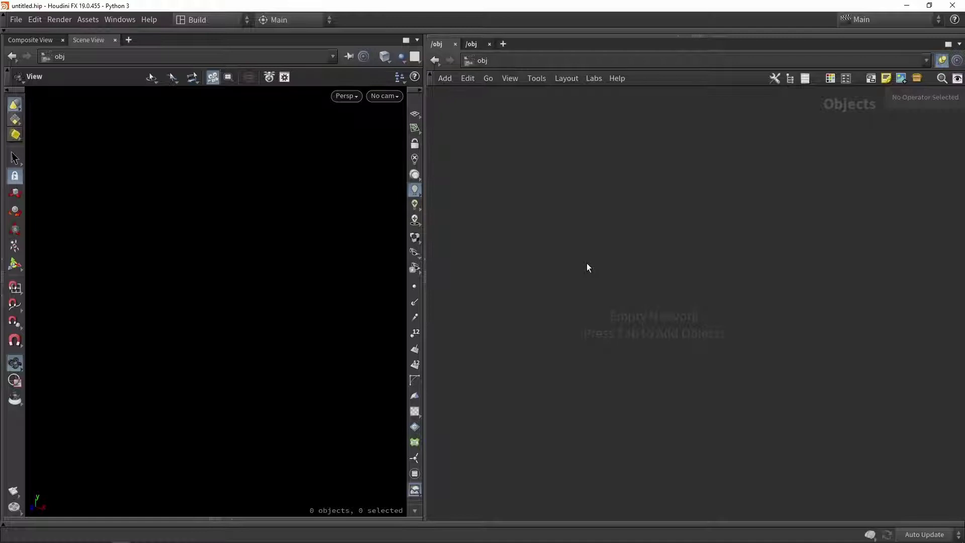
Create a box object in the scene and enter its geometry network.
key(Tab)
text(bo)
key(Return)
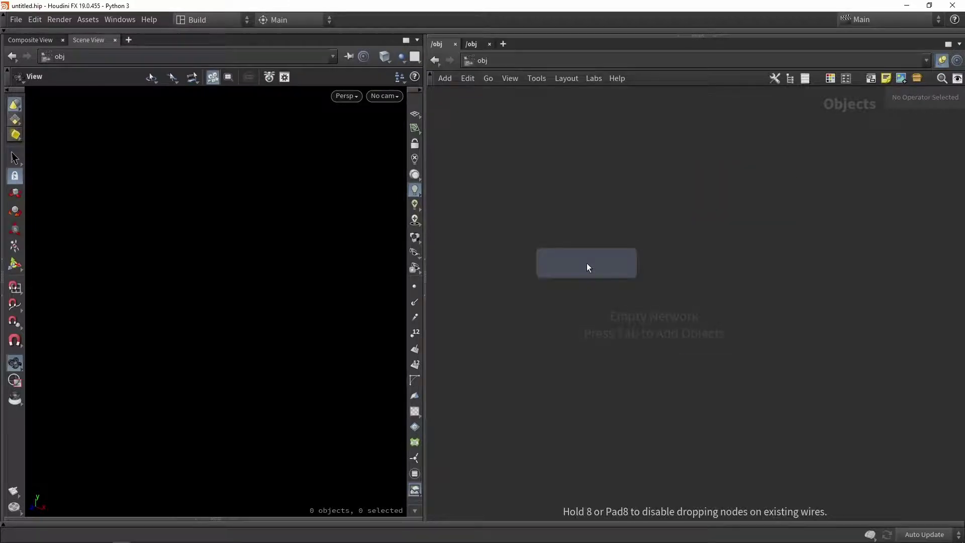
click(587, 263)
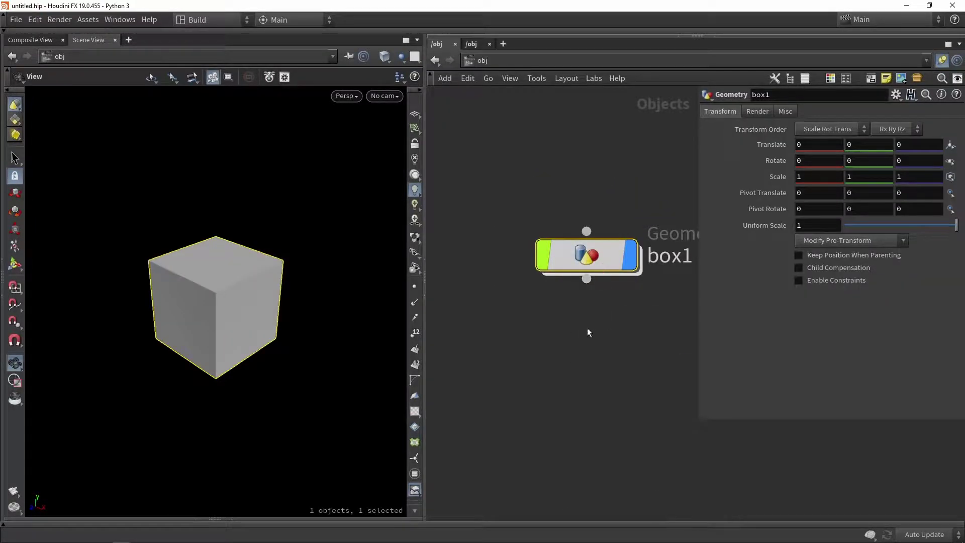
double_click(545, 271)
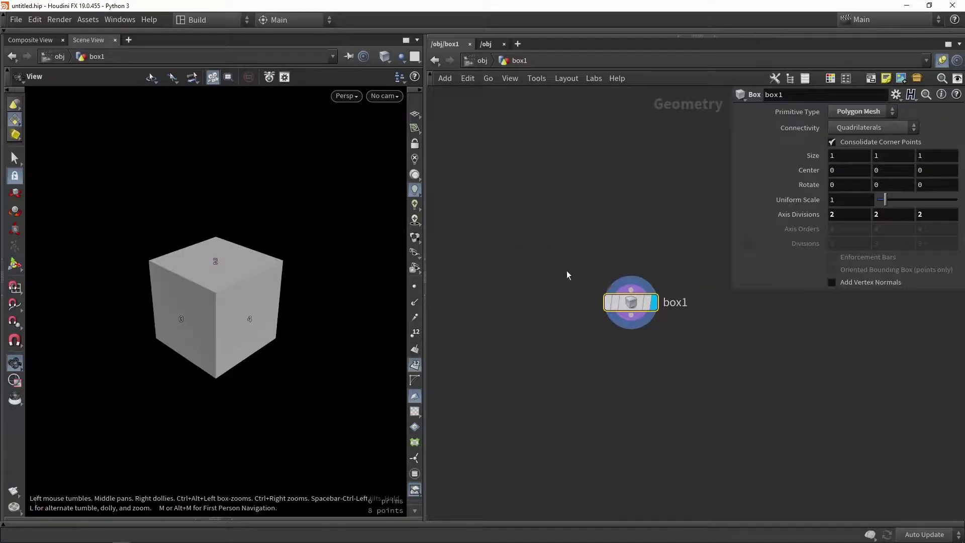
Set the box's uniform scale to 10 and reshape it into a flat slab, about 0.21 in Y and 1.62 in Z.
click(11, 263)
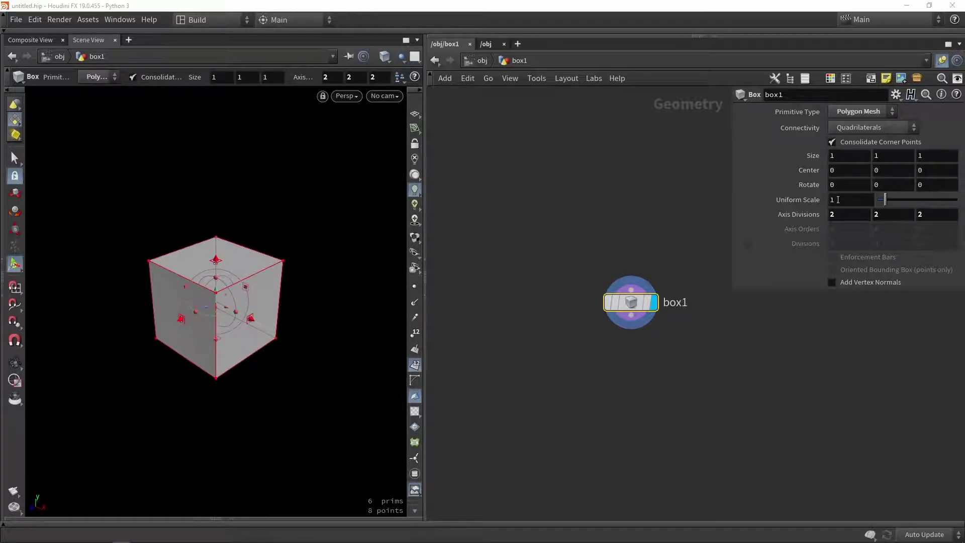
drag(885, 202, 960, 196)
key(space+g)
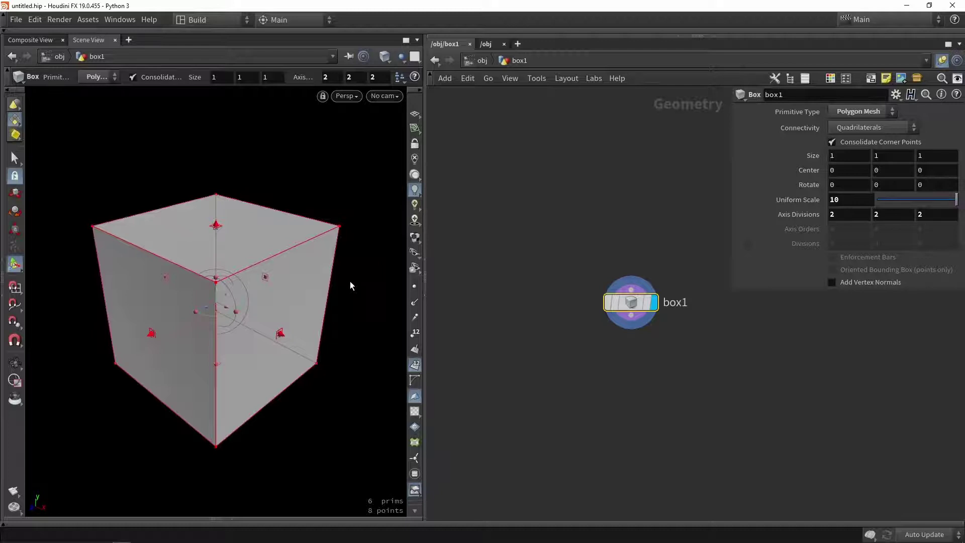
drag(221, 225, 212, 278)
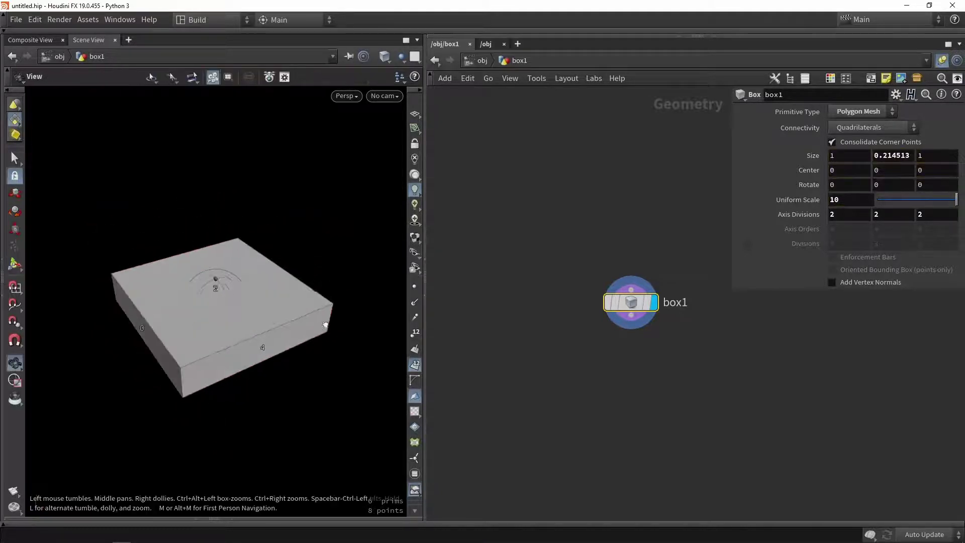
drag(198, 324, 87, 345)
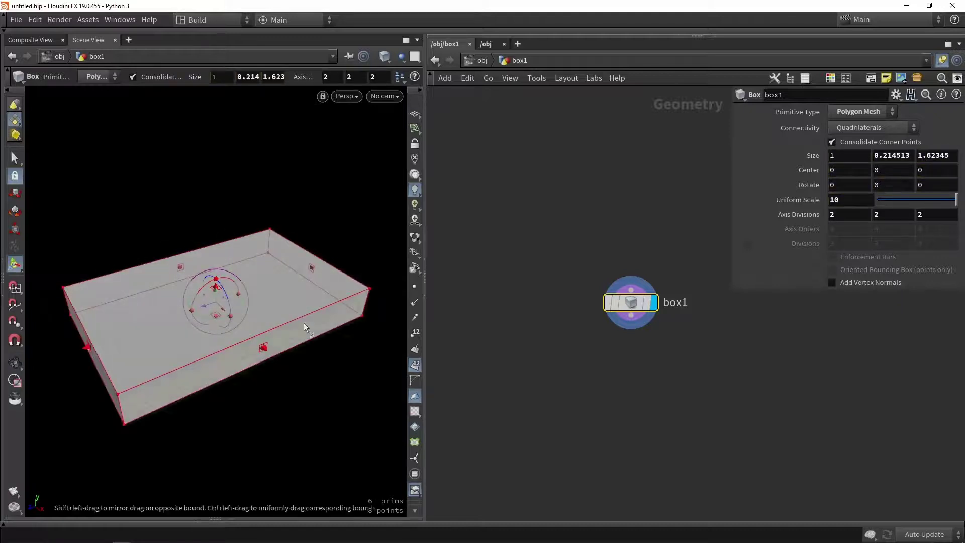
Duplicate the box node and move the copy so it partly overlaps the original, centred at about X 3.68, Z -11.22.
middle_drag(656, 384, 562, 344)
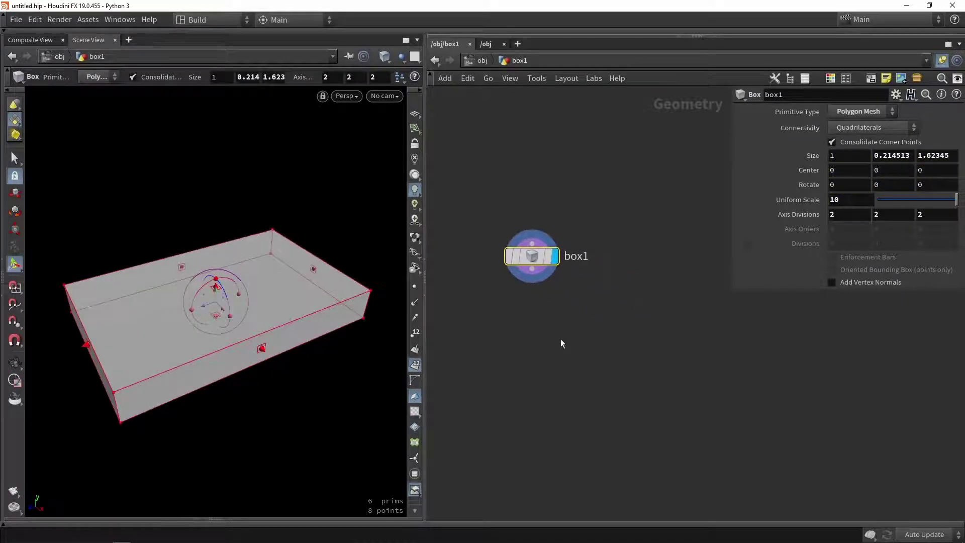
alt+drag(532, 256, 626, 310)
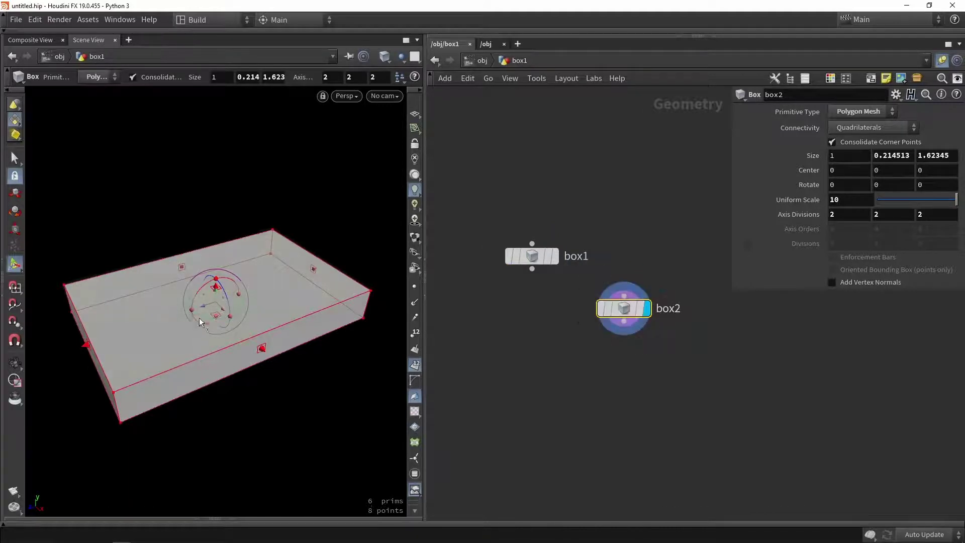
alt+drag(200, 322, 218, 383)
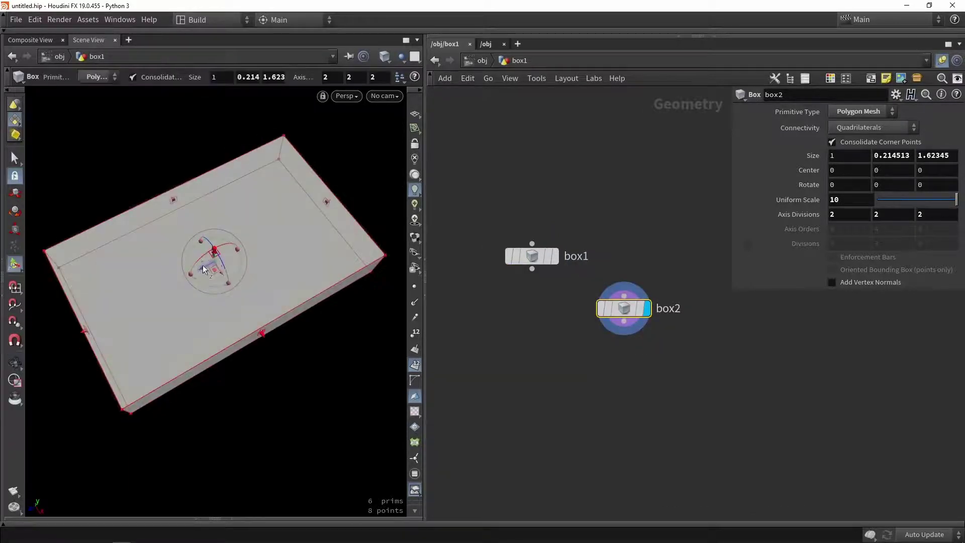
drag(202, 268, 418, 233)
alt+middle_drag(290, 267, 205, 264)
alt+right_drag(205, 264, 99, 314)
Add a Merge node, wire both boxes into it and display the merged result.
click(515, 374)
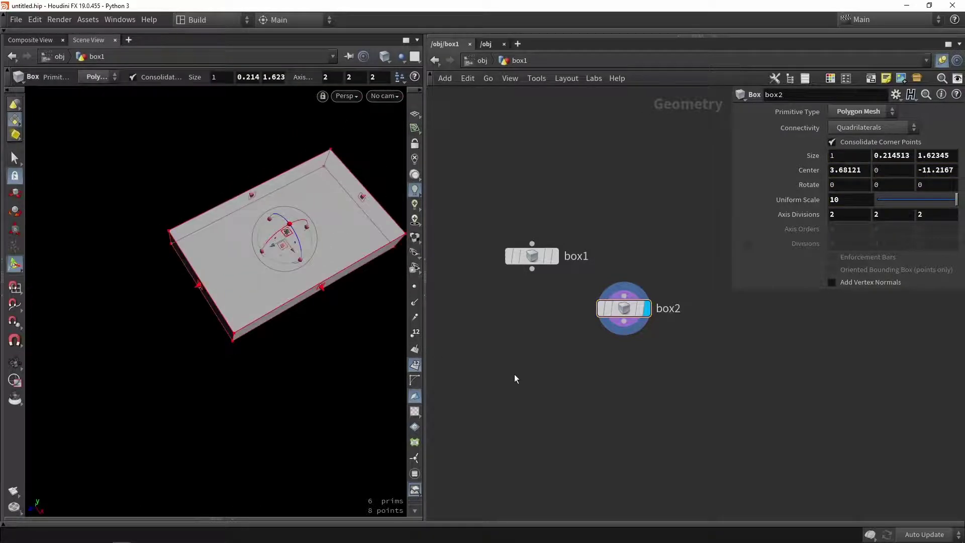
key(Tab)
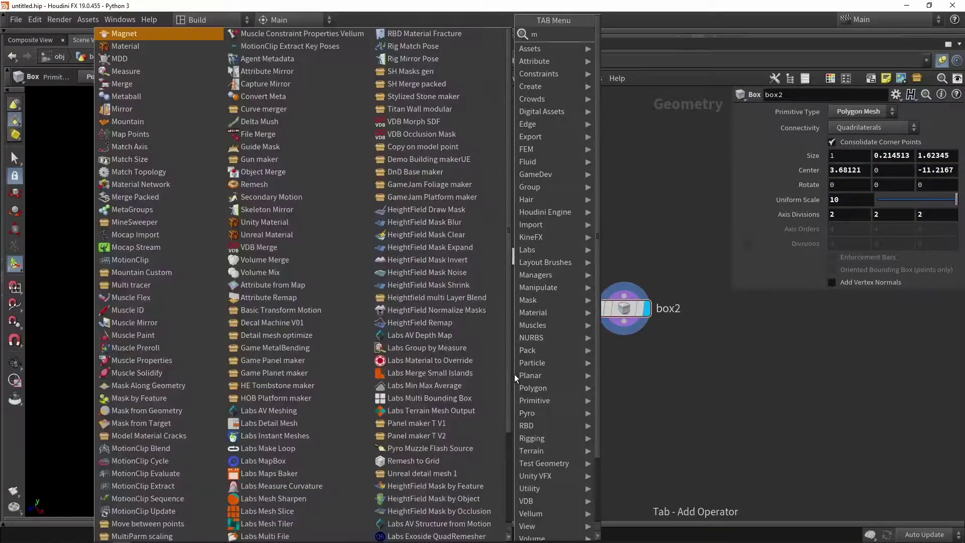
text(merg)
key(Return)
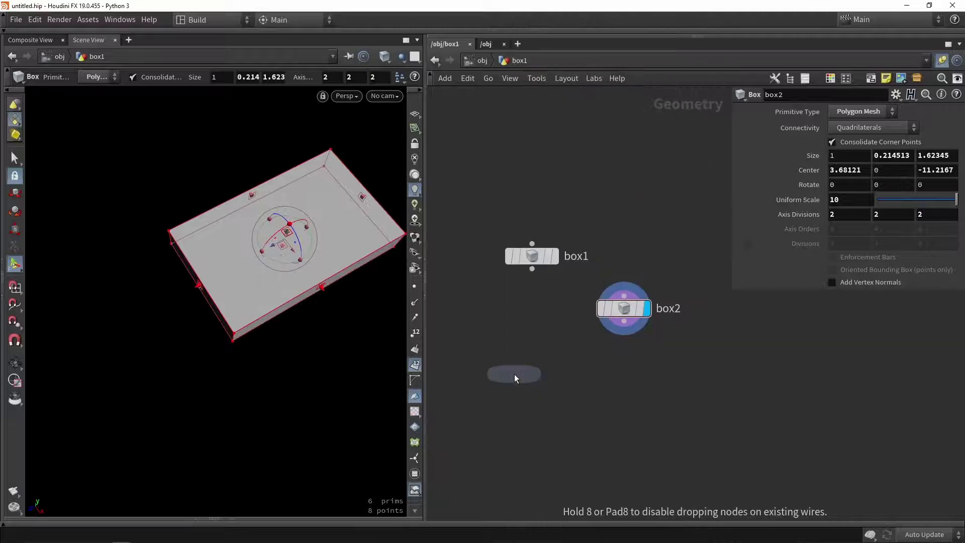
click(518, 369)
drag(531, 268, 568, 419)
click(622, 324)
click(518, 355)
click(560, 394)
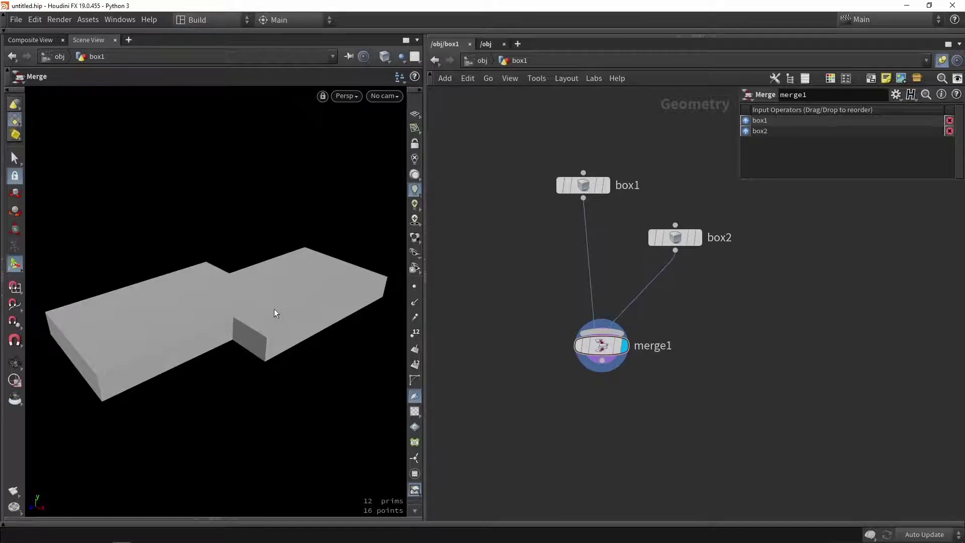
Add a Null node below the merge, wire the merge into it and rename it INPUT.
middle_drag(607, 404, 598, 266)
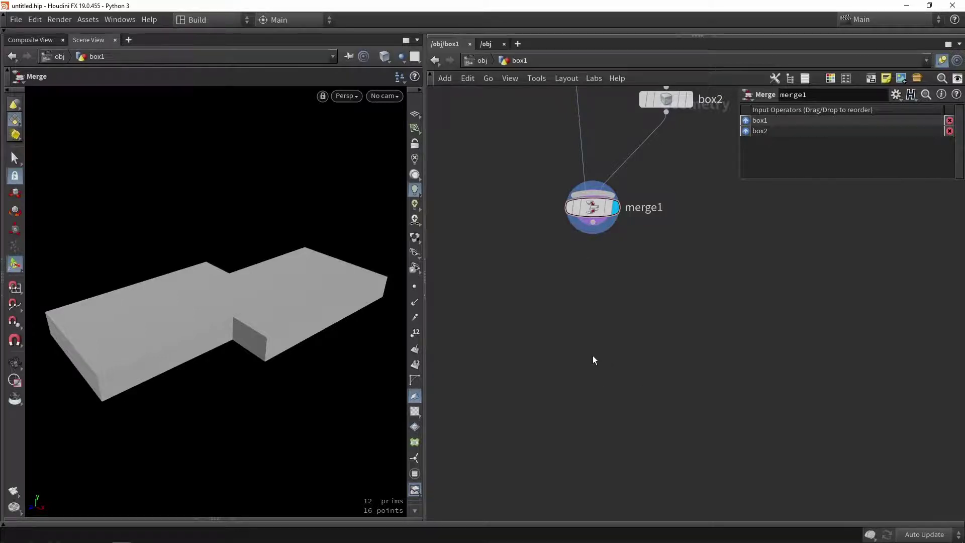
key(Tab)
text(null)
key(Return)
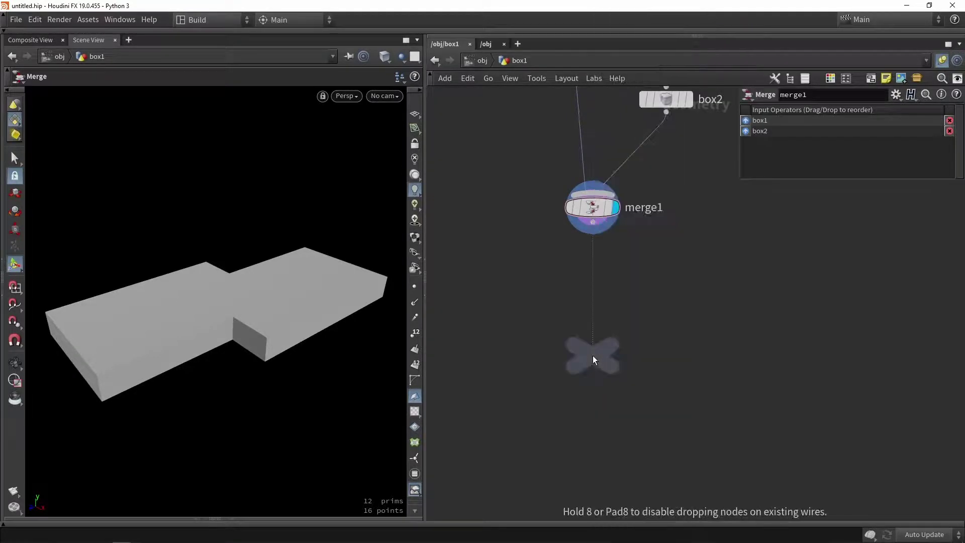
click(593, 355)
drag(592, 223, 592, 338)
double_click(621, 355)
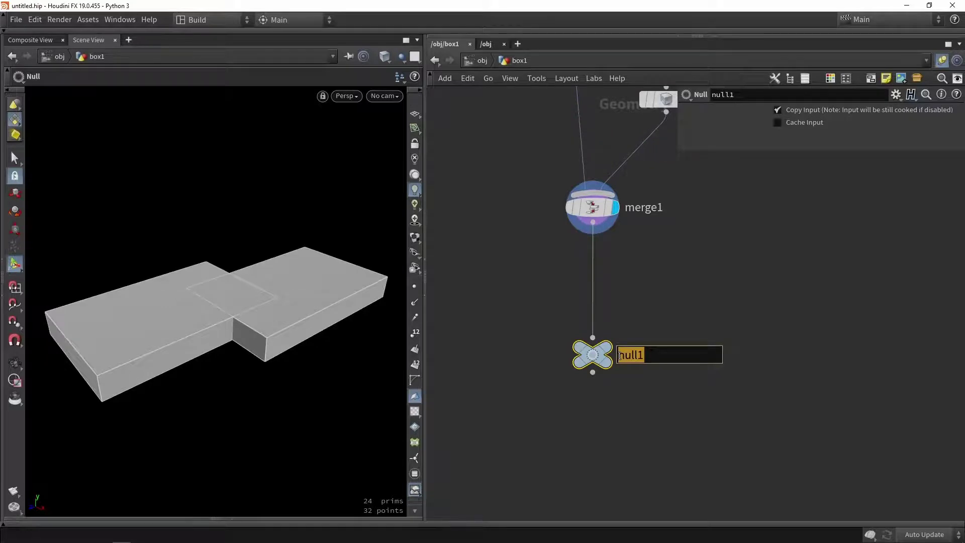
key(BackSpace)
key(Return)
click(618, 435)
Add a Boolean node with INPUT wired into both of its inputs, display it and set its operation to Union.
middle_drag(618, 435, 624, 336)
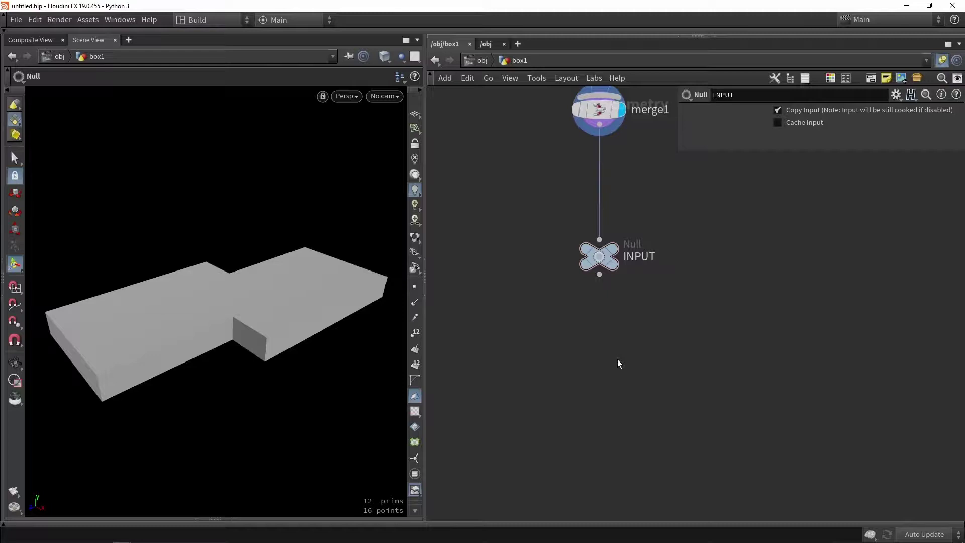
key(Tab)
text(bool)
key(Return)
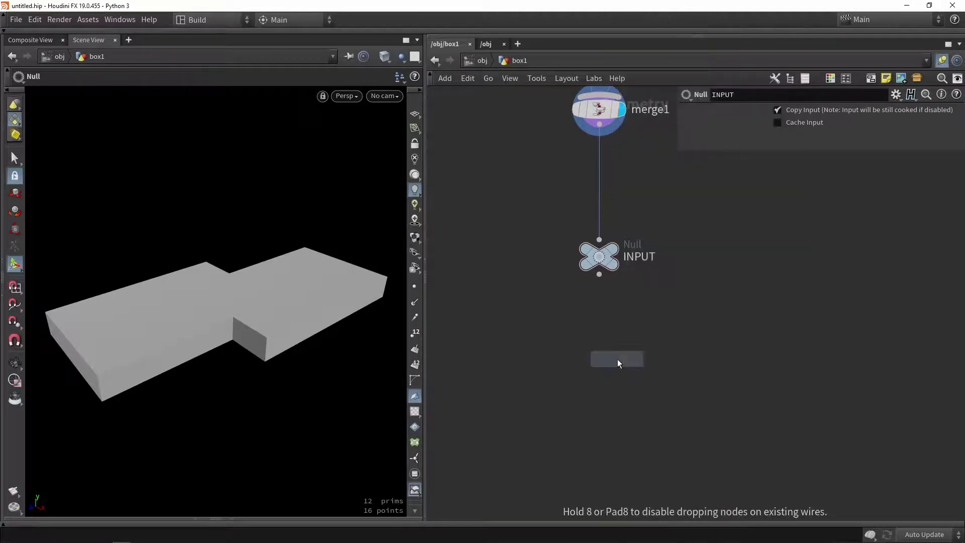
click(617, 359)
drag(597, 275, 609, 372)
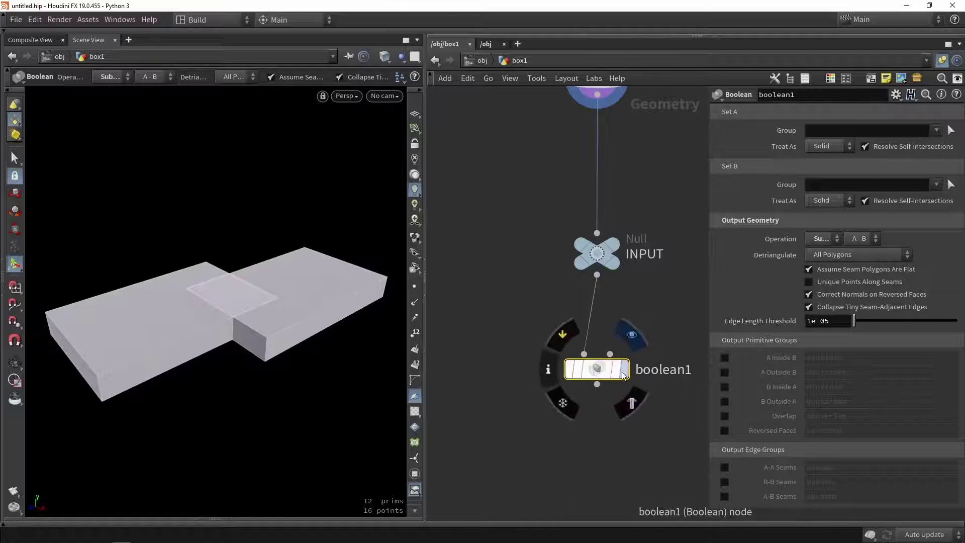
drag(597, 274, 610, 354)
click(625, 369)
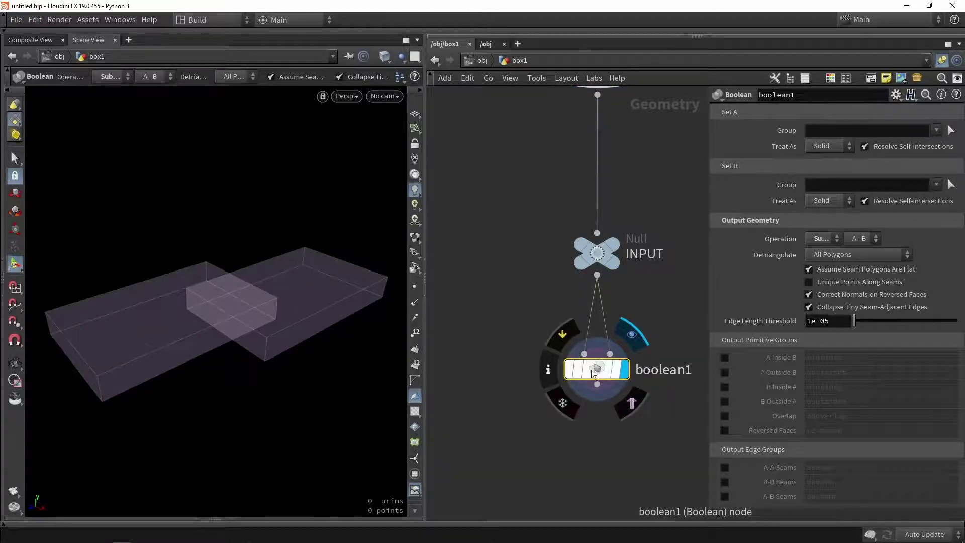
click(822, 239)
click(829, 254)
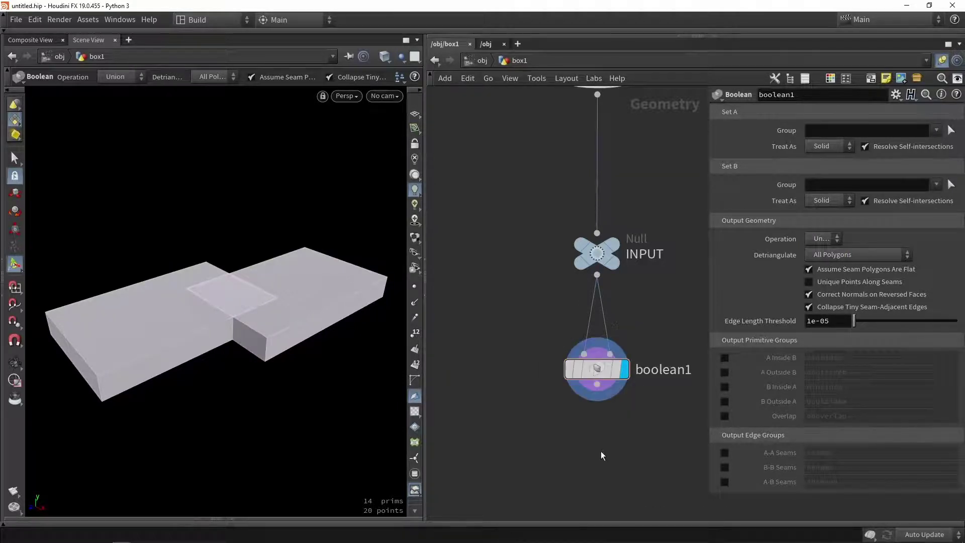
Duplicate the second box as an extra input of the merge and move the copy away to about 17.47 in X.
middle_drag(602, 446, 573, 293)
scroll(573, 293, down, 3)
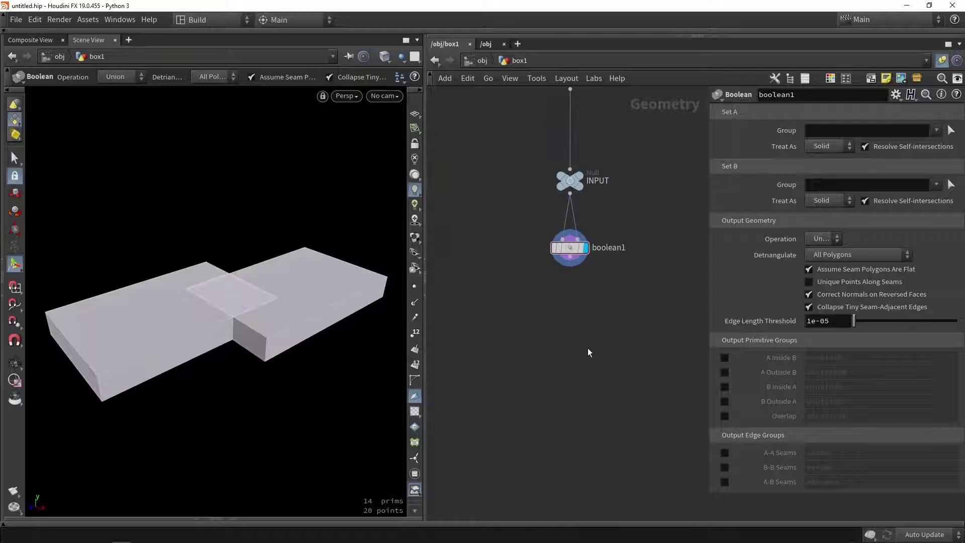
middle_drag(589, 352, 562, 297)
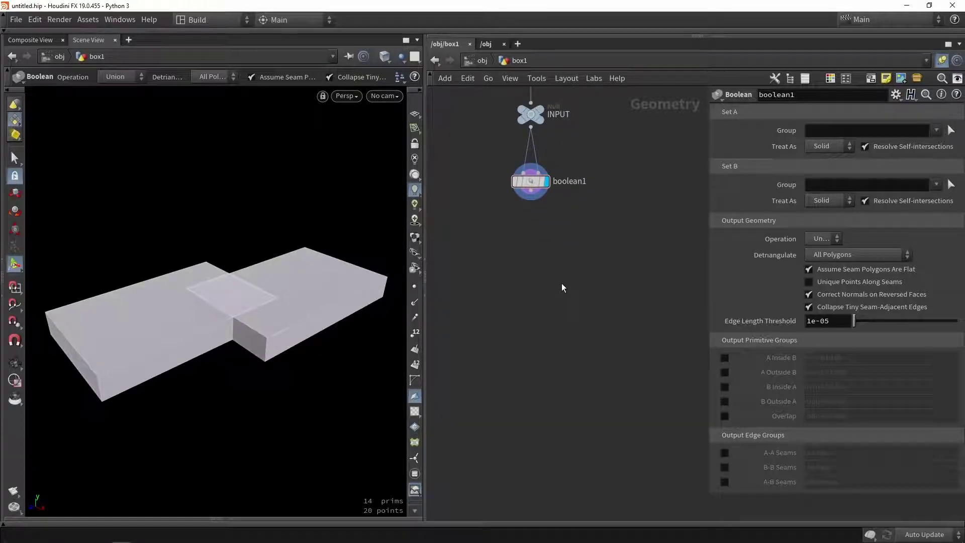
middle_drag(582, 166, 586, 305)
scroll(586, 306, down, 3)
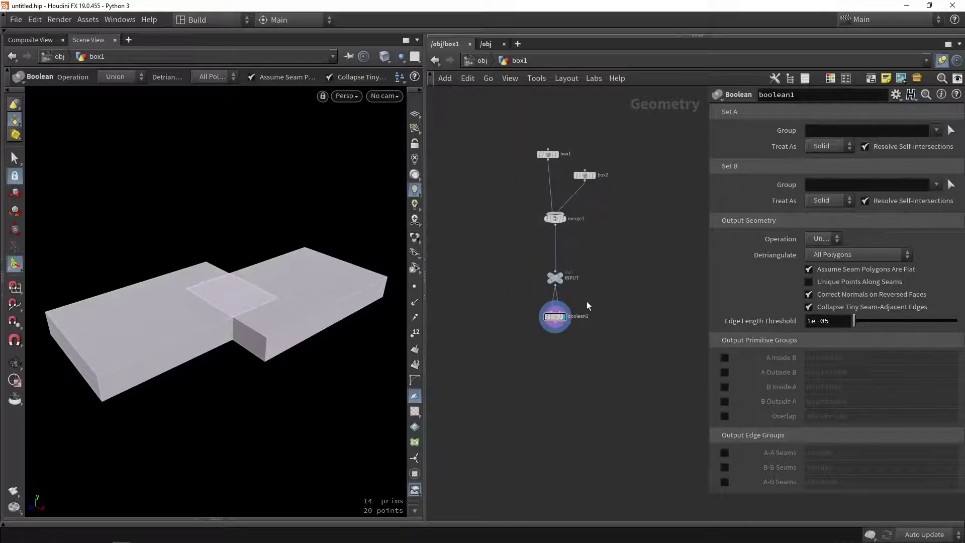
scroll(585, 174, up, 2)
alt+drag(593, 178, 568, 233)
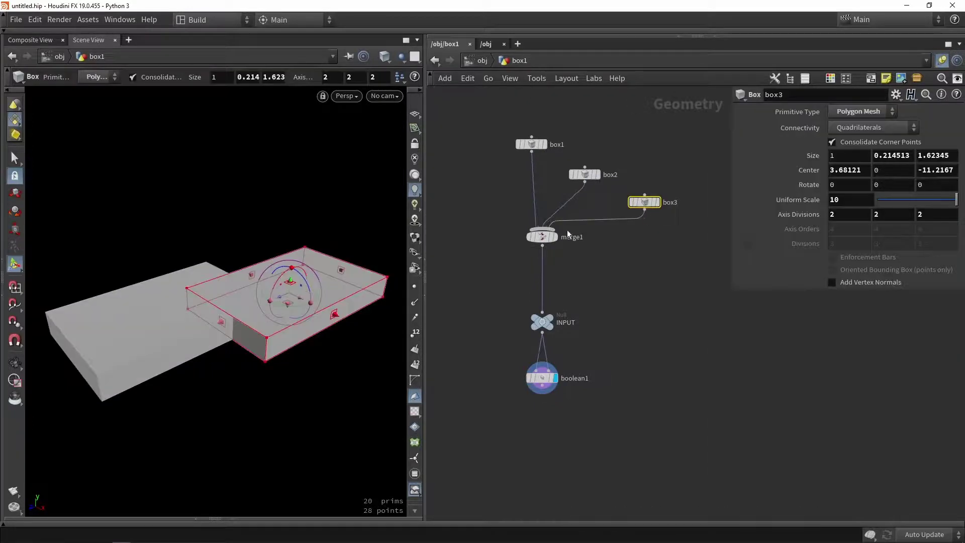
drag(299, 298, 422, 355)
alt+drag(201, 327, 271, 367)
alt+middle_drag(272, 367, 251, 346)
key(Return)
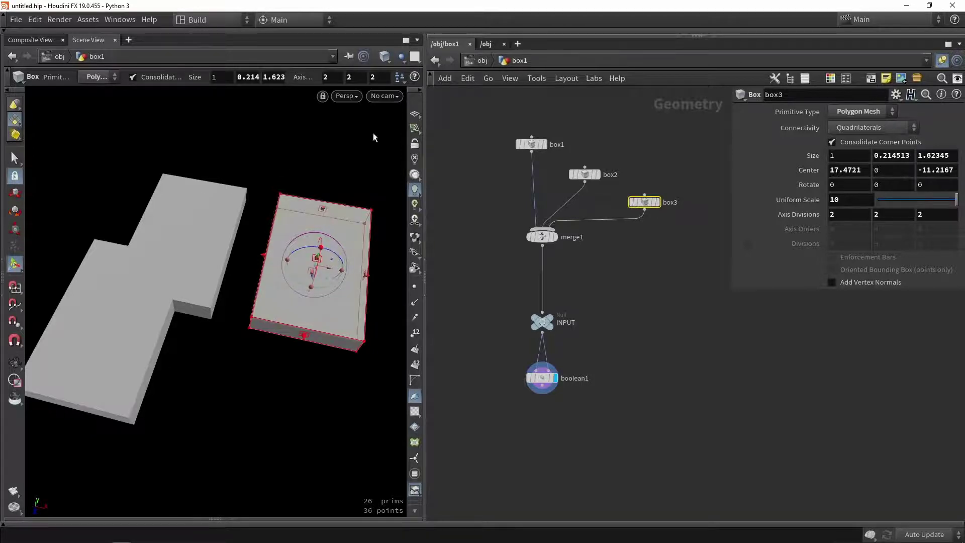
Disconnect the third box from the merge node.
drag(662, 274, 632, 166)
key(Delete)
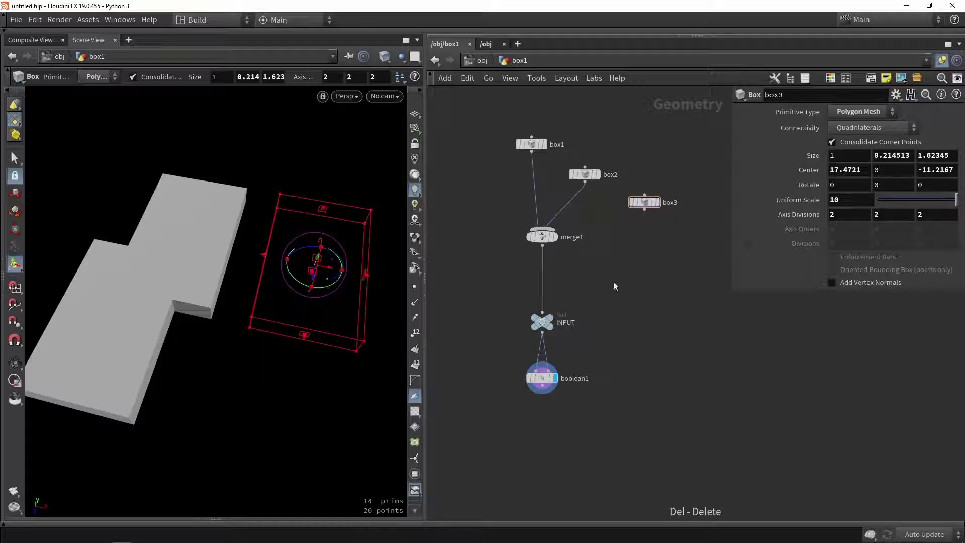
Add a For-Each Connected Piece loop below the Boolean and wire the Boolean's output into its connectivity node.
middle_drag(543, 442, 619, 174)
drag(619, 118, 593, 202)
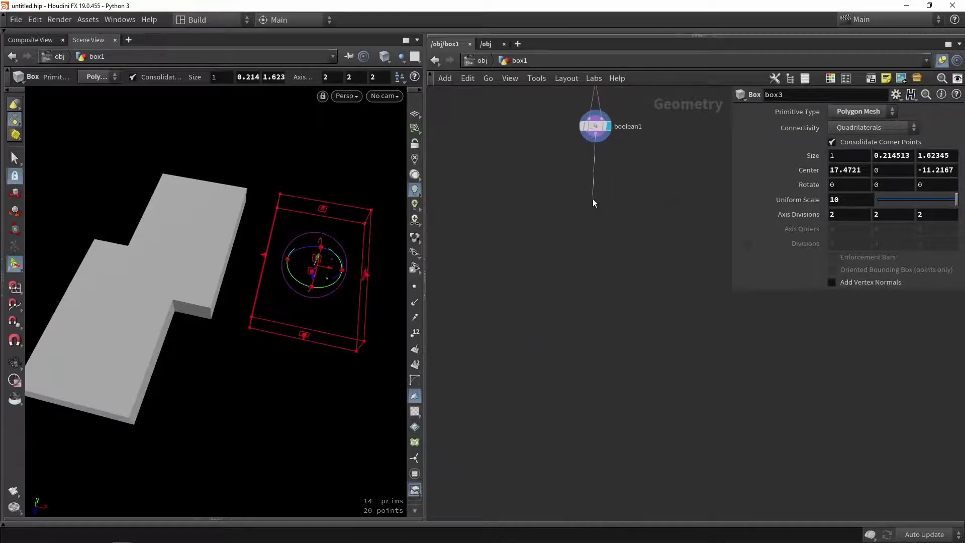
key(Tab)
text(for)
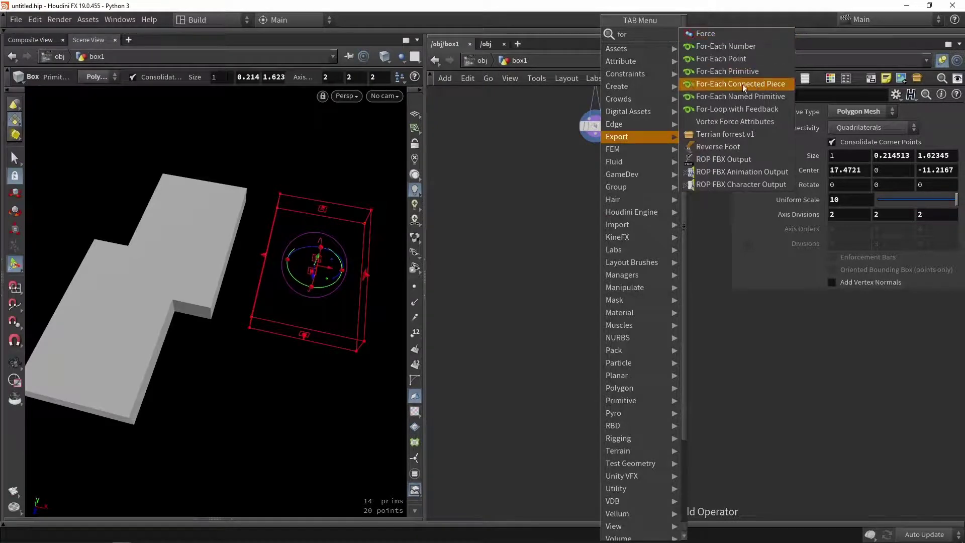
click(725, 84)
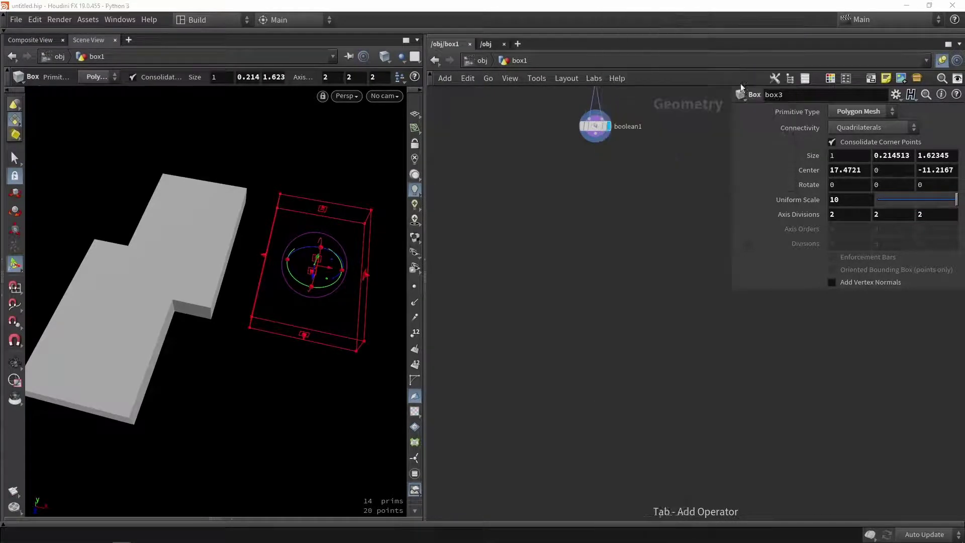
drag(597, 135, 582, 214)
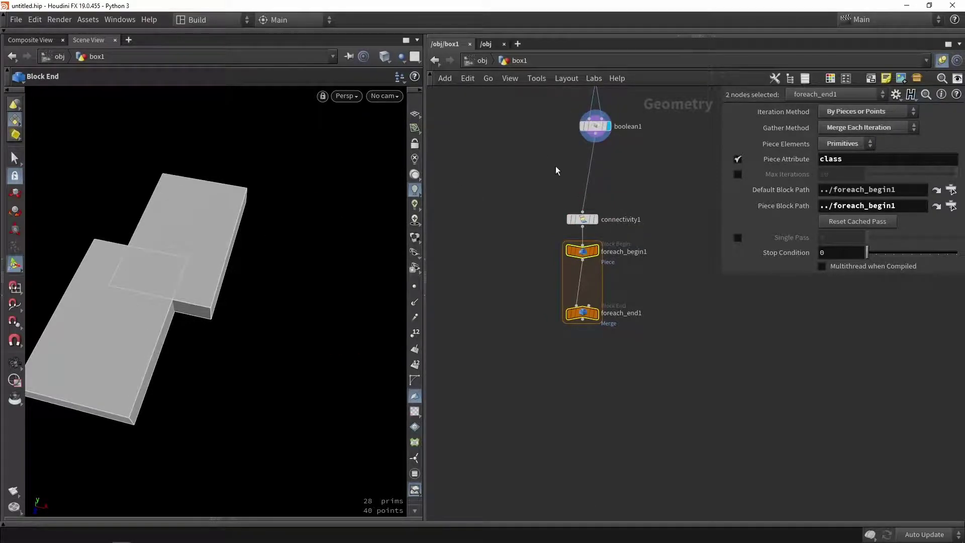
Align the loop nodes beneath the Boolean and stretch the loop block by moving its end node far down.
drag(541, 183, 631, 344)
drag(587, 225, 603, 385)
scroll(610, 176, down, 5)
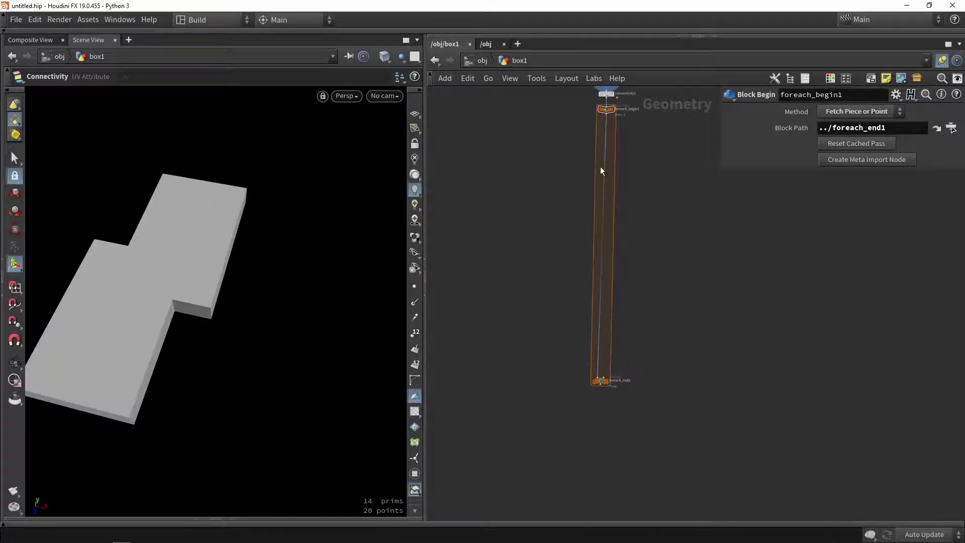
Display the output of the loop's begin node and view the joined slabs at an angle.
scroll(616, 105, up, 4)
click(610, 117)
scroll(599, 119, up, 2)
middle_drag(505, 182, 513, 265)
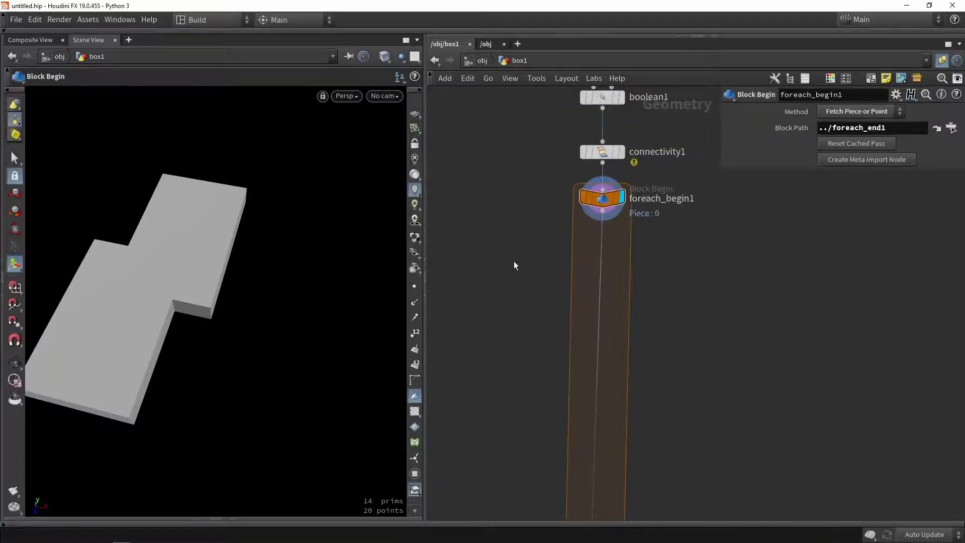
mouse_move(305, 275)
mouse_down()
mouse_move(268, 273)
mouse_move(290, 286)
mouse_up()
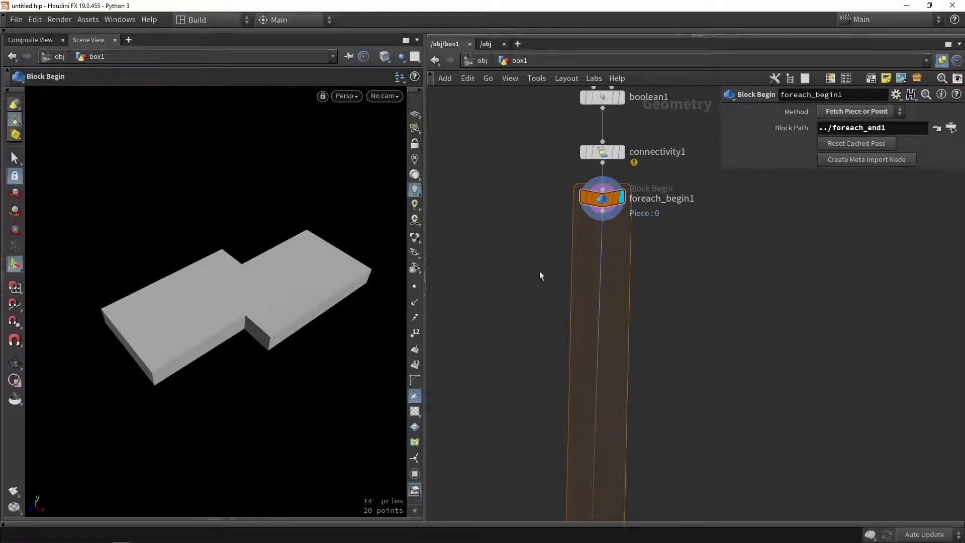
Add a Labs Extract Silhouette node inside the loop, wire the begin node's output into its first input, and display it.
key(Tab)
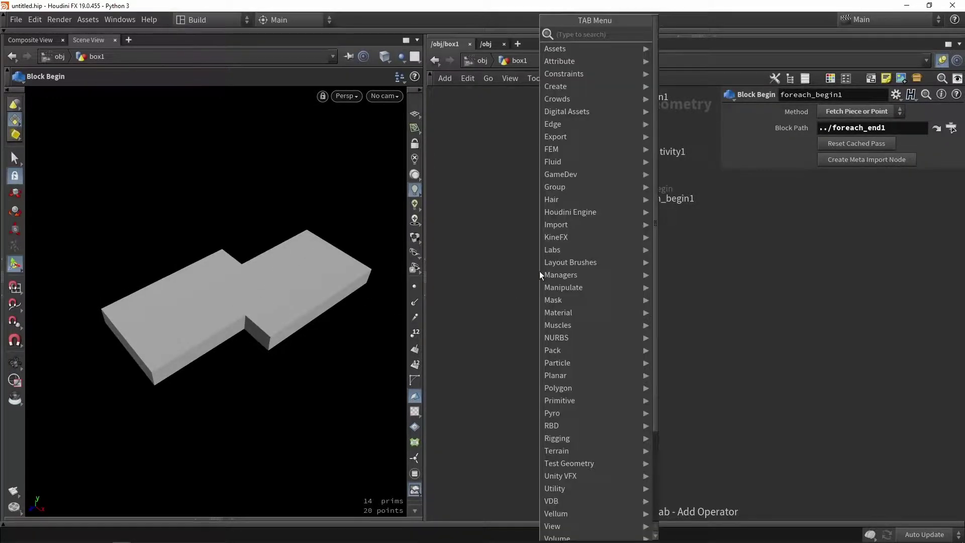
text(exc)
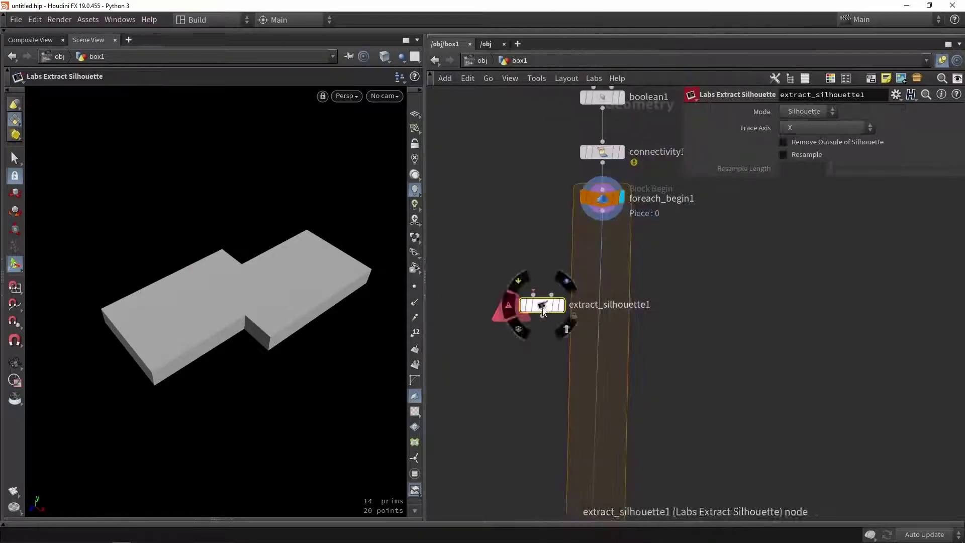
drag(541, 305, 542, 281)
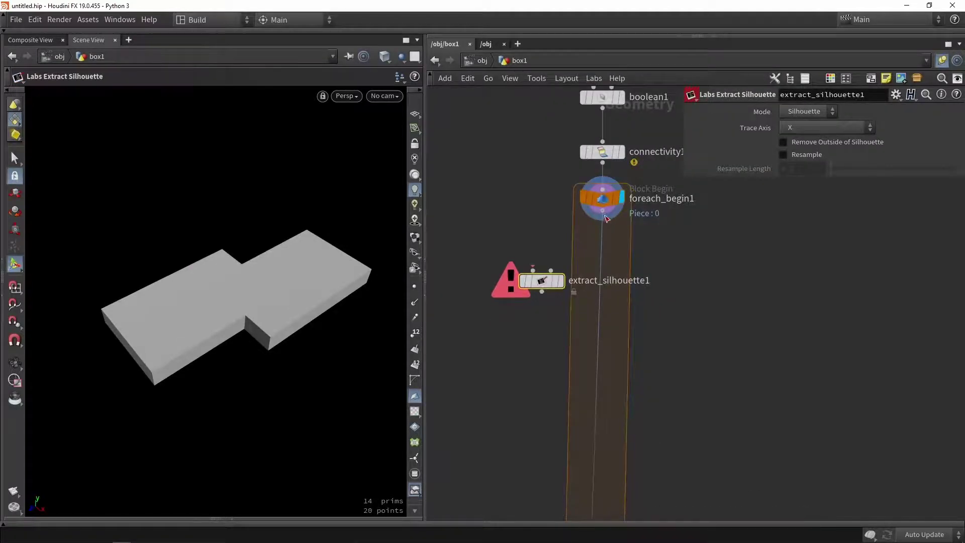
drag(604, 212, 528, 262)
click(561, 279)
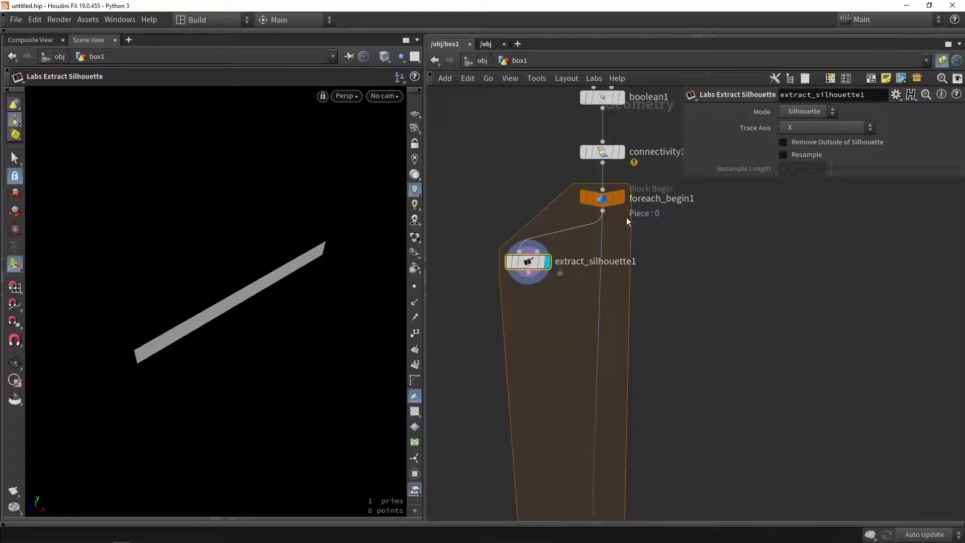
Set the silhouette's trace axis to Y and view the flattened outline from above at an angle.
click(802, 130)
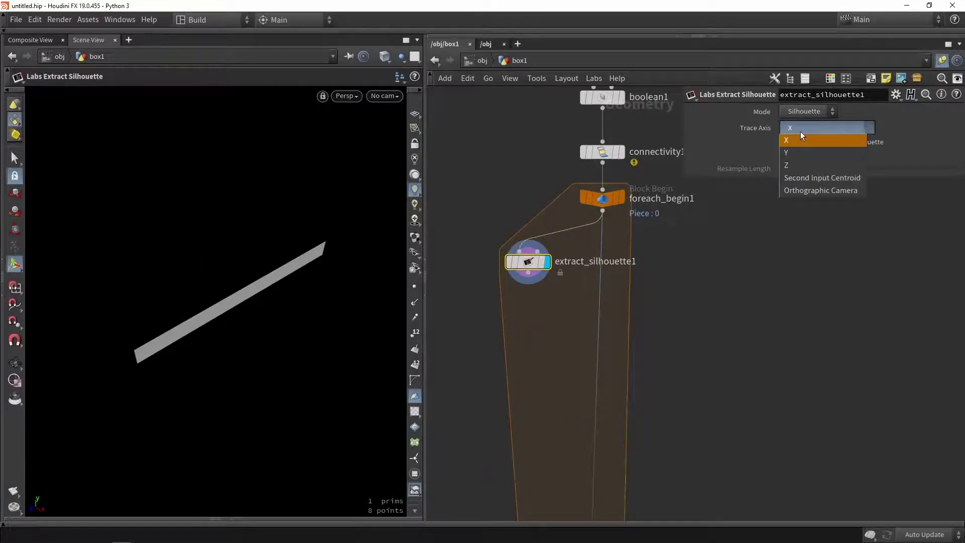
click(803, 154)
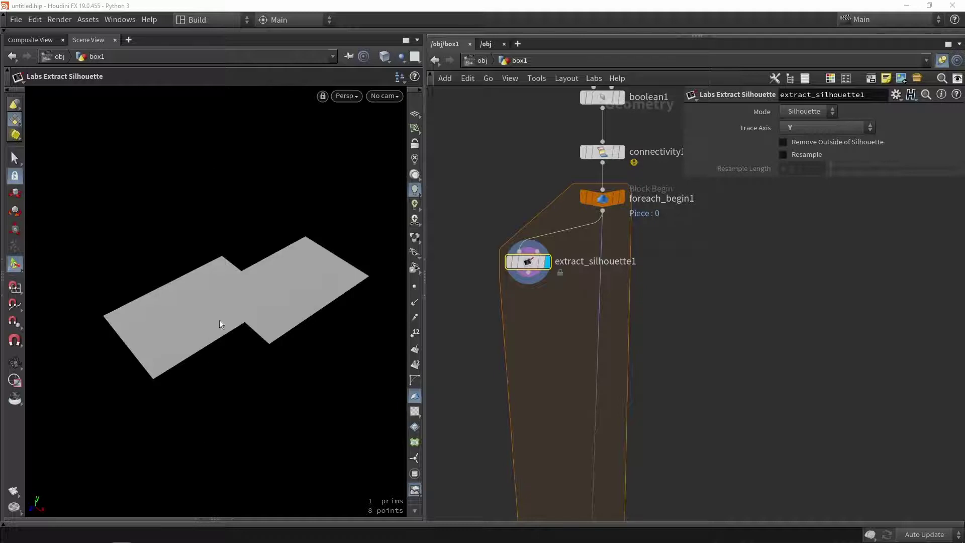
key(Escape)
drag(258, 271, 227, 311)
key(Return)
Add a Fuse node below the Extract Silhouette node and wire the silhouette output into it.
middle_drag(532, 332, 563, 330)
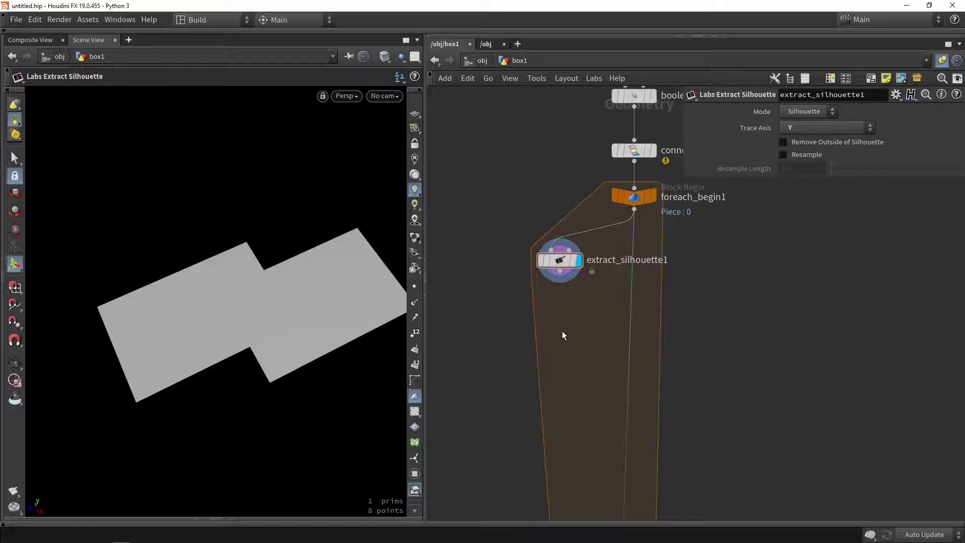
key(Tab)
text(fu)
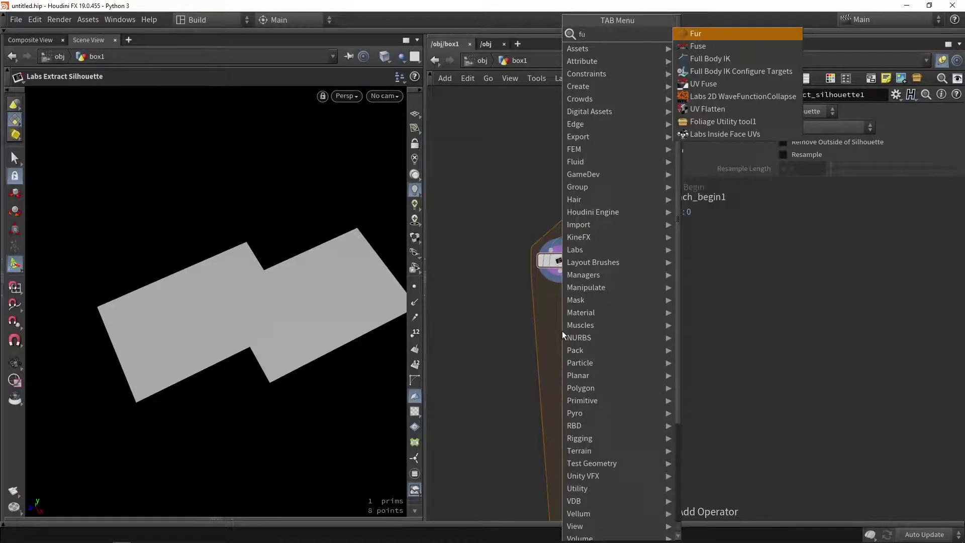
click(698, 46)
click(557, 317)
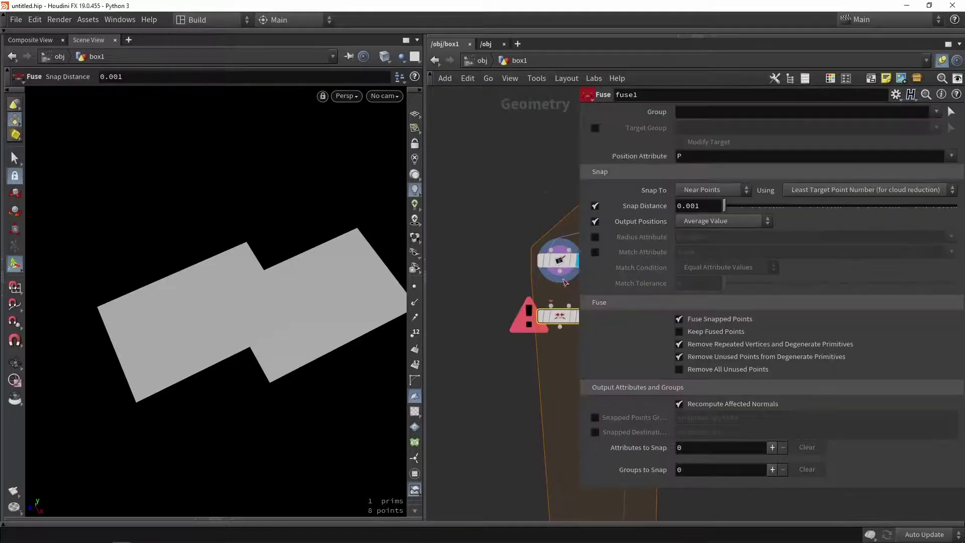
scroll(553, 326, up, 3)
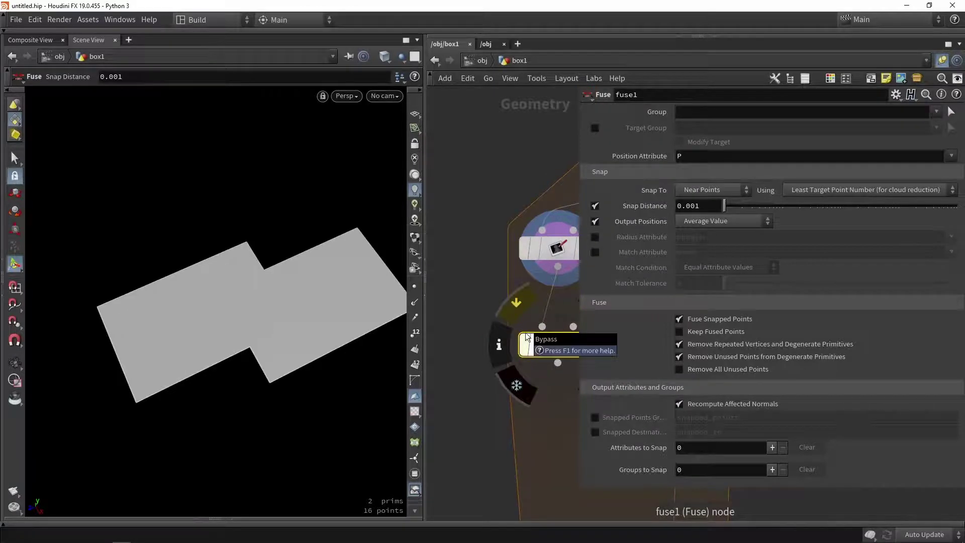
scroll(553, 302, down, 2)
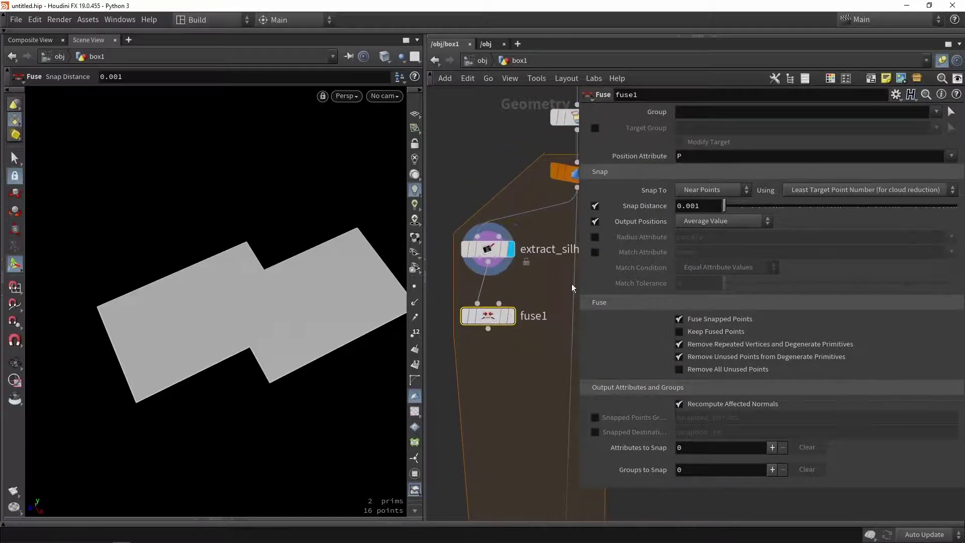
Display the Fuse node's result and set its snap distance to 0.2.
drag(724, 206, 744, 207)
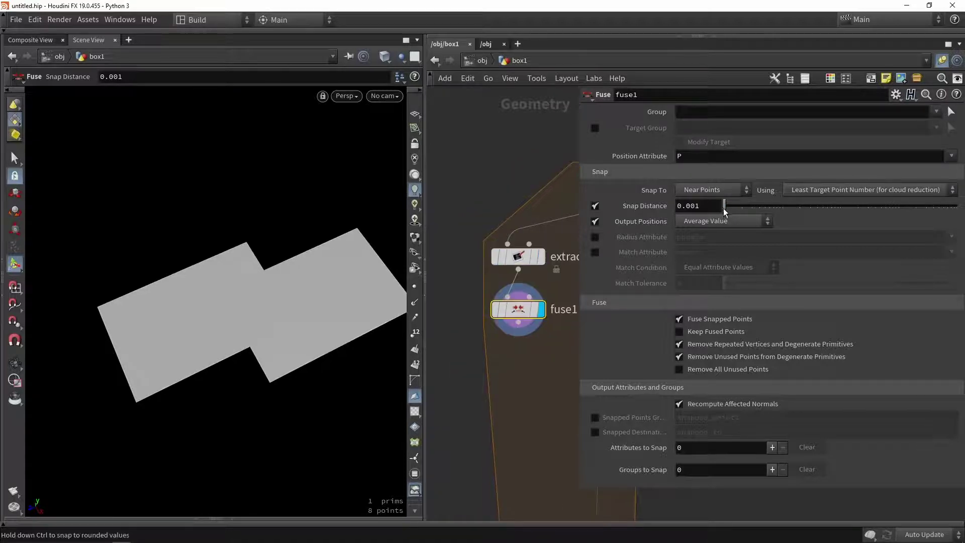
drag(724, 207, 747, 206)
double_click(705, 206)
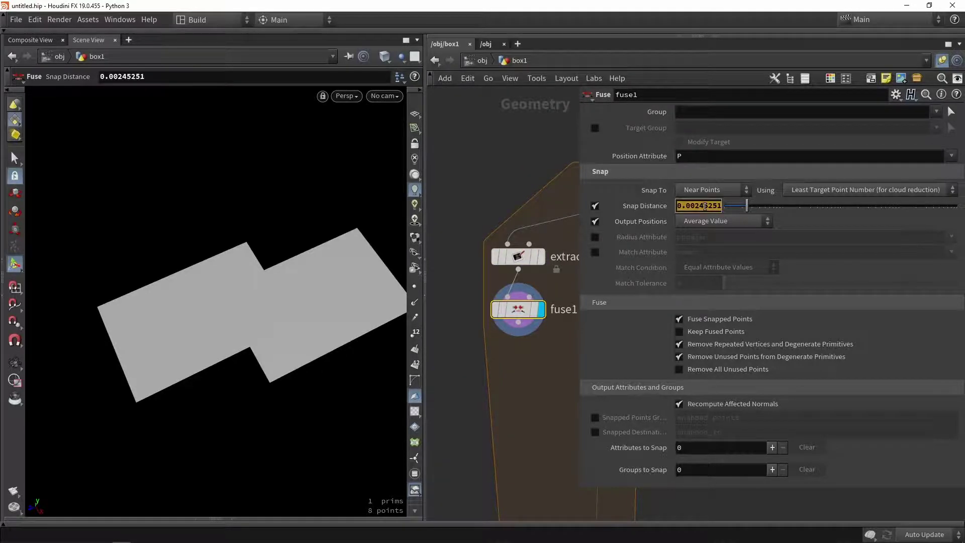
text(0)
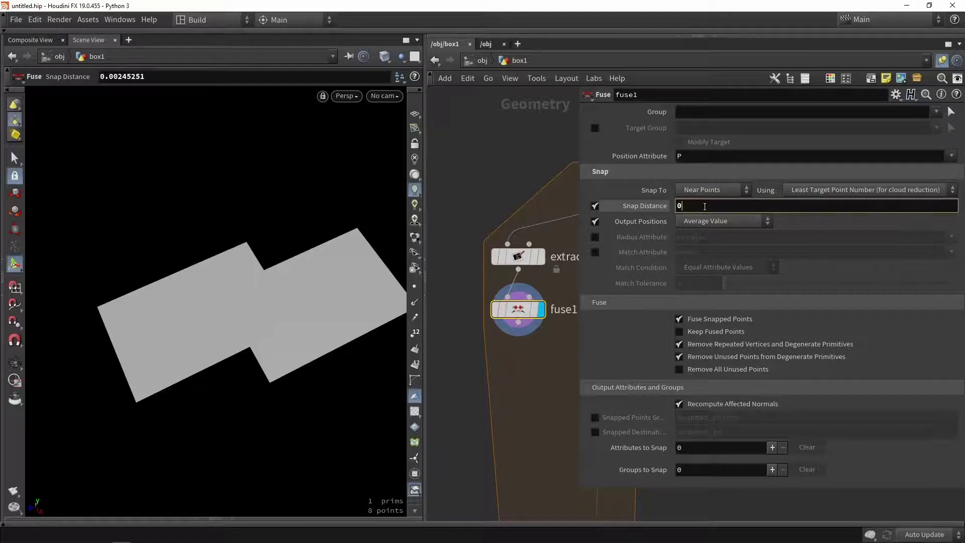
text(,2)
key(Return)
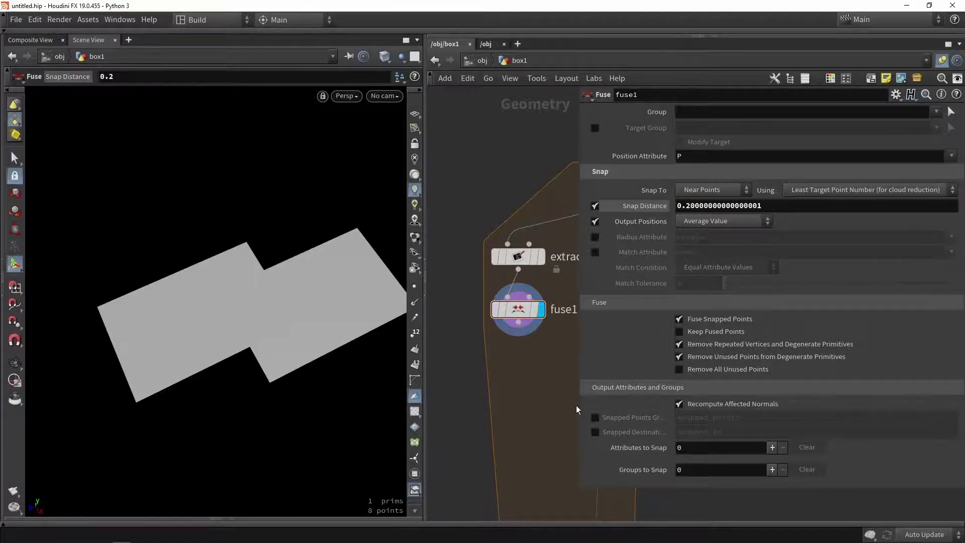
Try rotating the second box to about -20.6 degrees around Y, inspect the overlap corner, and undo the rotation.
drag(580, 406, 731, 382)
middle_drag(669, 151, 633, 325)
scroll(634, 325, down, 5)
scroll(620, 193, up, 1)
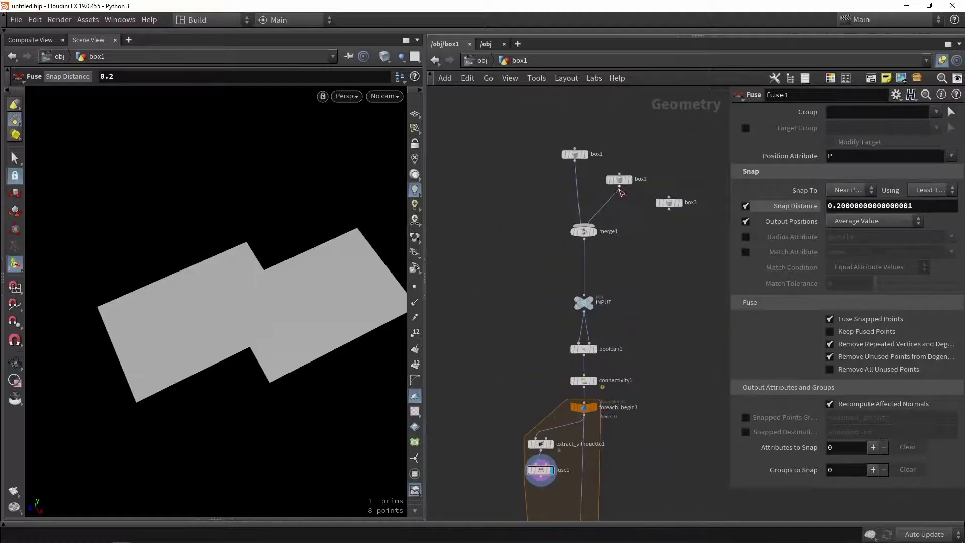
click(619, 179)
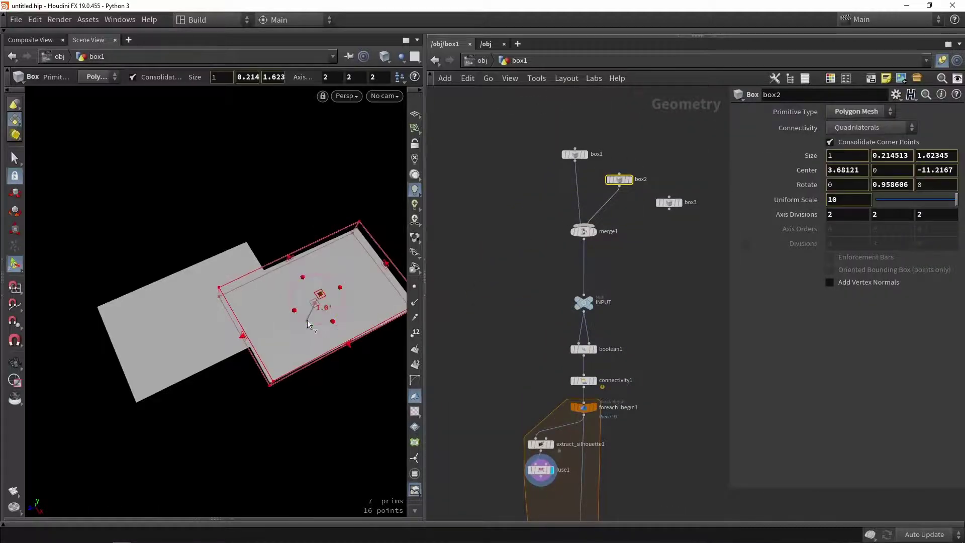
drag(307, 319, 292, 320)
key(Escape)
scroll(233, 365, up, 5)
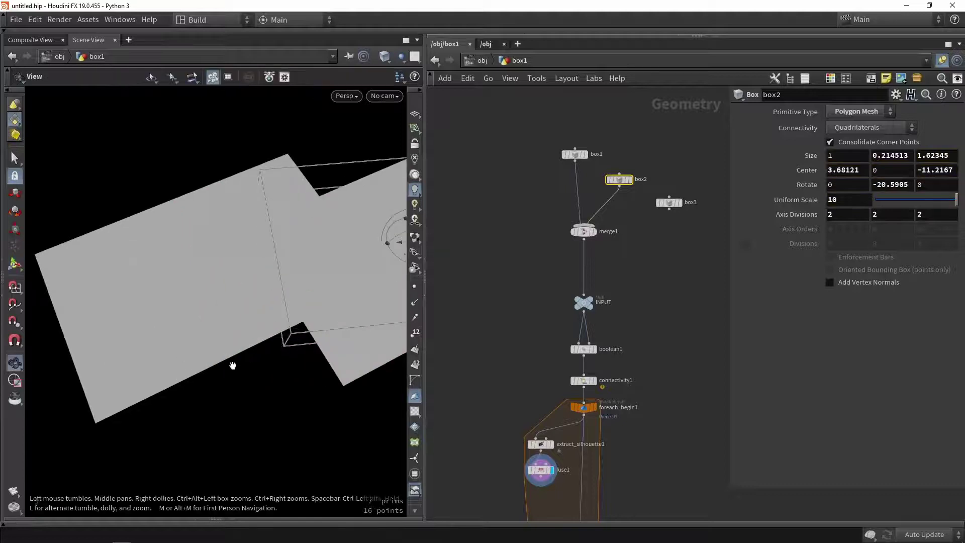
scroll(294, 339, up, 3)
key(Return)
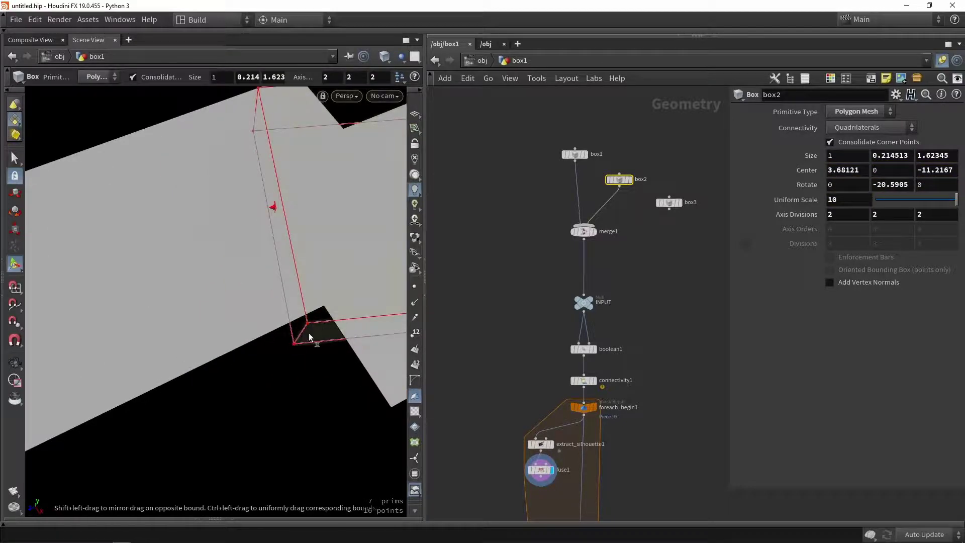
key(ctrl+z)
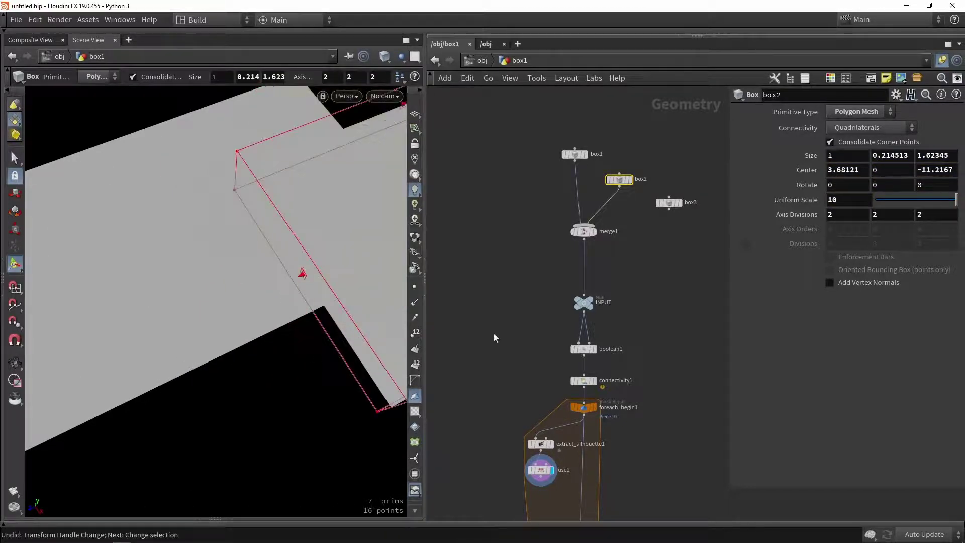
Add a Match Size node below the Fuse node and wire the Fuse output into its first input.
scroll(552, 355, down, 4)
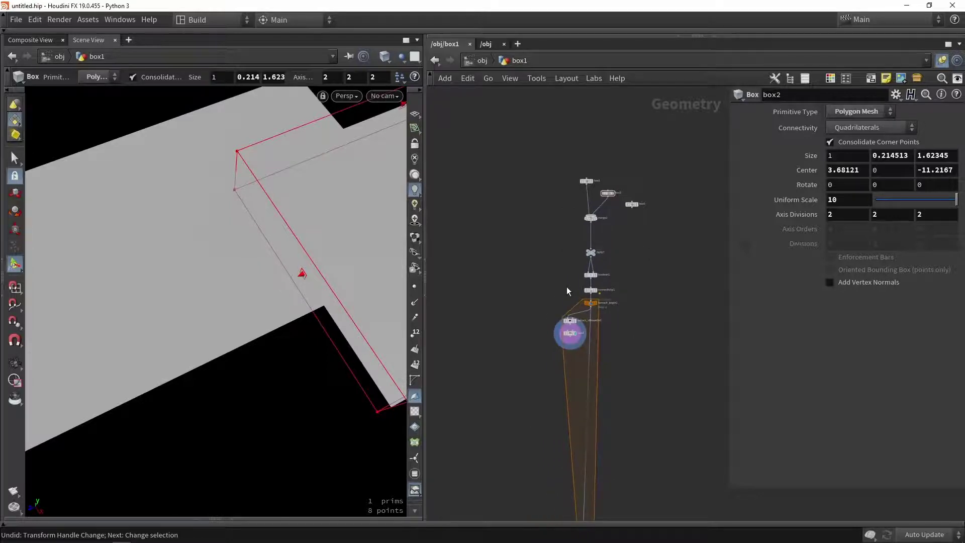
scroll(581, 344, up, 4)
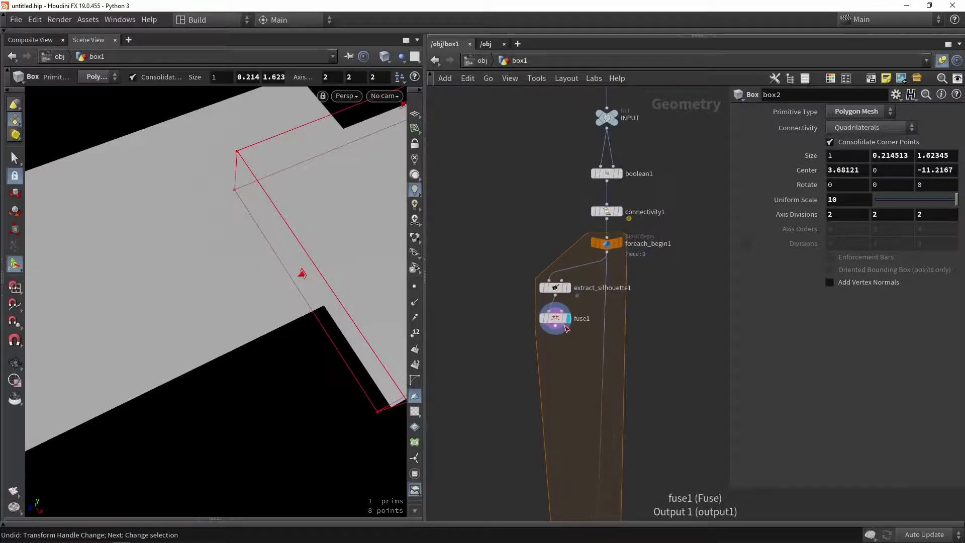
click(555, 319)
middle_drag(561, 404, 551, 350)
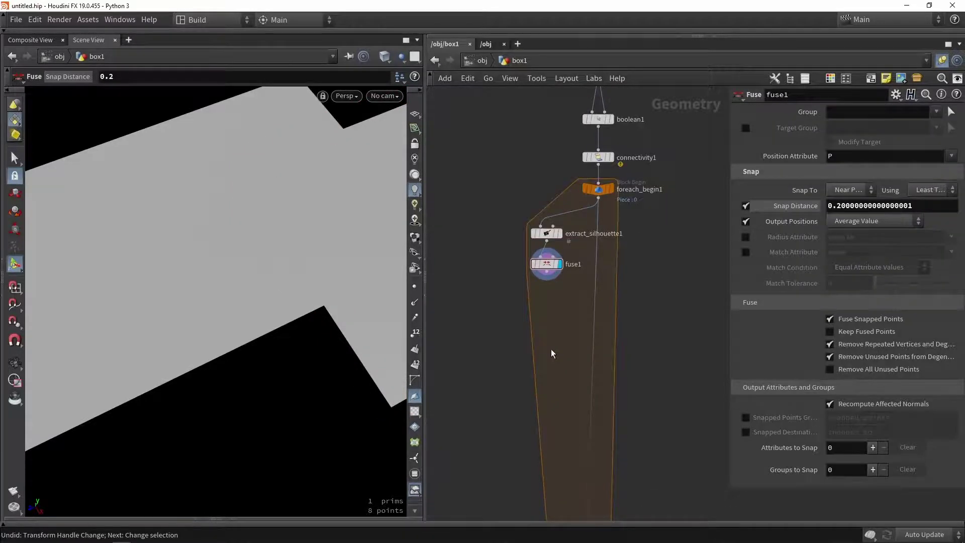
key(Tab)
text(match)
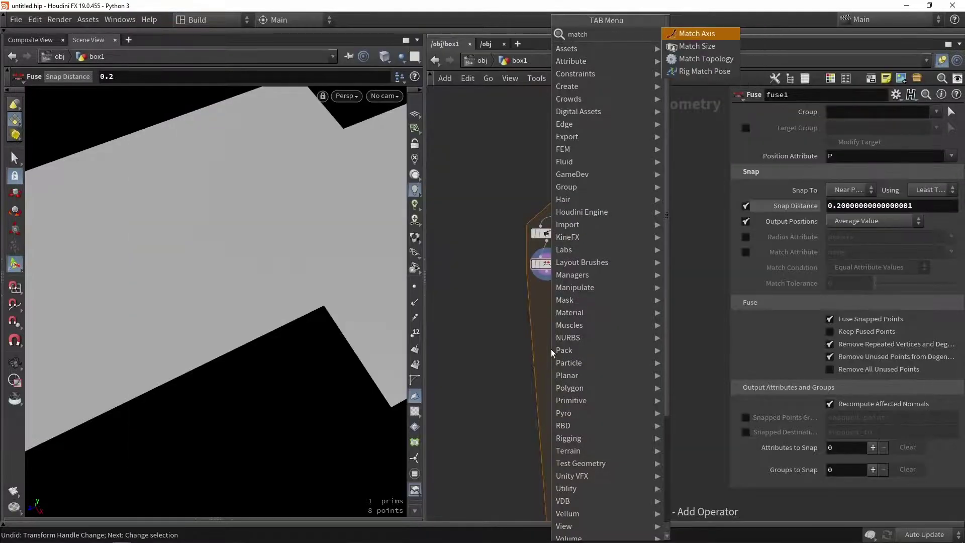
click(689, 33)
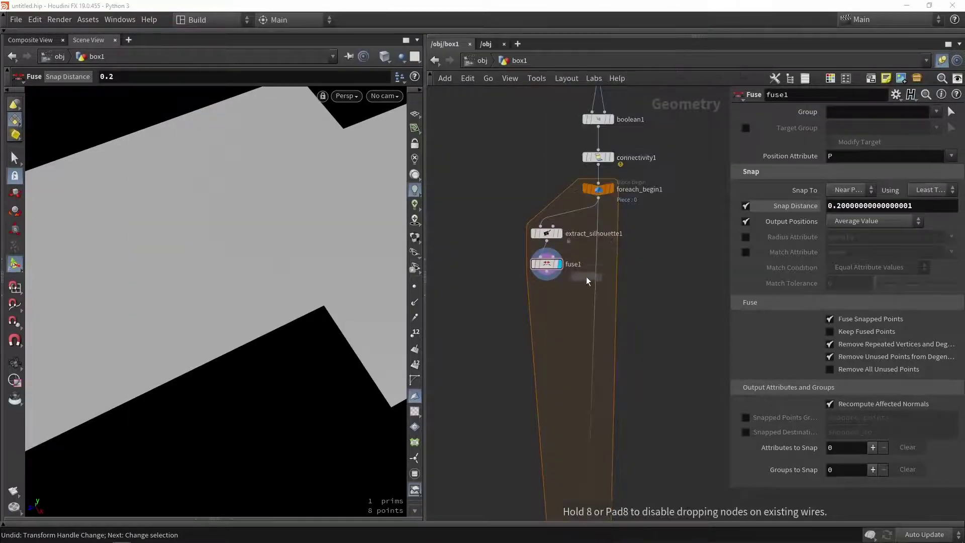
click(569, 291)
scroll(563, 282, up, 3)
drag(532, 263, 557, 312)
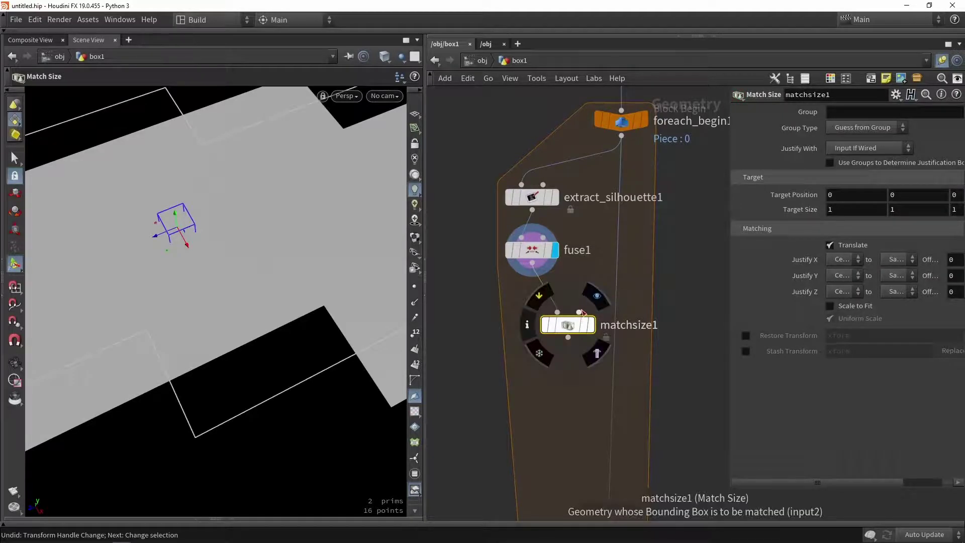
Wire the loop begin node's output into Match Size's second input, display the result, and view it from the side.
click(582, 313)
click(621, 136)
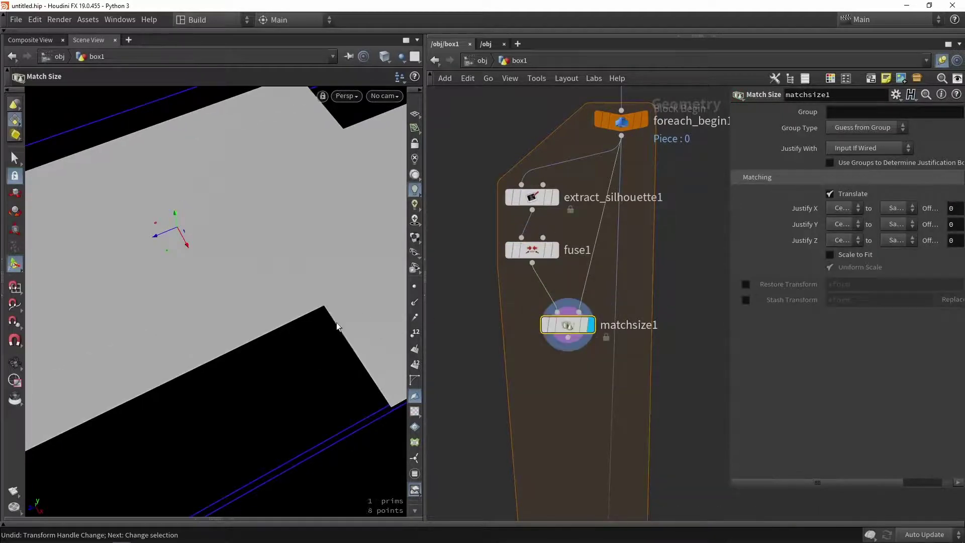
key(space+h)
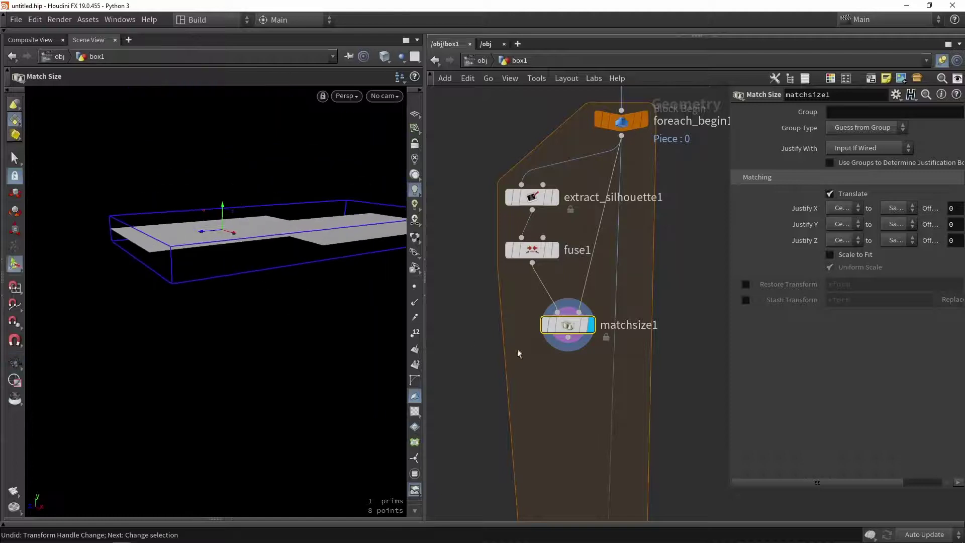
drag(570, 328, 579, 321)
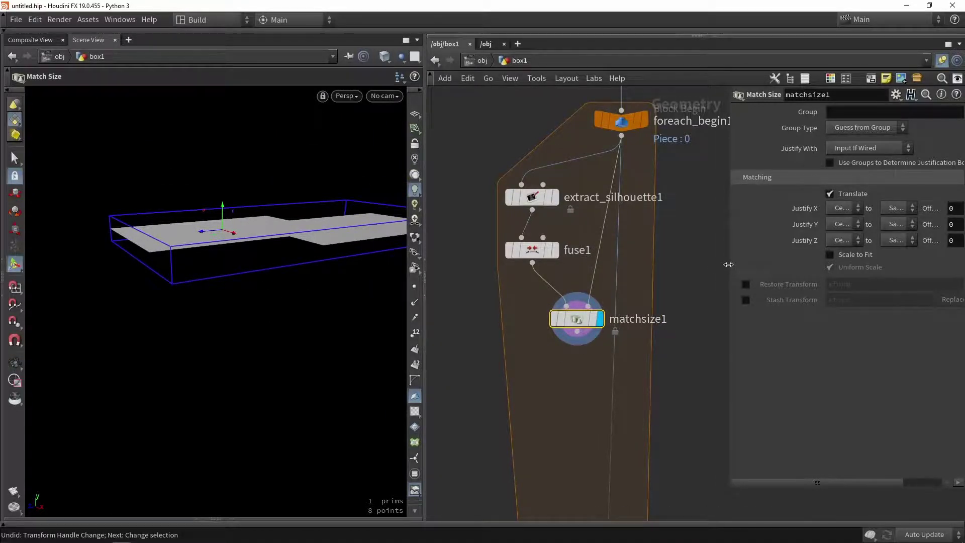
Widen the parameter area and set the Match Size node's Justify Y to Min.
drag(728, 264, 709, 265)
scroll(565, 267, down, 3)
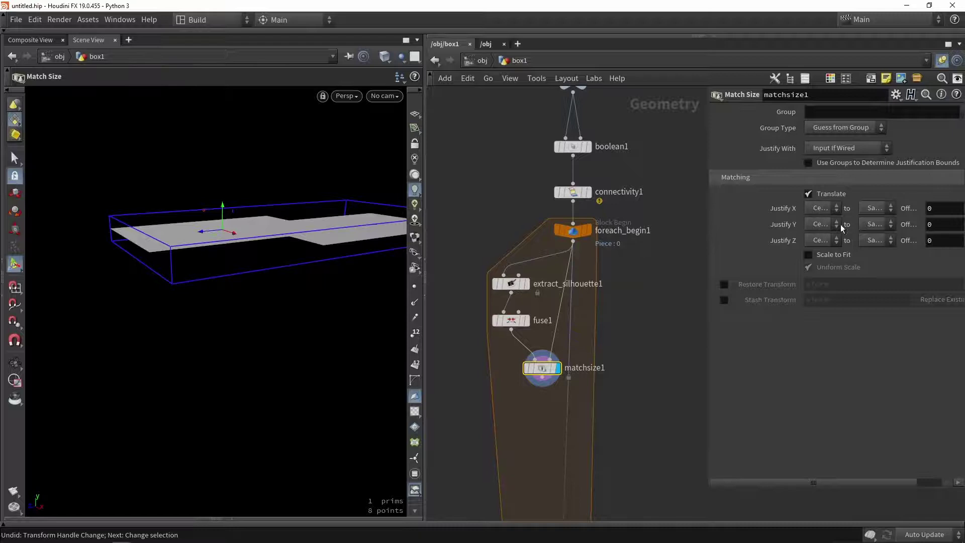
click(820, 225)
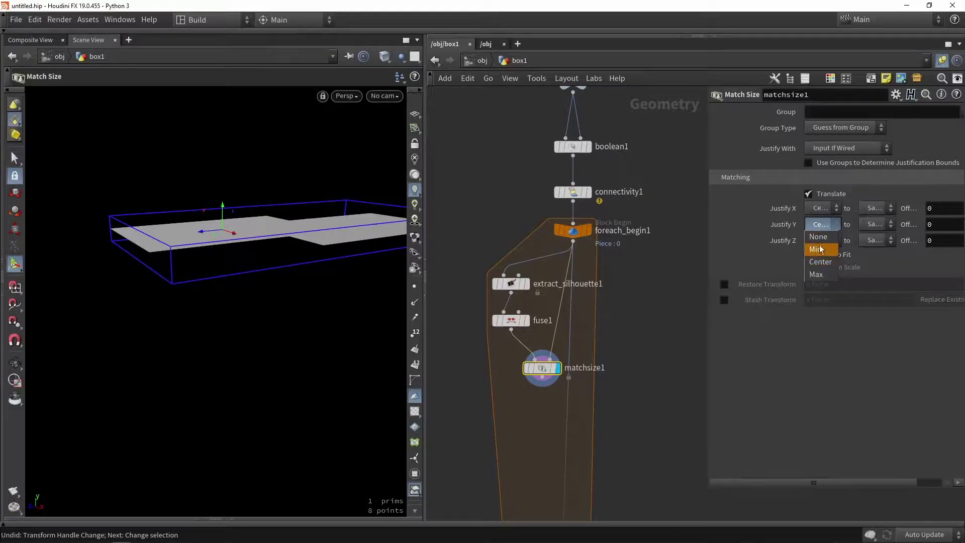
click(820, 249)
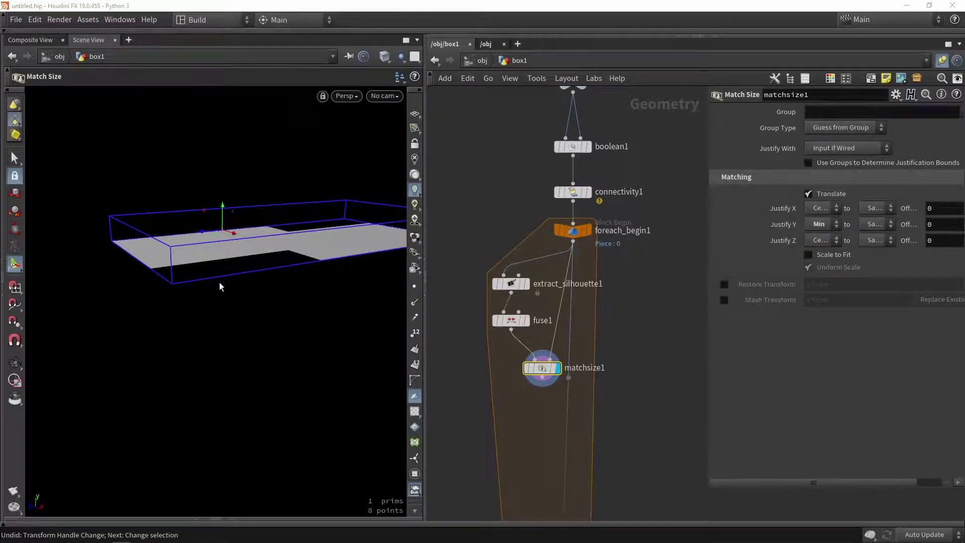
Compare the original slab with the repositioned silhouette by displaying the loop's begin node and returning to Match Size.
click(587, 231)
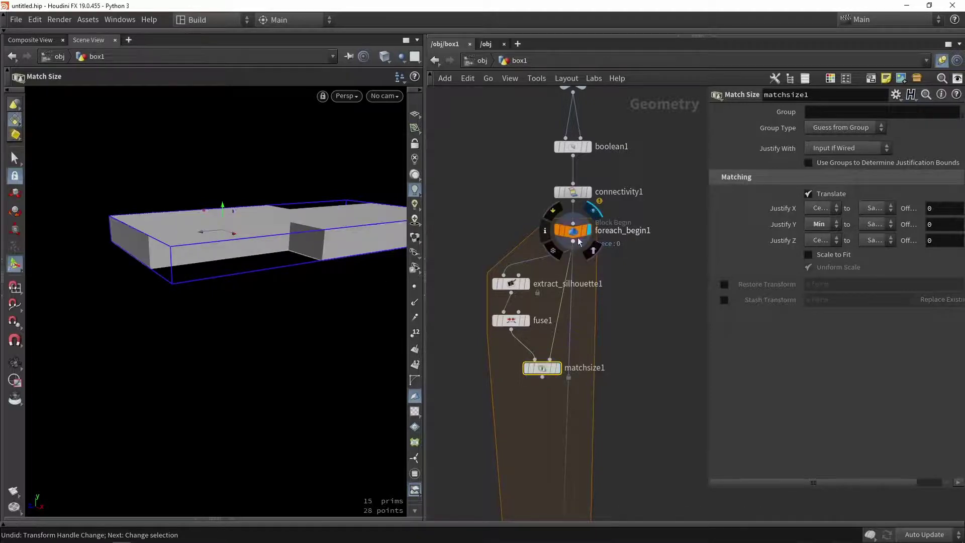
mouse_move(564, 374)
click(562, 348)
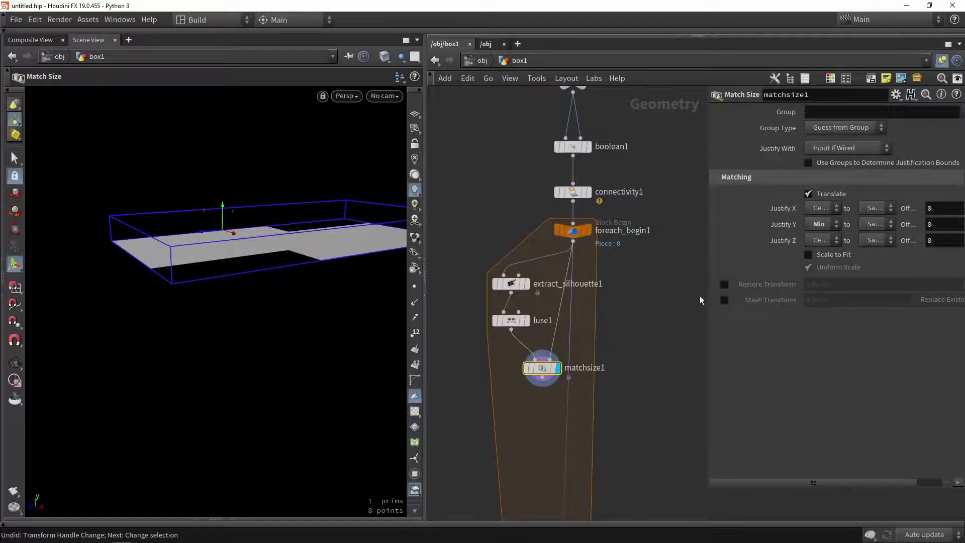
Try Max for the Match Size node's Justify Y, and settle on Center.
click(820, 224)
click(816, 272)
click(821, 225)
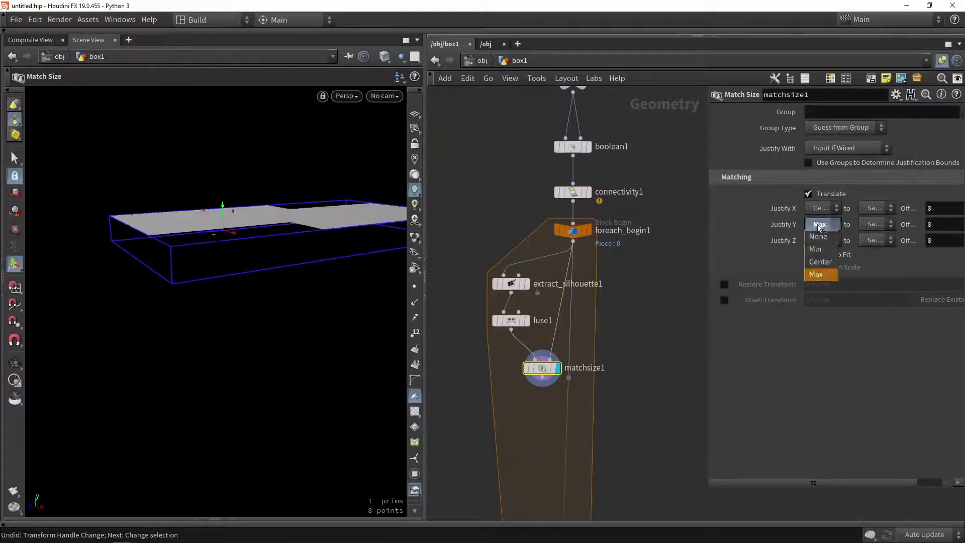
click(821, 256)
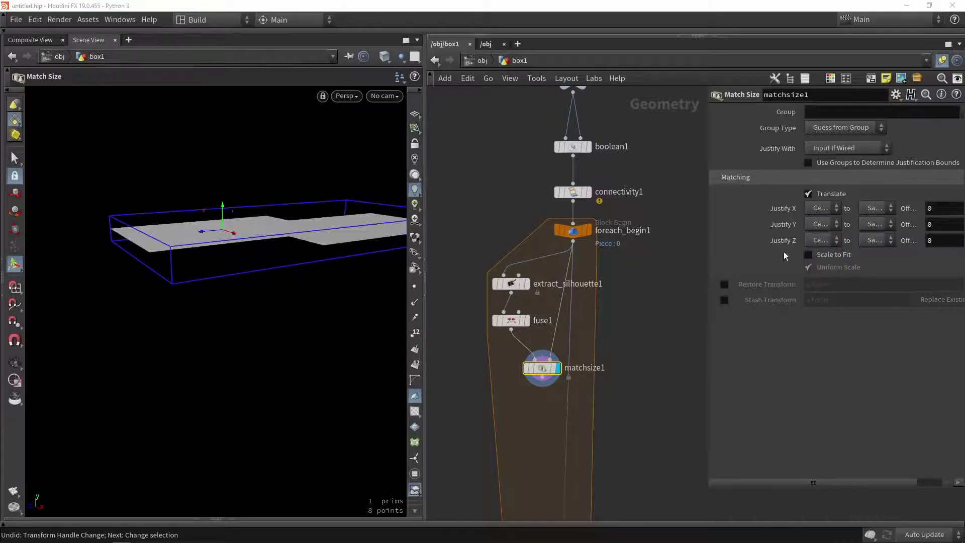
click(813, 228)
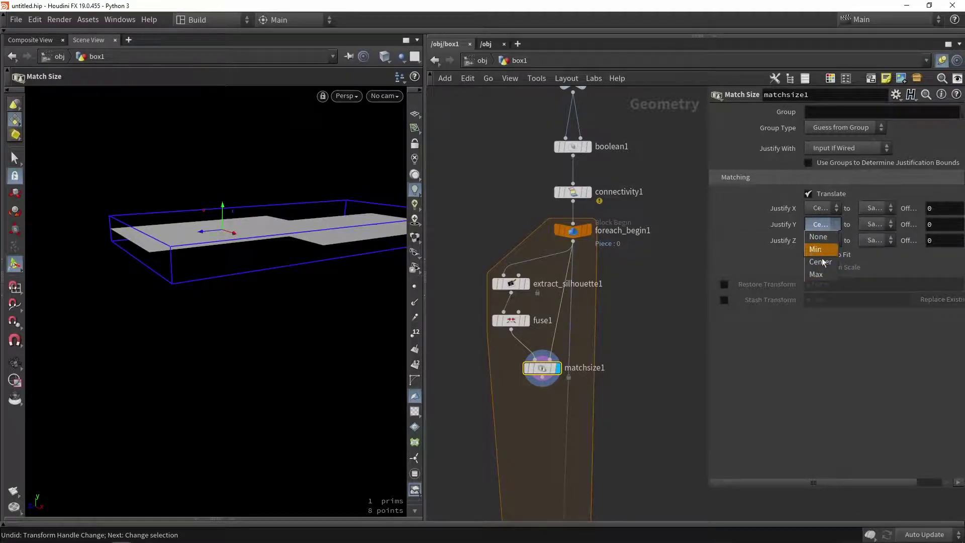
click(659, 380)
Add a Normal node below Match Size, wired to its output, and display the result.
middle_drag(653, 405, 649, 348)
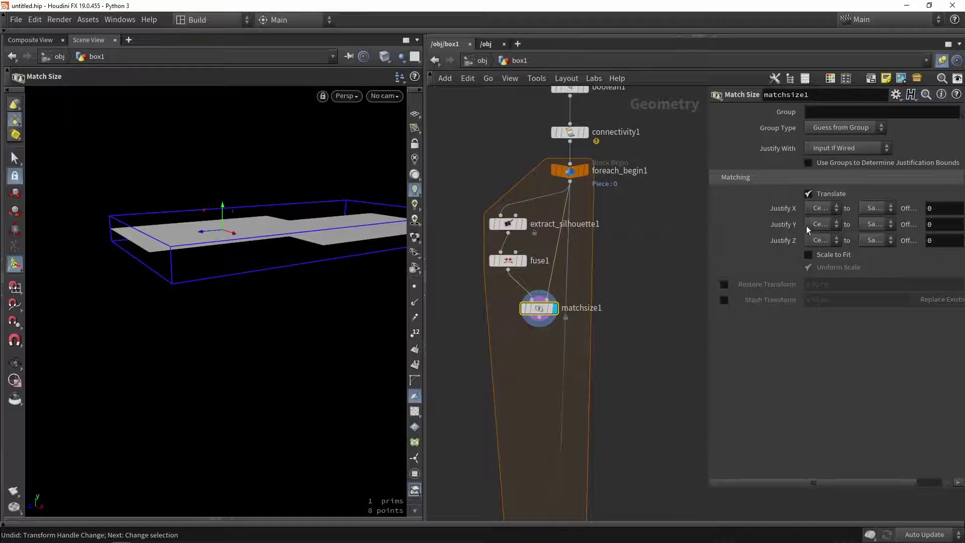
key(Tab)
text(no)
key(Return)
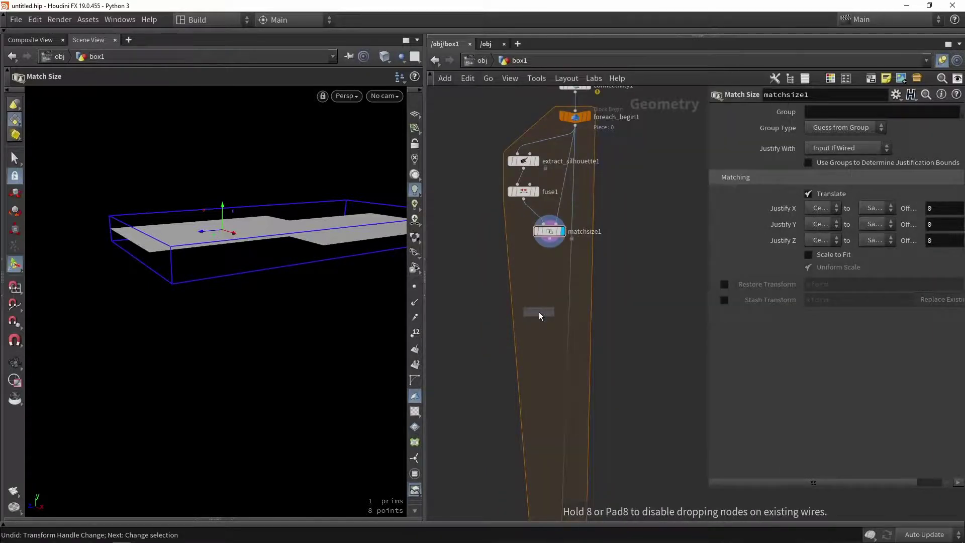
click(561, 261)
scroll(549, 203, up, 3)
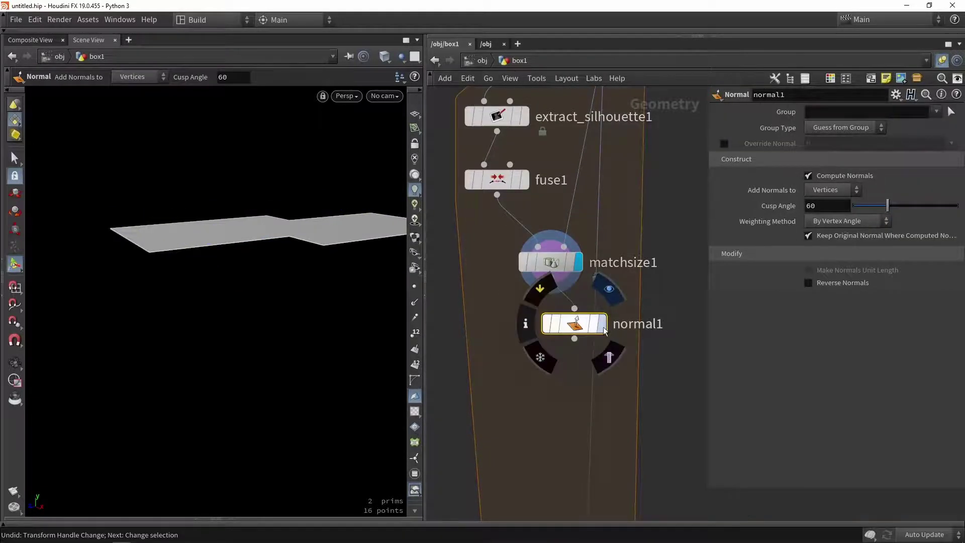
drag(572, 328, 548, 370)
middle_drag(548, 370, 602, 309)
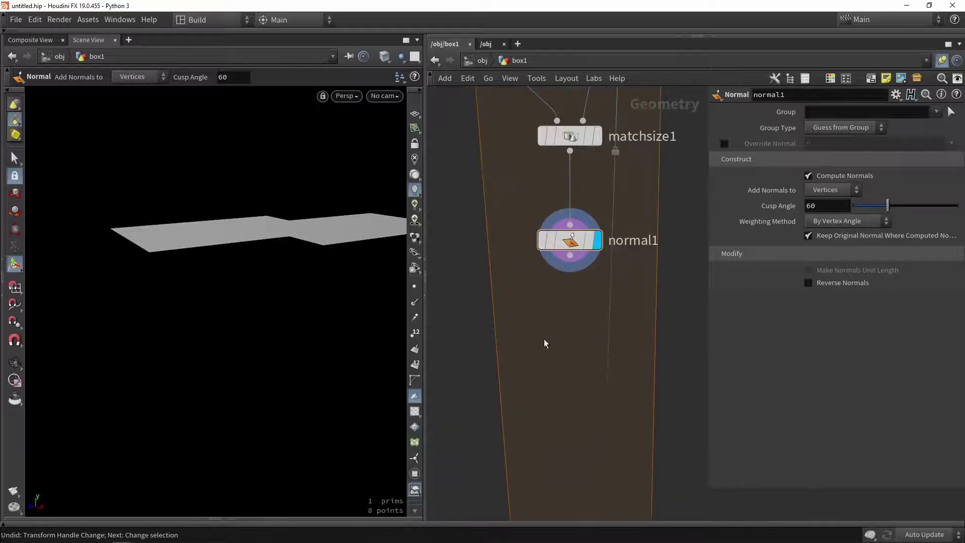
Add a UV Project node directly below the Normal node, wired to its output, and display it.
key(Tab)
text(uv)
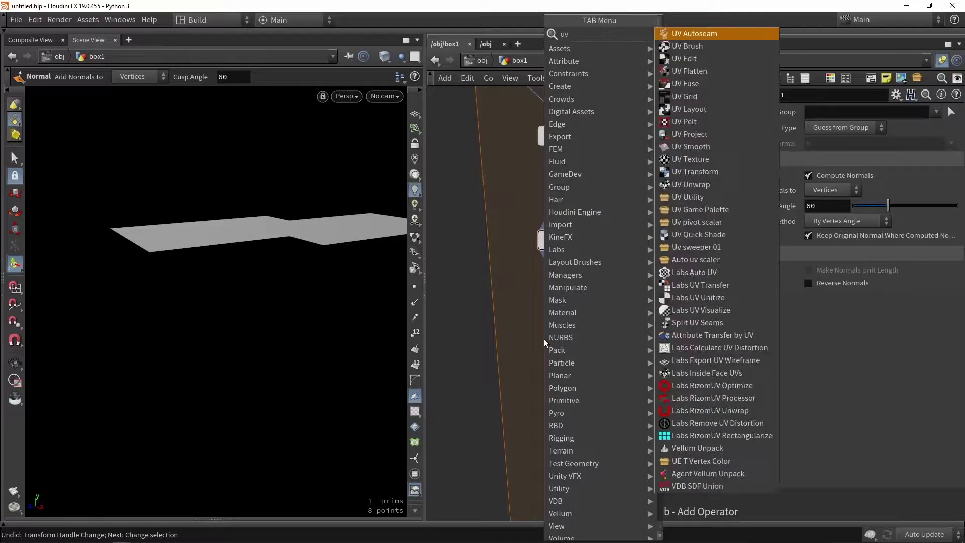
text(pro)
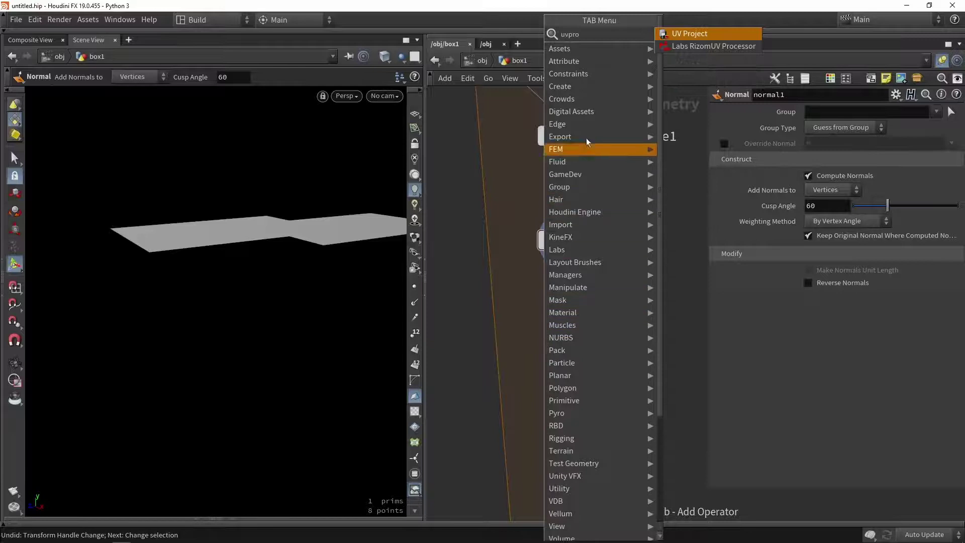
key(Return)
click(559, 300)
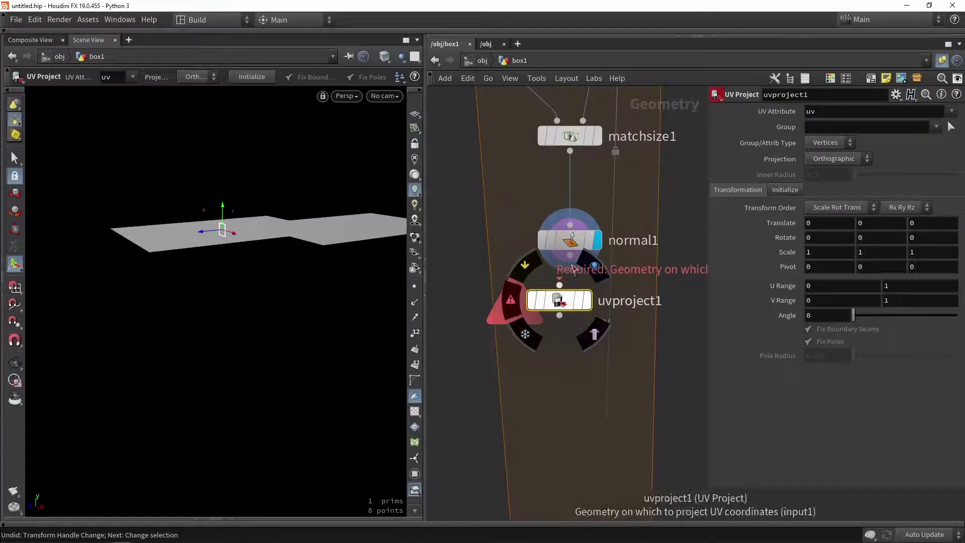
drag(559, 300, 575, 331)
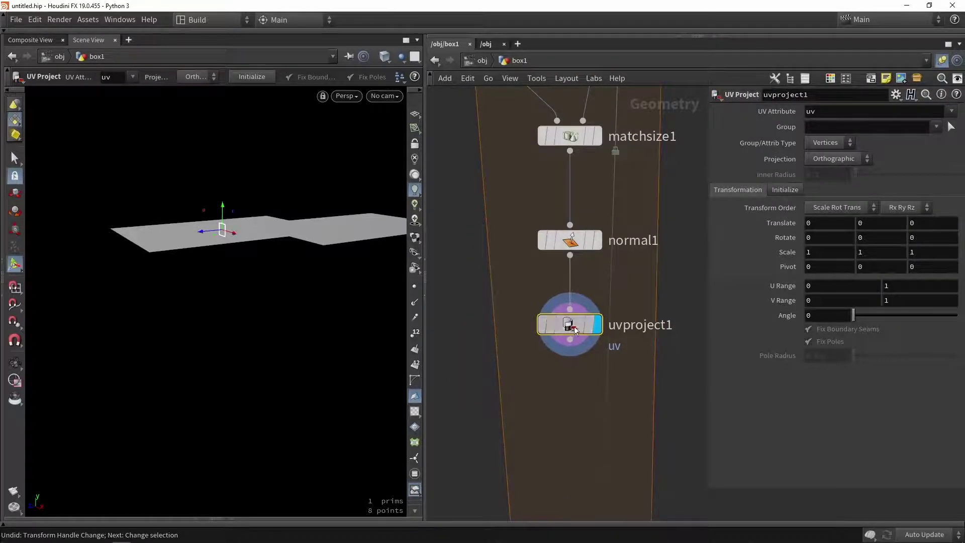
Initialize the UV projection with the To Best Plane method so it fits the silhouette.
alt+drag(329, 243, 295, 274)
scroll(295, 274, up, 2)
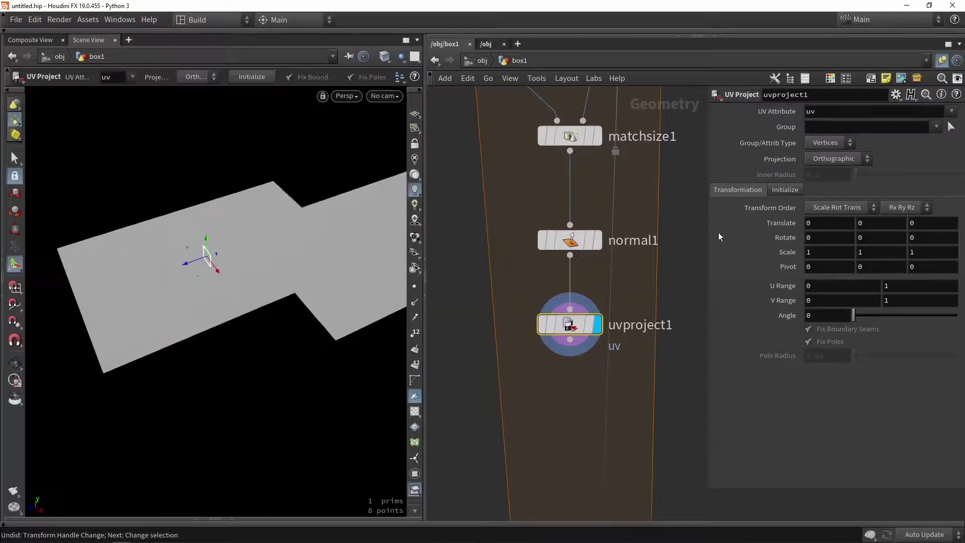
click(777, 194)
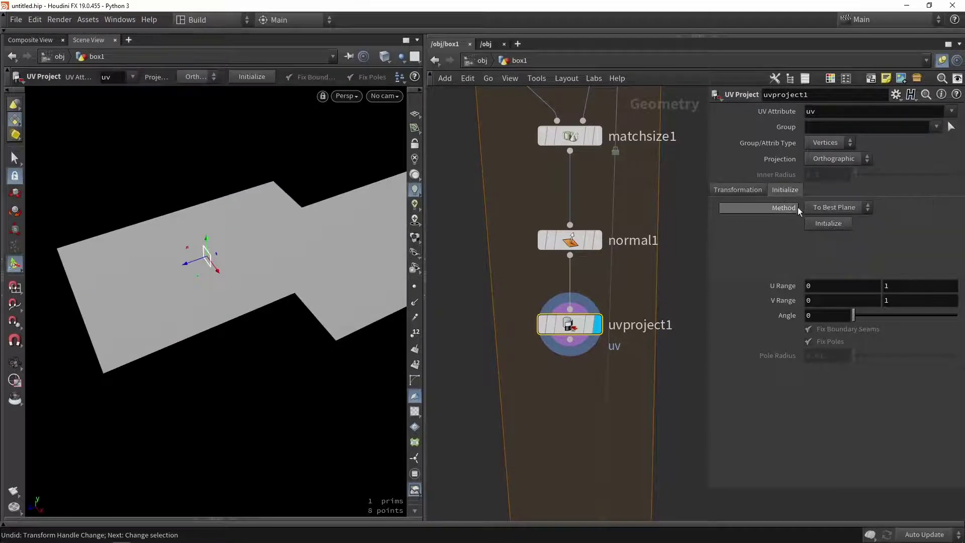
click(828, 224)
scroll(334, 301, down, 3)
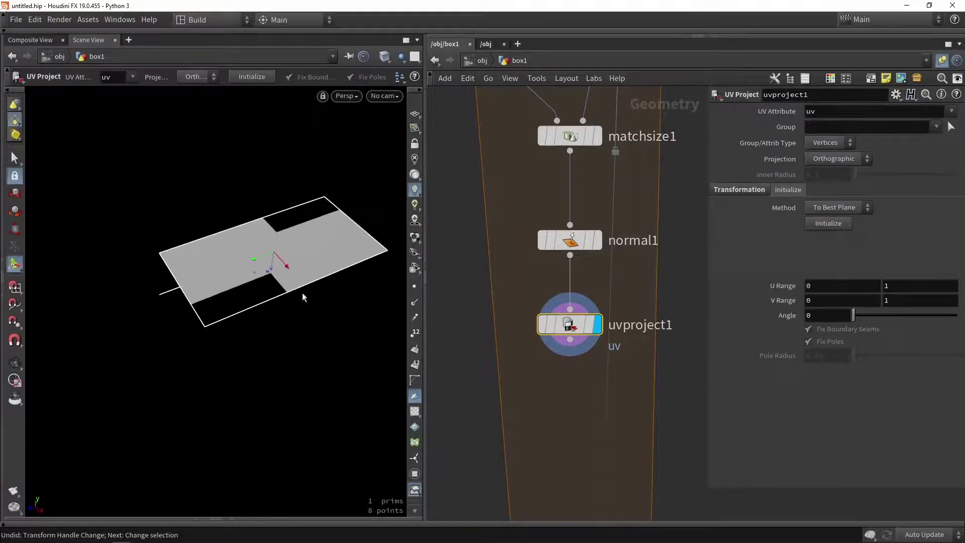
scroll(280, 267, up, 3)
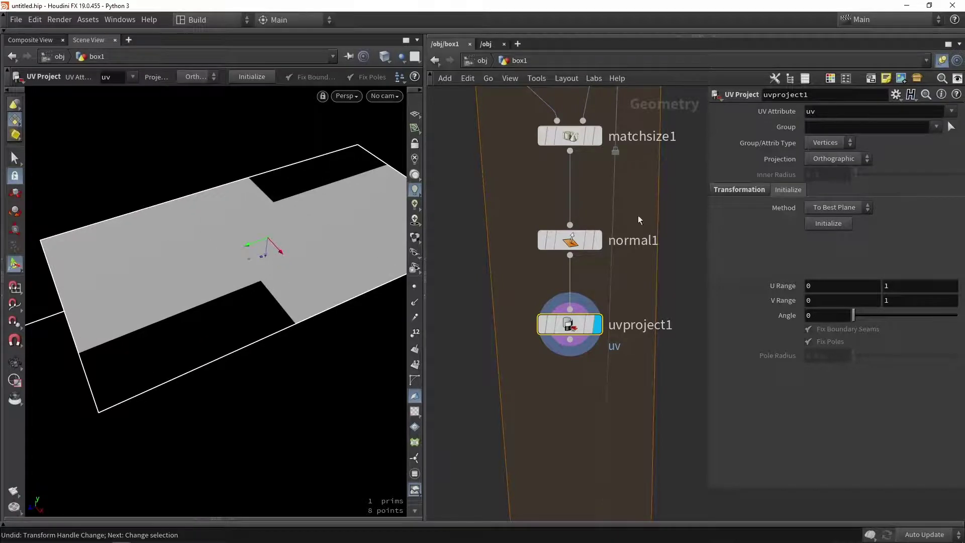
Set the UV projection's scale to 5, 5, 5.
click(729, 191)
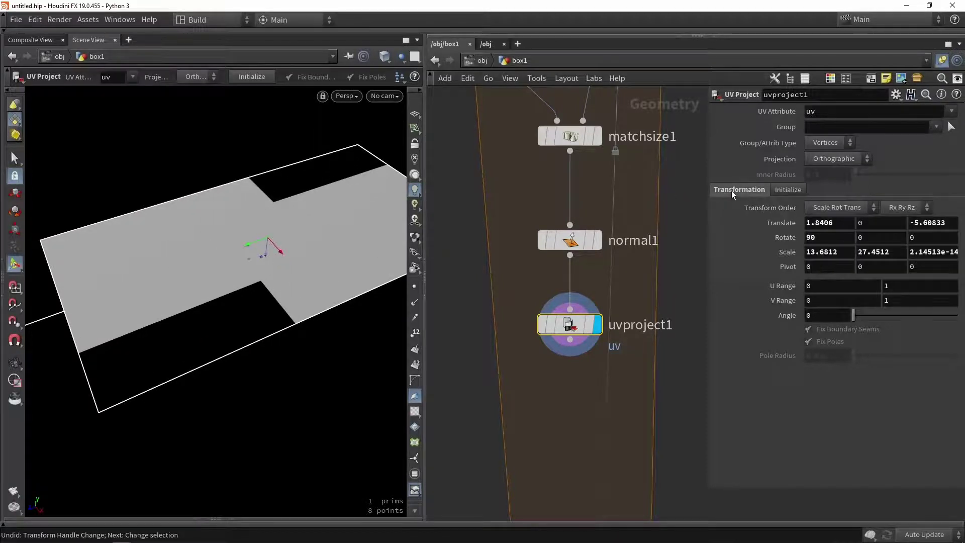
drag(838, 252, 747, 255)
text(5)
key(Tab)
text(5)
key(Tab)
text(5)
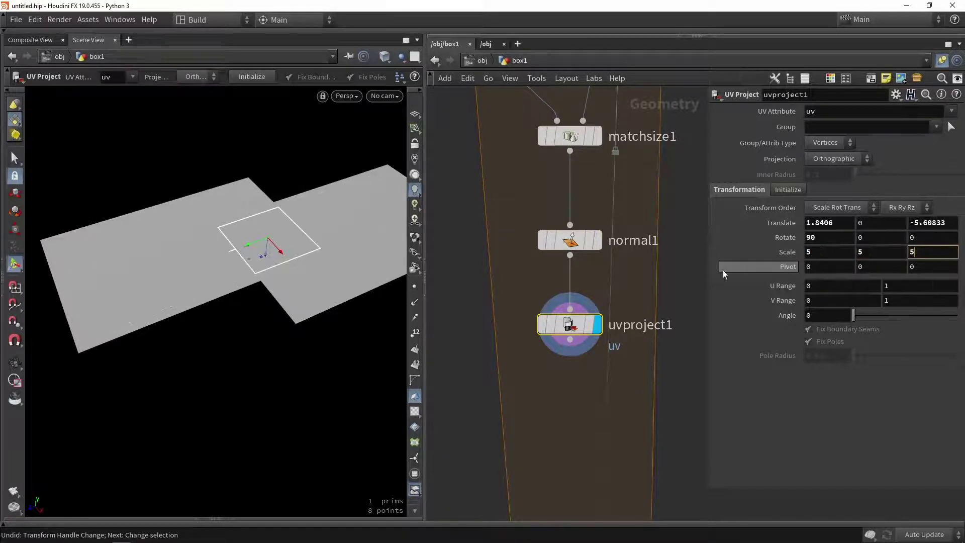
click(690, 275)
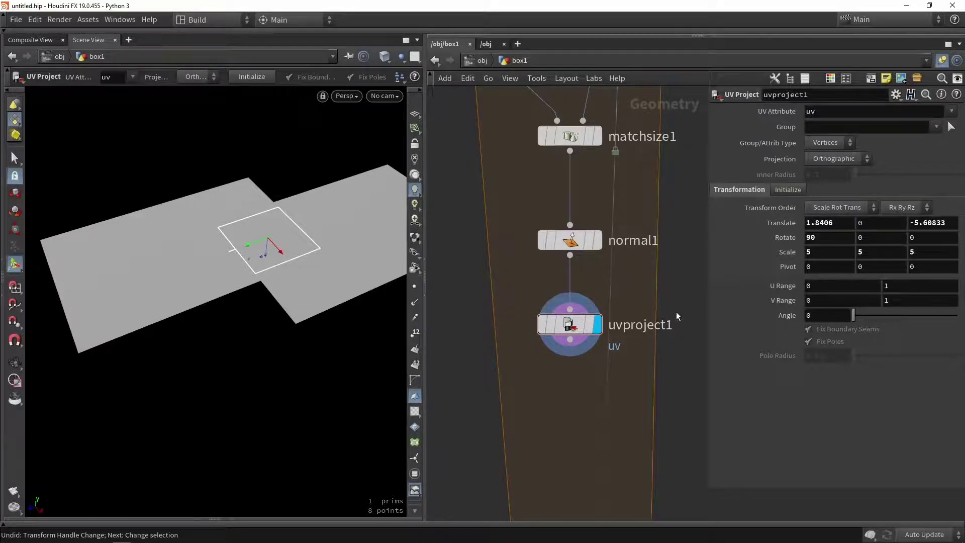
Turn on the UV grid texture in the 3D view and bring back the UV projection's handle.
scroll(554, 260, down, 5)
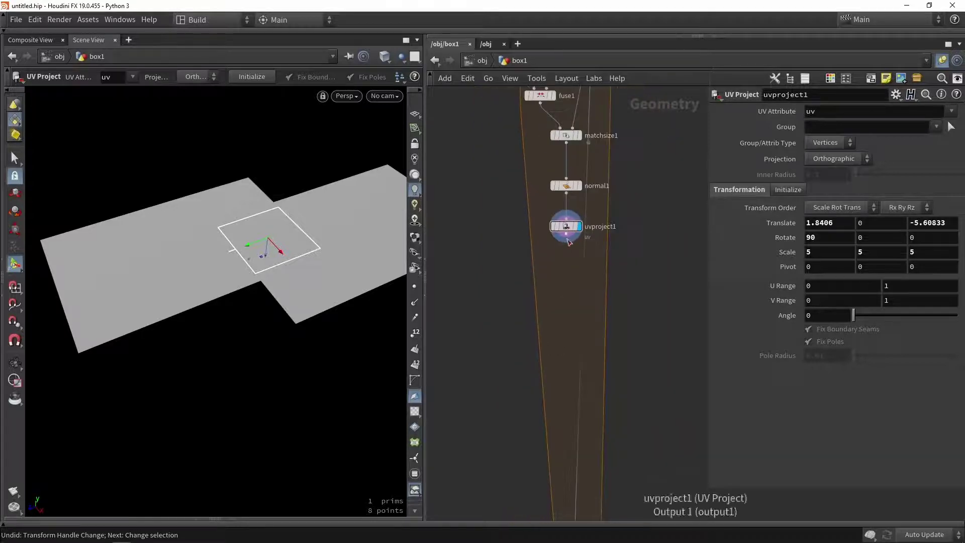
scroll(408, 369, down, 4)
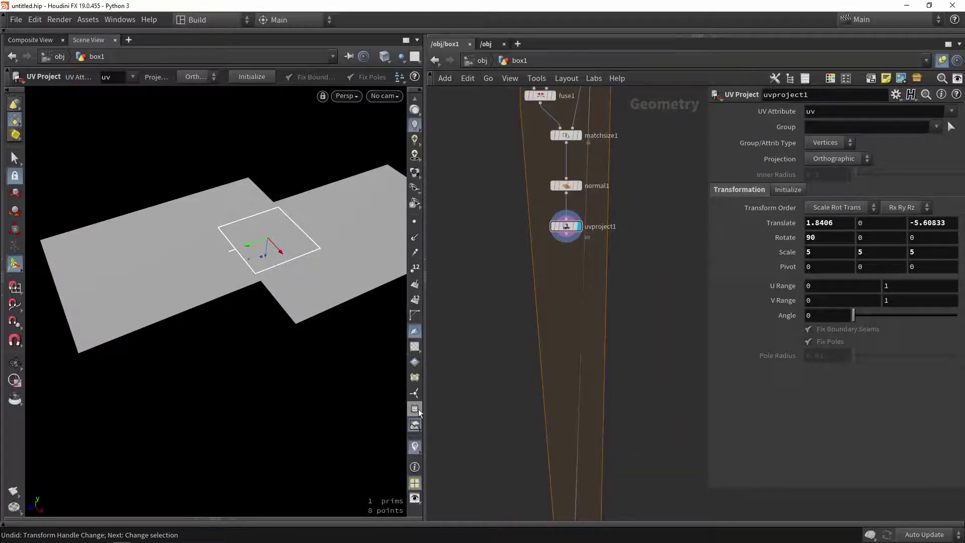
click(417, 343)
alt+drag(151, 216, 166, 265)
right_drag(167, 265, 218, 267)
drag(217, 267, 256, 268)
key(Return)
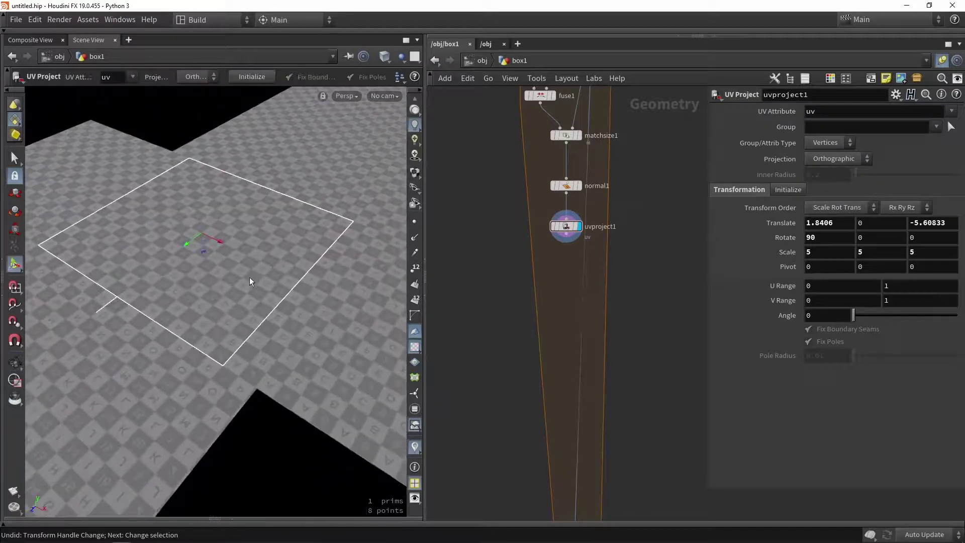
Rotate the UV projection to -180 degrees about Z.
key(r)
drag(218, 225, 222, 313)
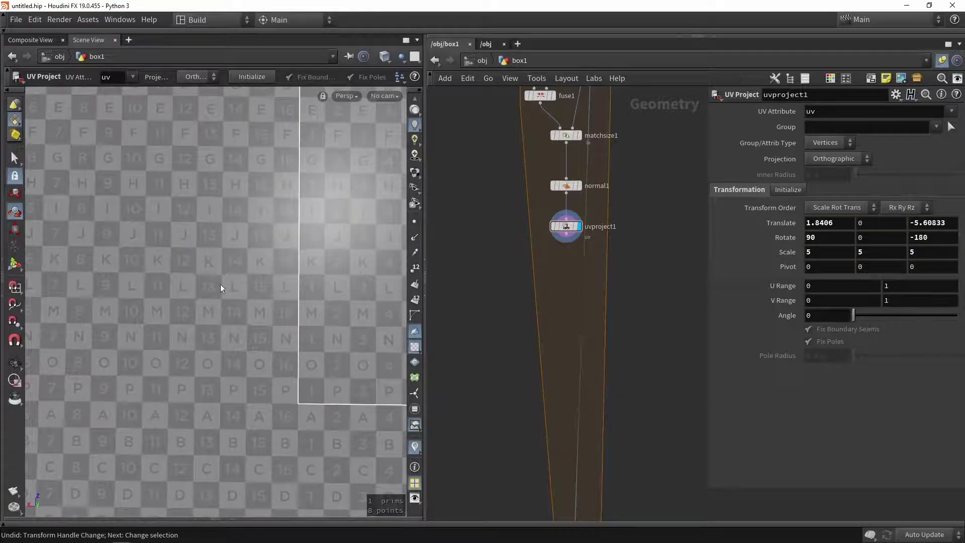
click(929, 238)
Examine the grid texture across the whole silhouette, from far away and close up.
scroll(616, 272, down, 2)
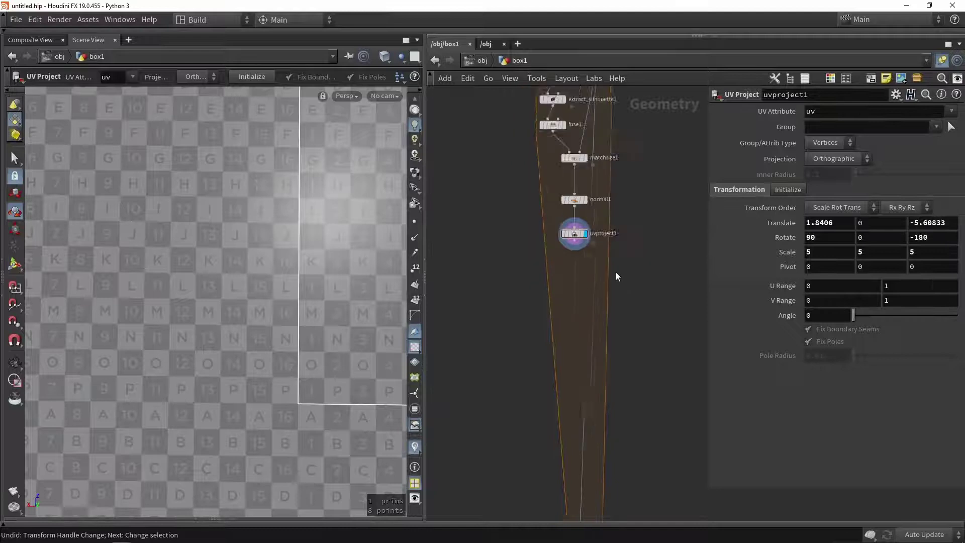
scroll(304, 288, down, 5)
alt+drag(281, 297, 333, 264)
key(Return)
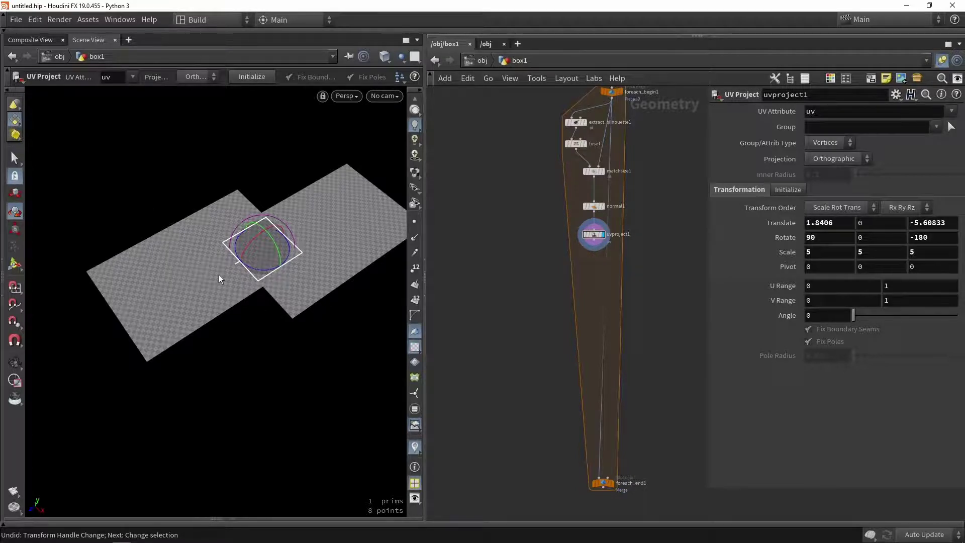
key(space)
scroll(208, 286, up, 8)
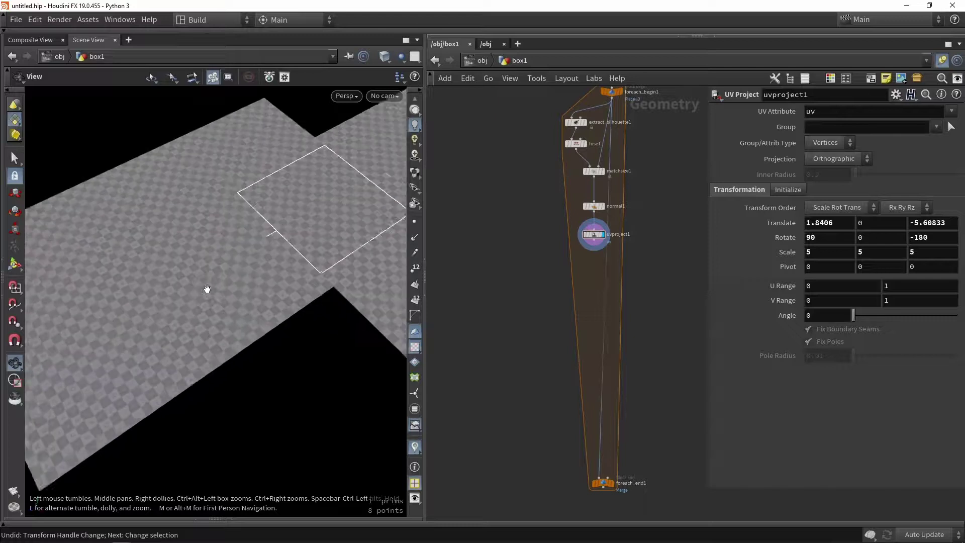
scroll(207, 291, down, 8)
key(Return)
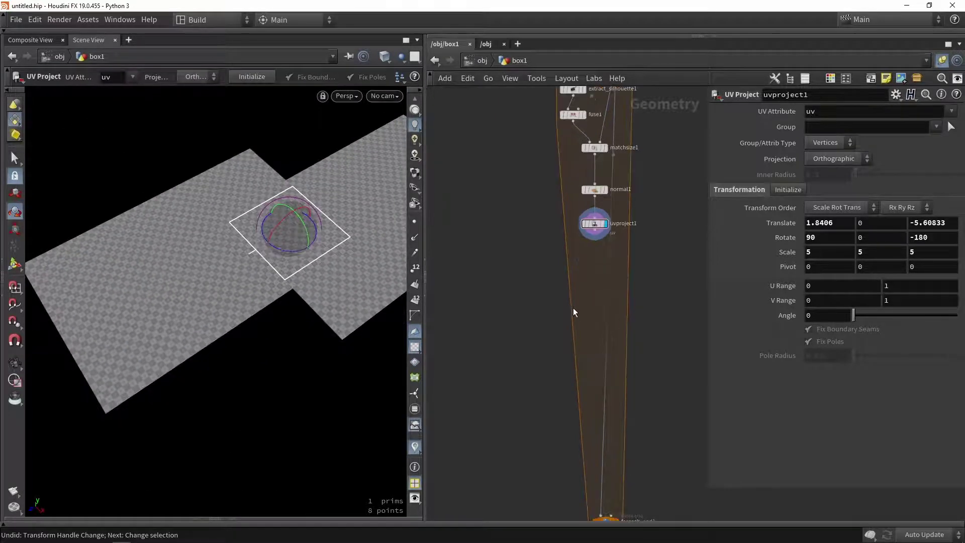
Add a Switch node inside the loop, lower down and off to the side, and wire the UV Project output into it.
key(Tab)
text(swi)
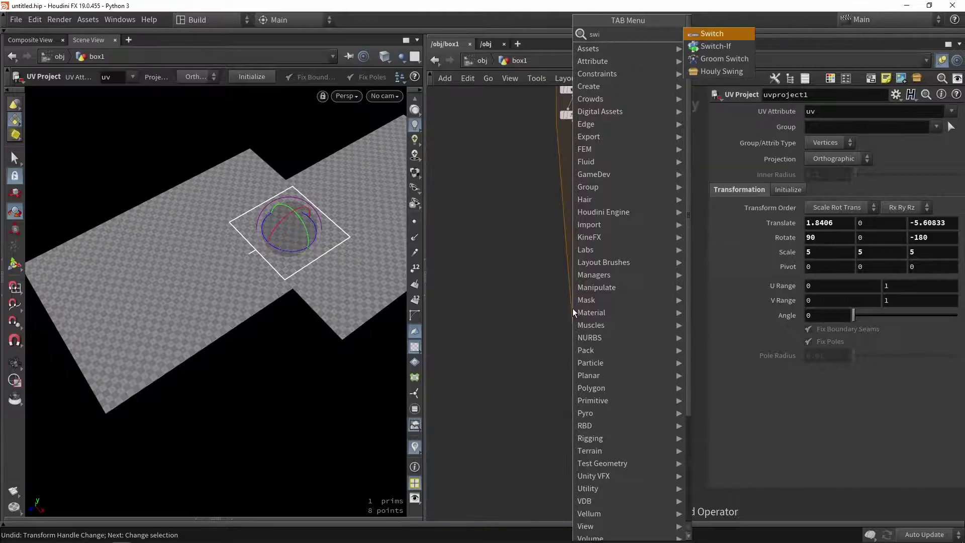
click(698, 32)
click(551, 329)
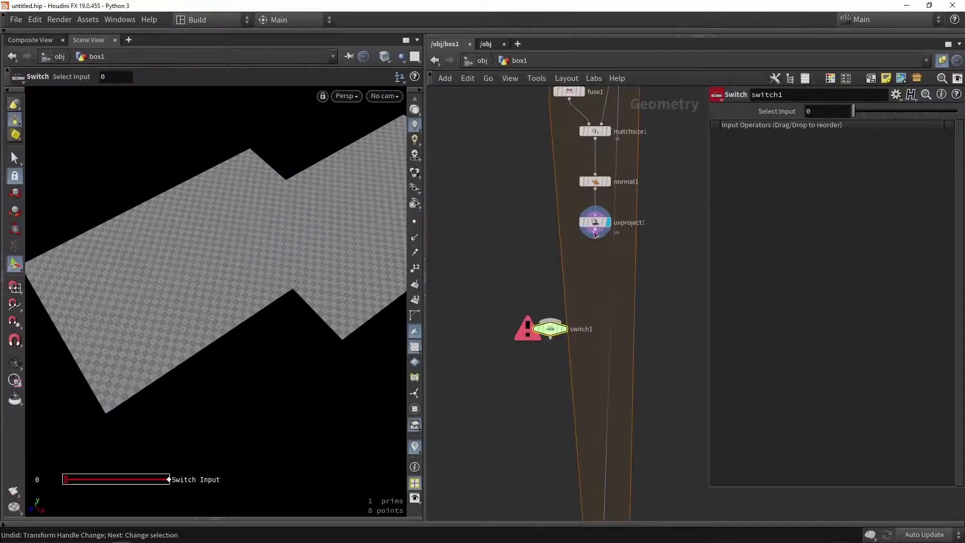
drag(554, 332, 659, 408)
middle_drag(647, 338, 597, 332)
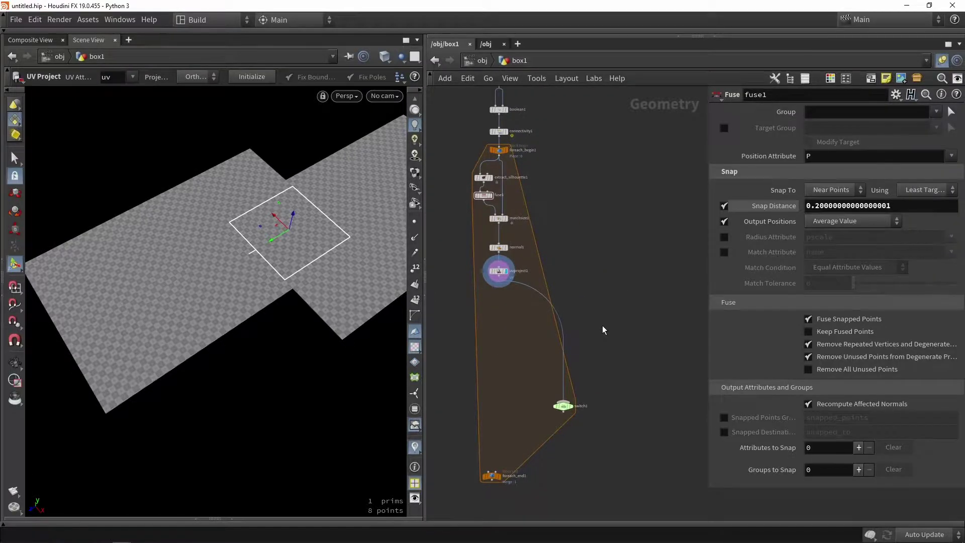
Add a PolyExpand2D node beside the UV Project node.
key(Tab)
text(polyex)
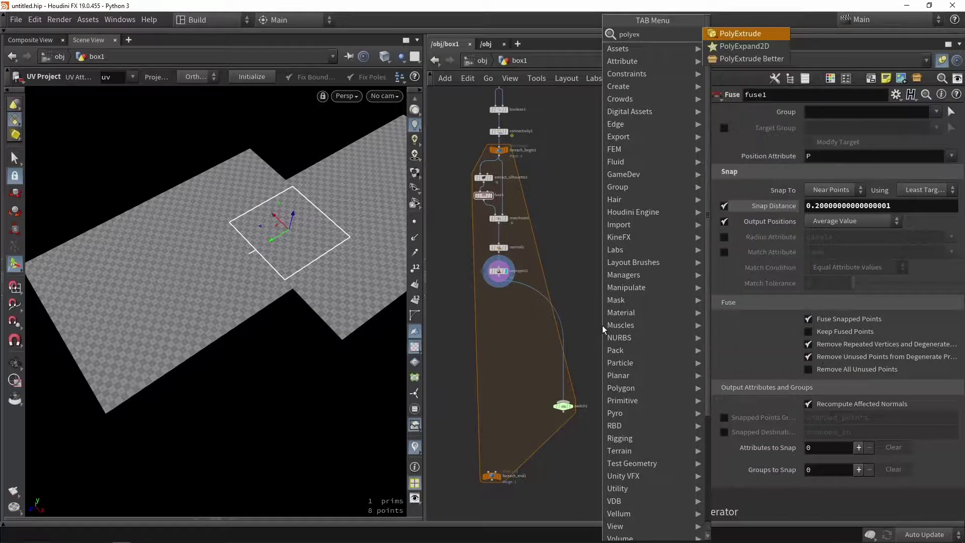
click(727, 46)
click(578, 272)
scroll(578, 271, up, 2)
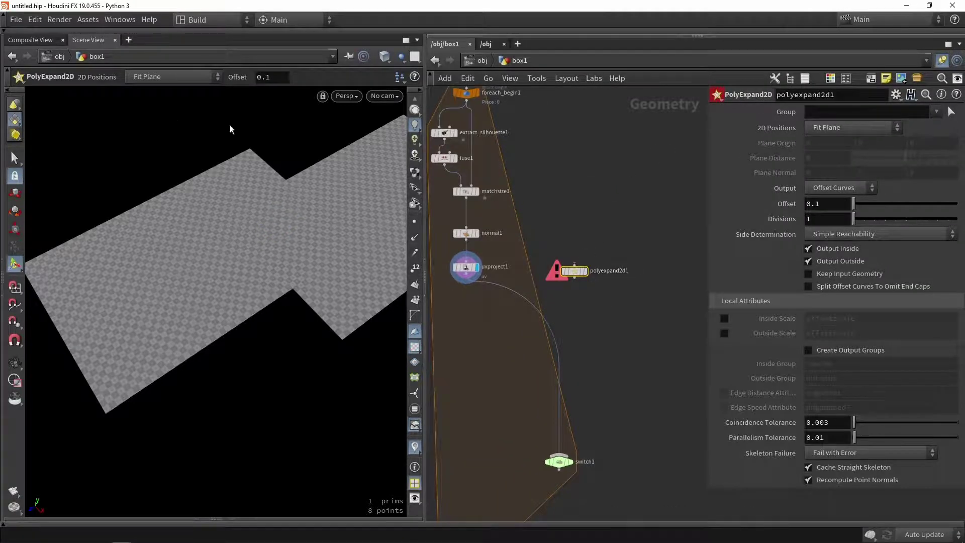
Wire the UV Project output into PolyExpand2D, display its result, and place the node above and beside the Switch.
mouse_move(246, 236)
alt+mouse_down()
mouse_move(231, 189)
mouse_move(264, 240)
alt+mouse_up()
scroll(470, 278, up, 2)
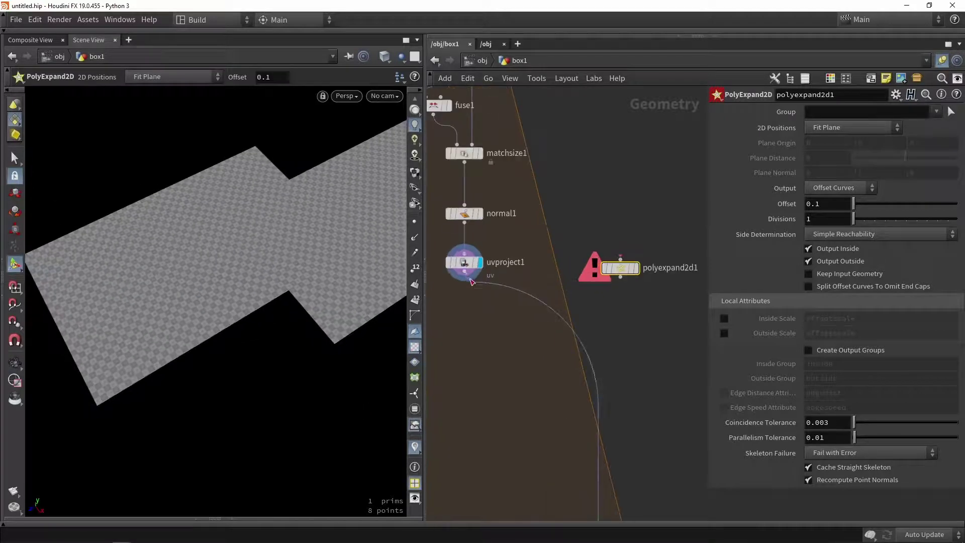
drag(466, 274, 620, 258)
click(638, 249)
middle_drag(640, 288, 563, 224)
drag(547, 207, 623, 308)
Examine the inner and outer offset curves of the silhouette in wireframe.
key(w)
alt+drag(245, 252, 265, 259)
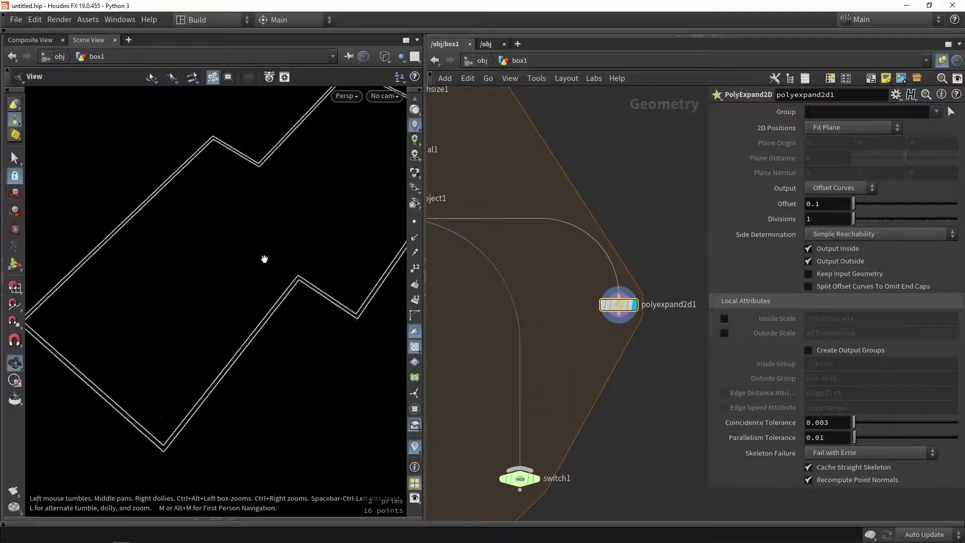
scroll(265, 259, down, 3)
scroll(259, 286, up, 3)
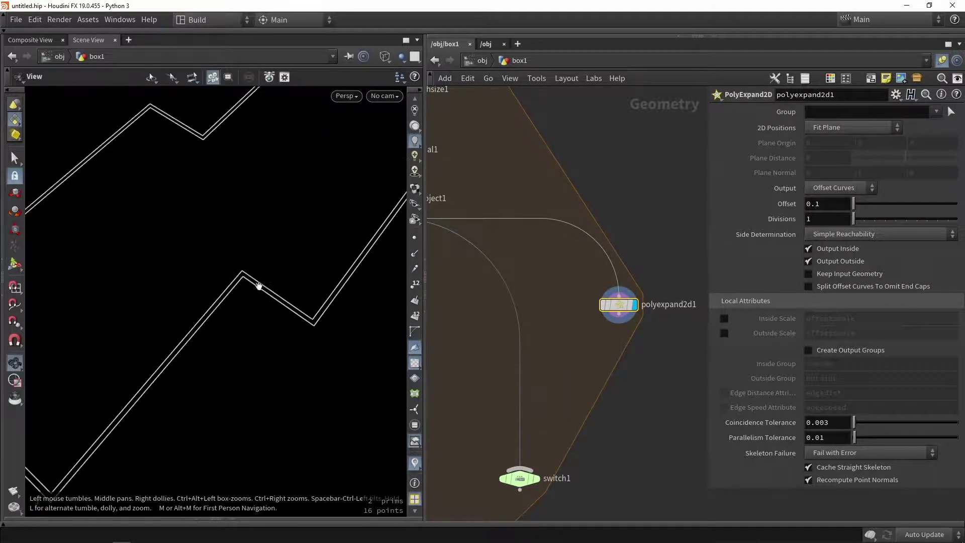
scroll(259, 286, up, 2)
middle_drag(312, 315, 289, 323)
scroll(286, 320, down, 4)
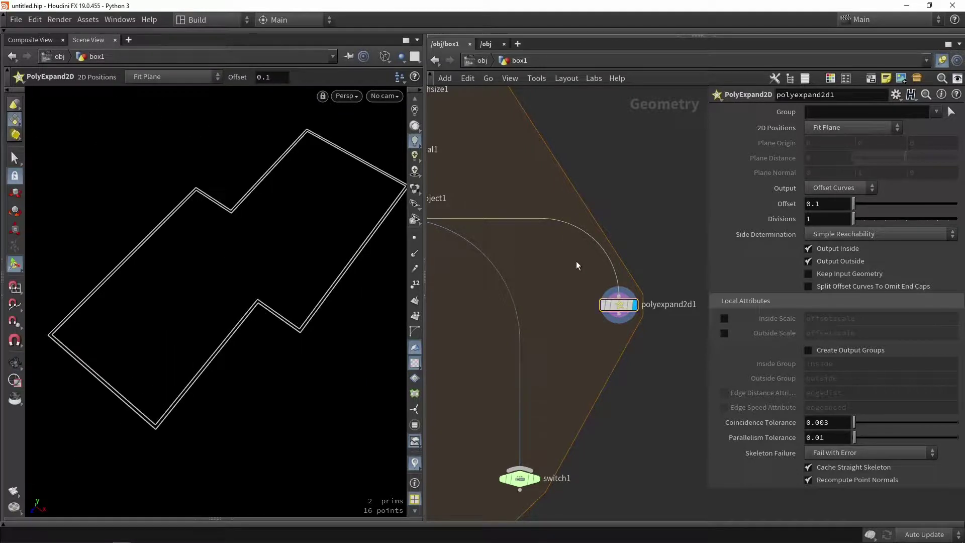
Set the PolyExpand2D output to Offset Surfaces with an offset of 9.5 and show the surfaces shaded.
click(818, 191)
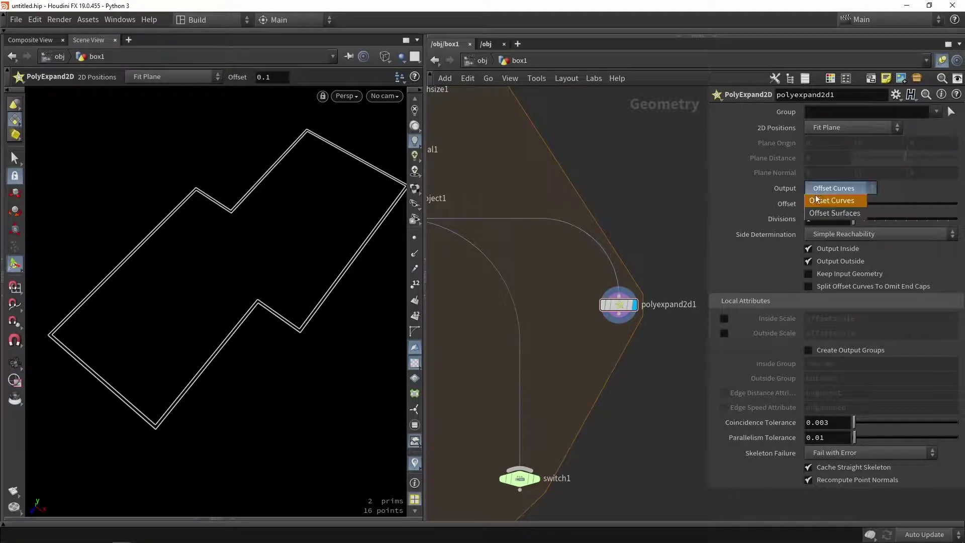
click(820, 214)
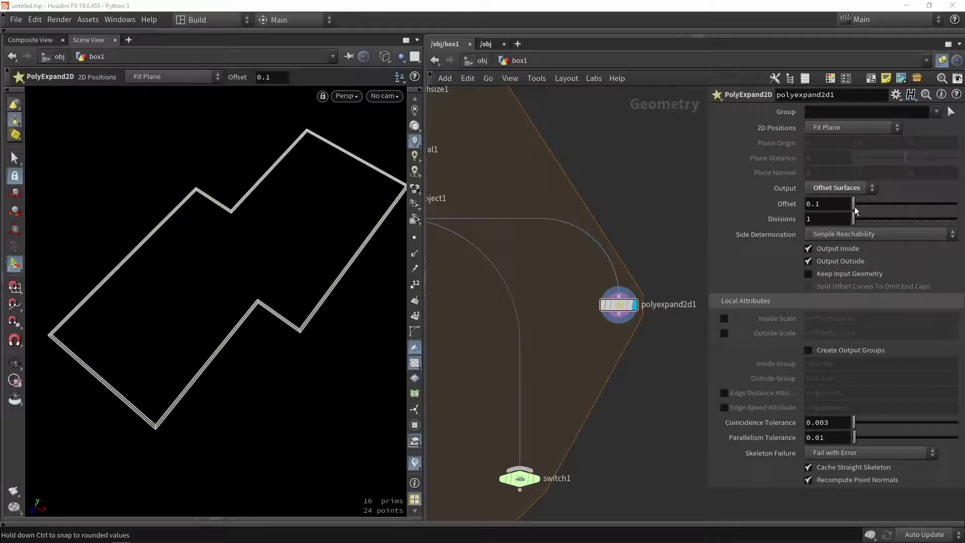
drag(853, 204, 873, 203)
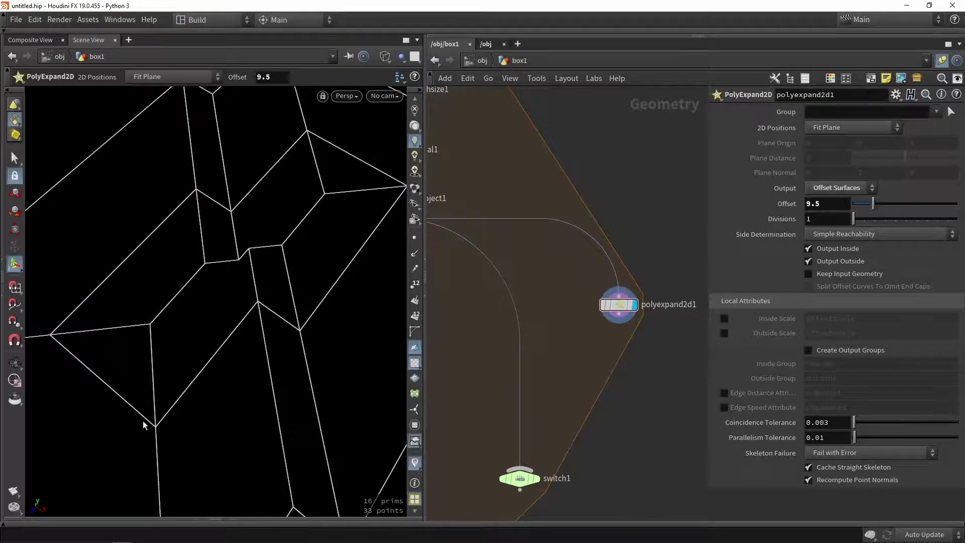
key(Escape)
drag(349, 201, 277, 228)
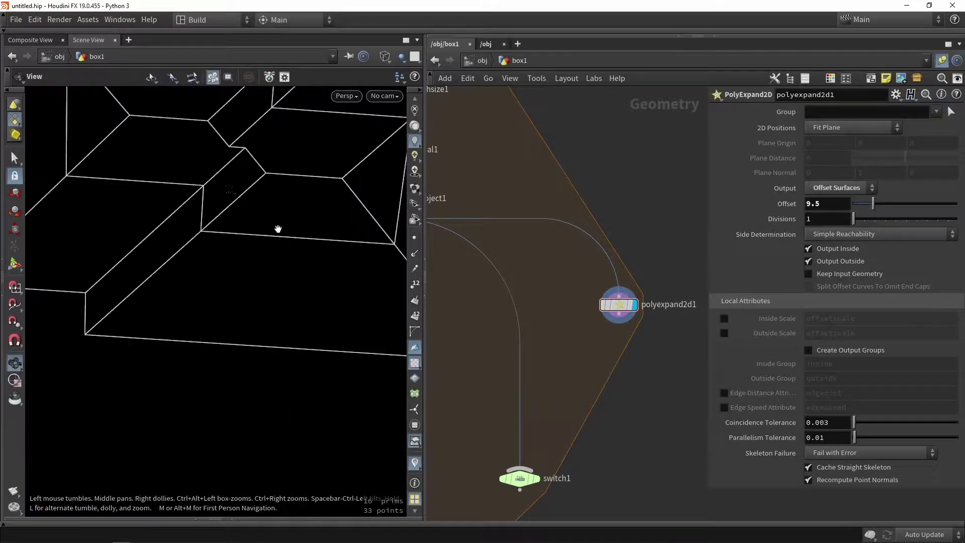
mouse_move(244, 179)
mouse_down()
mouse_move(255, 296)
mouse_move(299, 270)
mouse_move(188, 263)
mouse_move(226, 268)
mouse_up()
key(w)
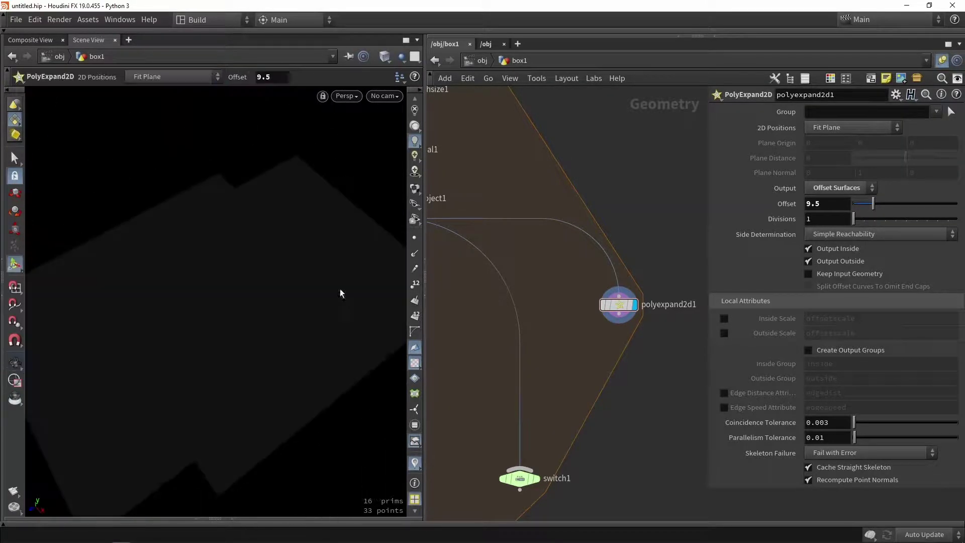
Disable the outside output of PolyExpand2D and set its side determination to Alternating Reachability.
click(824, 261)
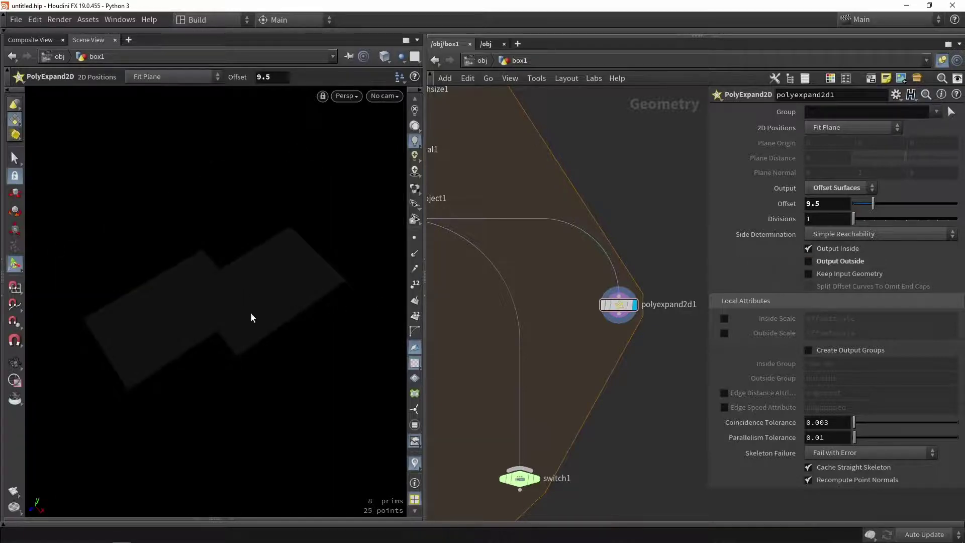
key(w)
key(Escape)
scroll(157, 340, up, 5)
mouse_move(157, 340)
mouse_down()
mouse_move(215, 308)
mouse_move(165, 334)
mouse_move(226, 318)
mouse_up()
key(w)
key(Escape)
key(Return)
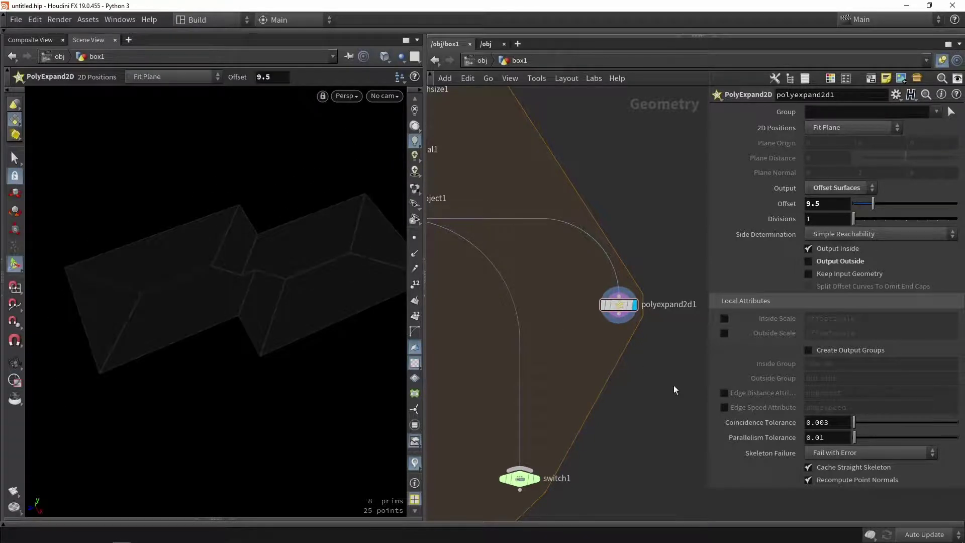
click(822, 237)
click(812, 272)
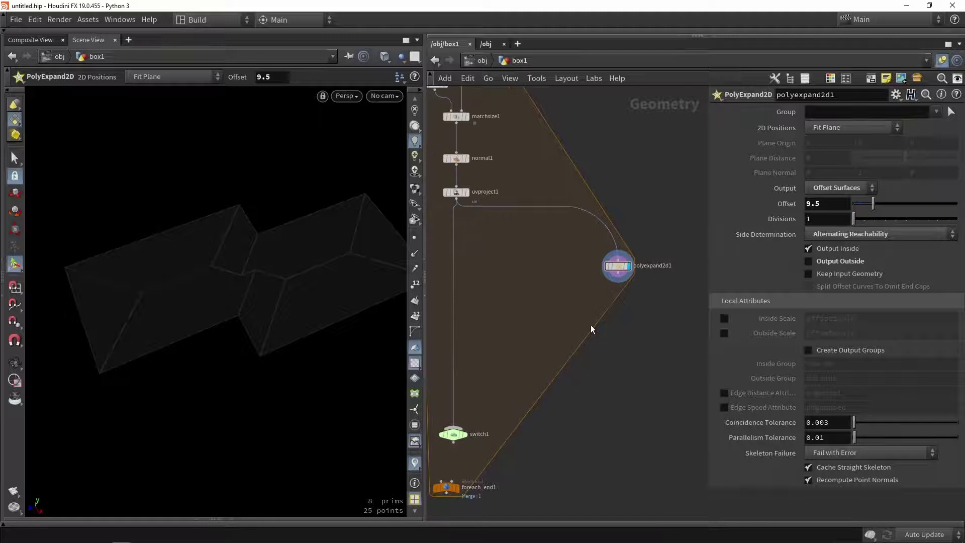
Add a Normal node directly below PolyExpand2D, wire the offset surfaces into it and display its result.
key(Tab)
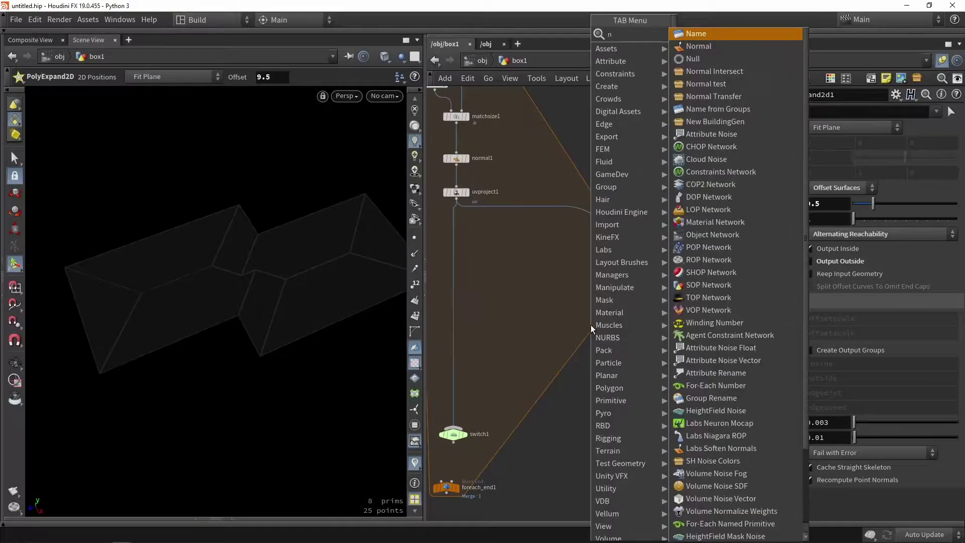
text(normal)
key(Return)
click(590, 325)
scroll(578, 302, up, 3)
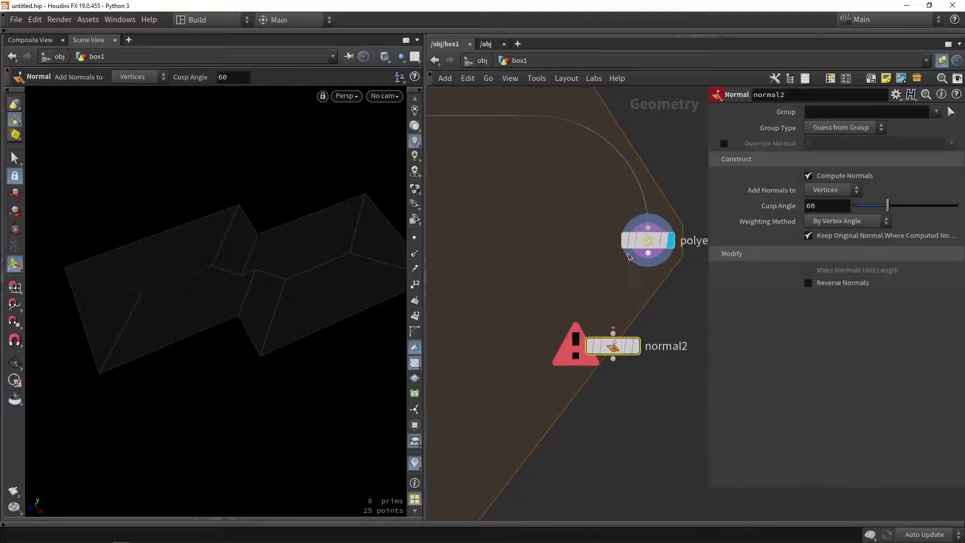
drag(648, 253, 646, 301)
click(637, 346)
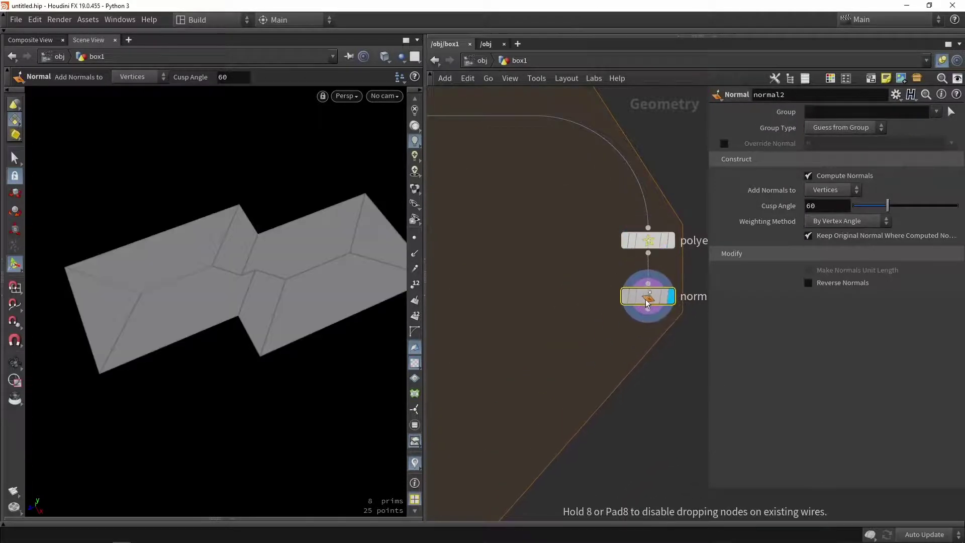
Add a Fuse node below the new Normal node, wired to its output and displayed.
key(Tab)
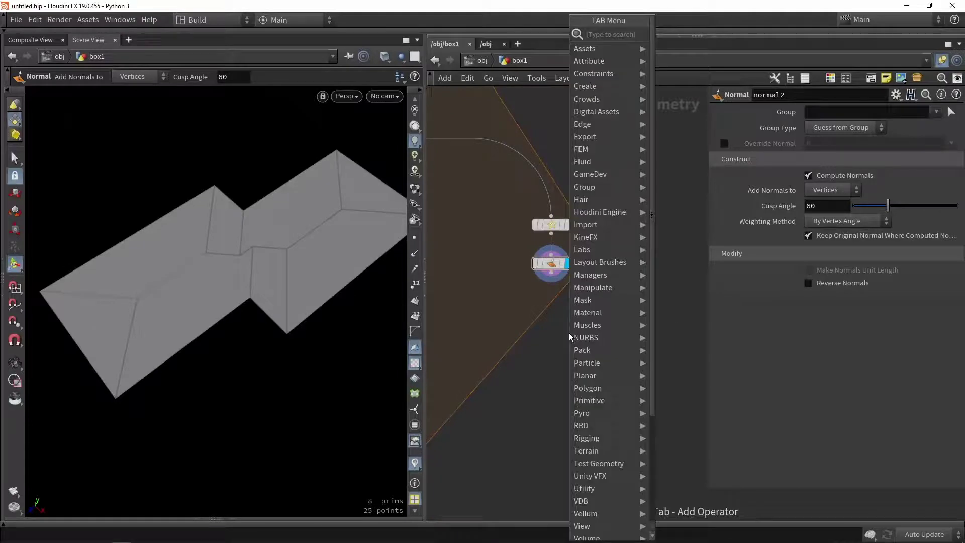
text(fu)
key(Return)
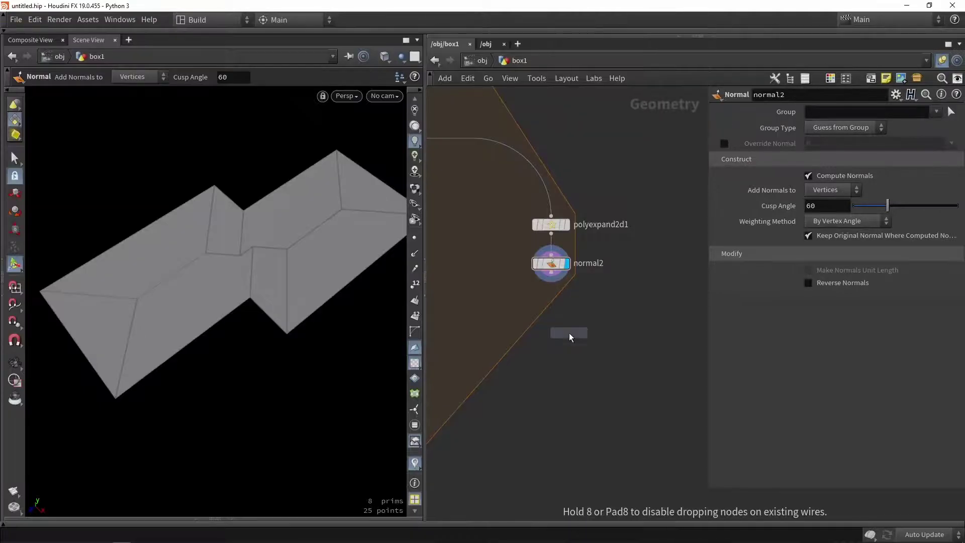
click(569, 333)
scroll(569, 333, up, 3)
mouse_move(593, 201)
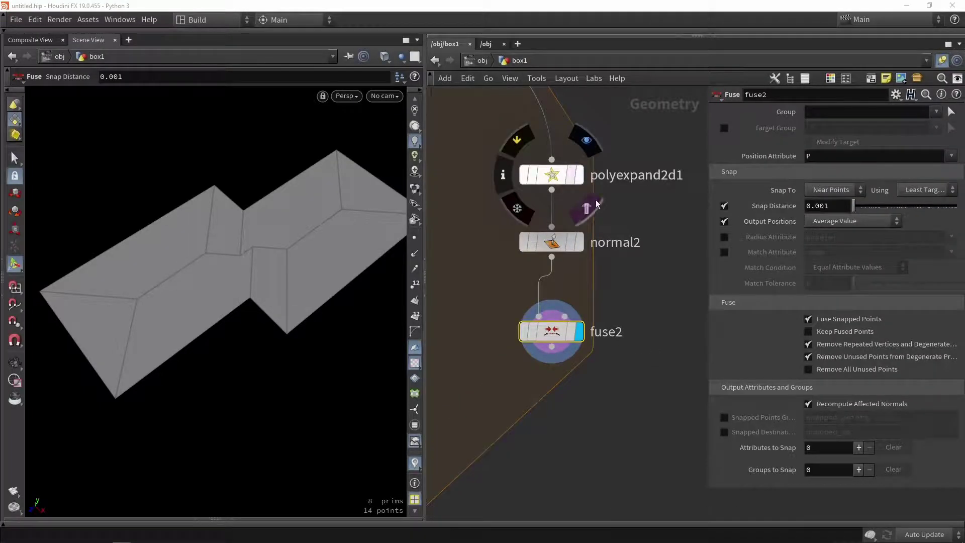
mouse_move(547, 342)
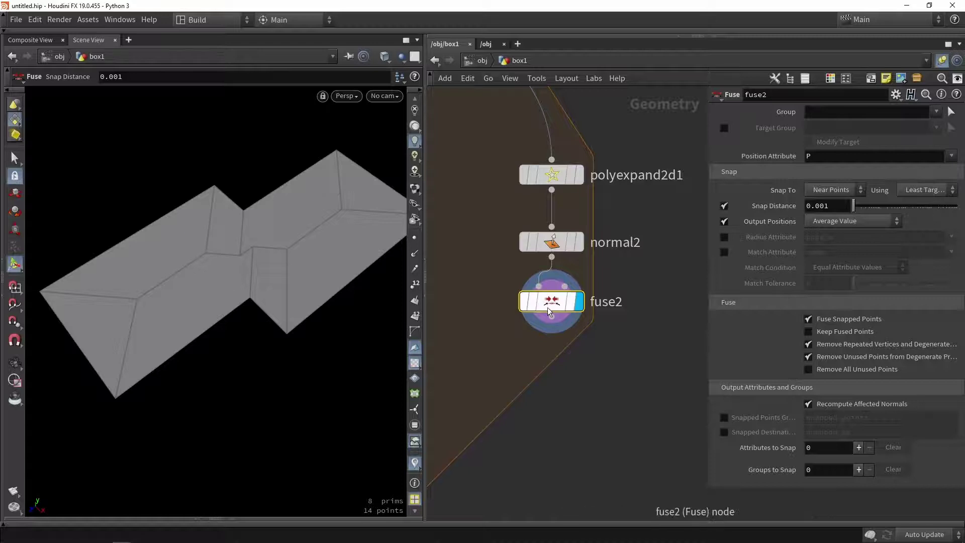
Add a Group Create node right below the Fuse node, connected to its output, and display its result.
middle_drag(552, 393, 595, 322)
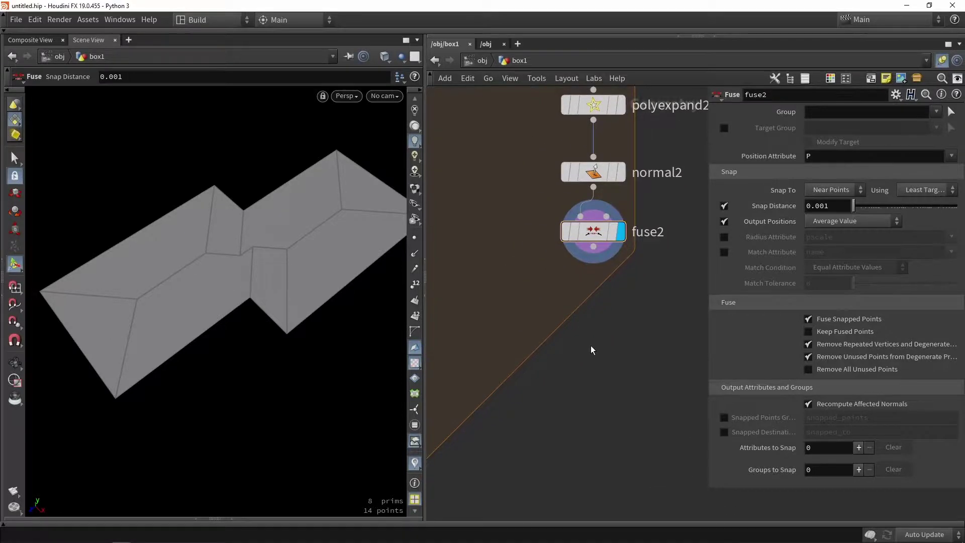
key(Tab)
text(group)
key(Return)
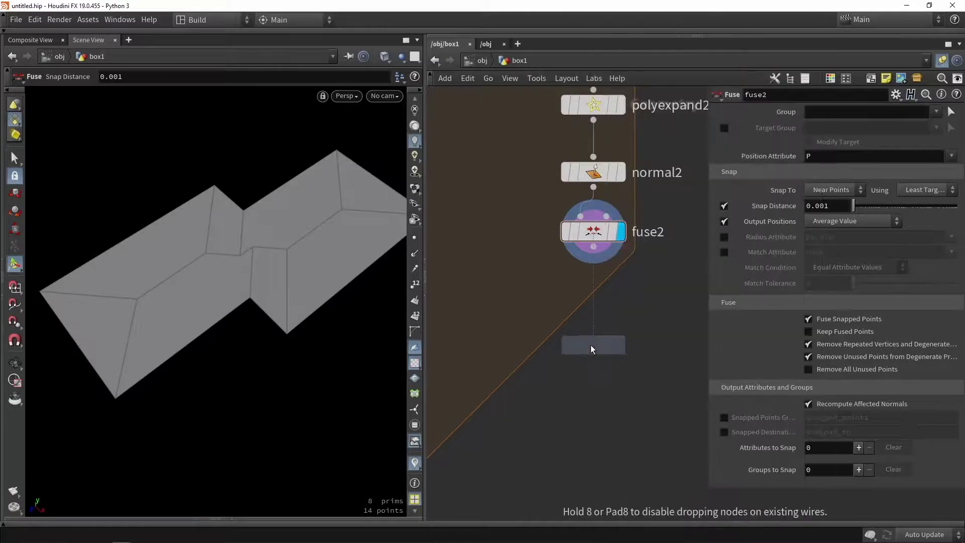
click(590, 345)
click(622, 345)
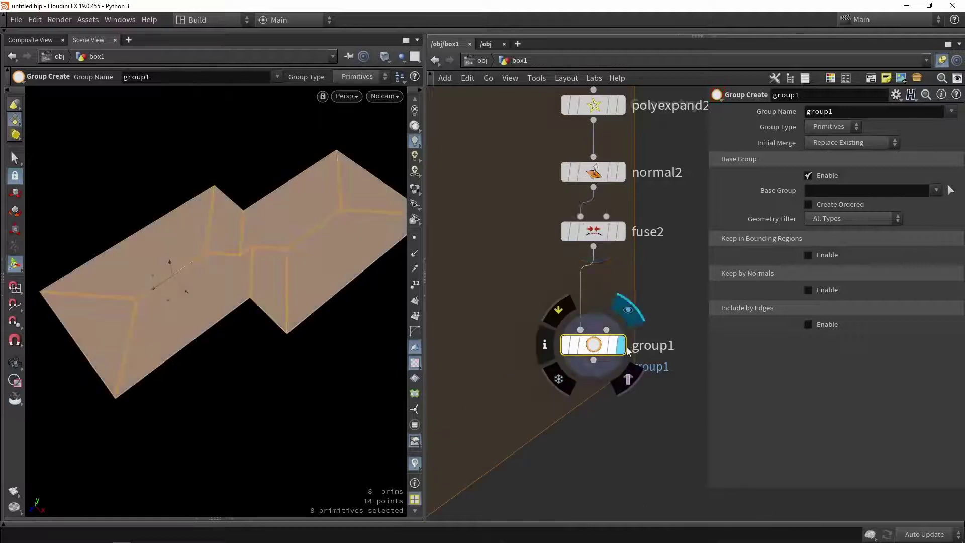
drag(603, 344, 603, 320)
Make the group an edge group named border that has no base group and includes only unshared edges.
click(835, 126)
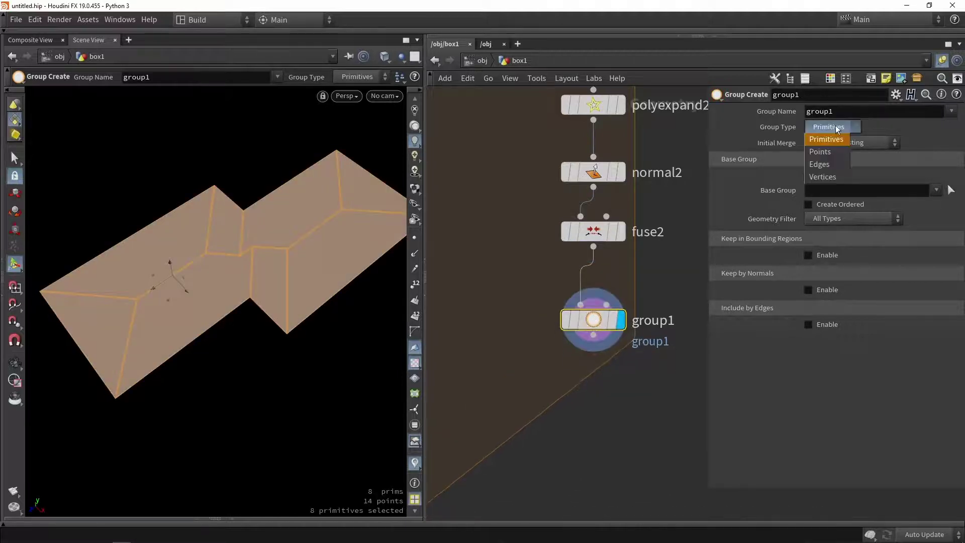
click(822, 165)
click(816, 177)
click(816, 176)
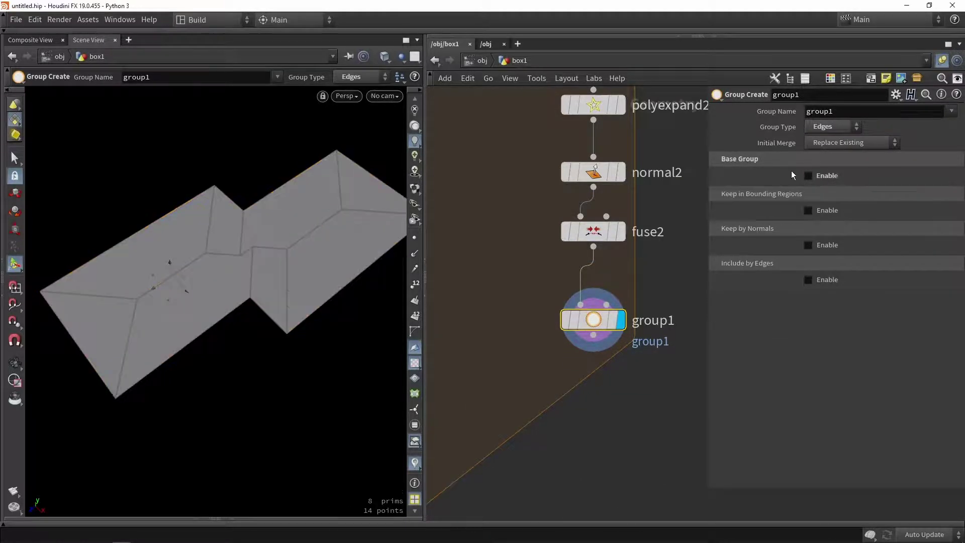
click(824, 279)
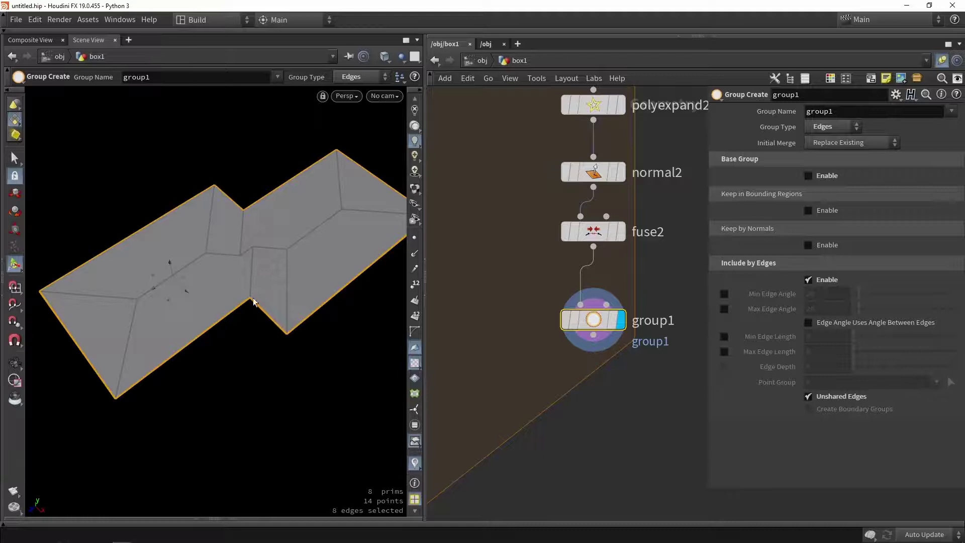
text(border)
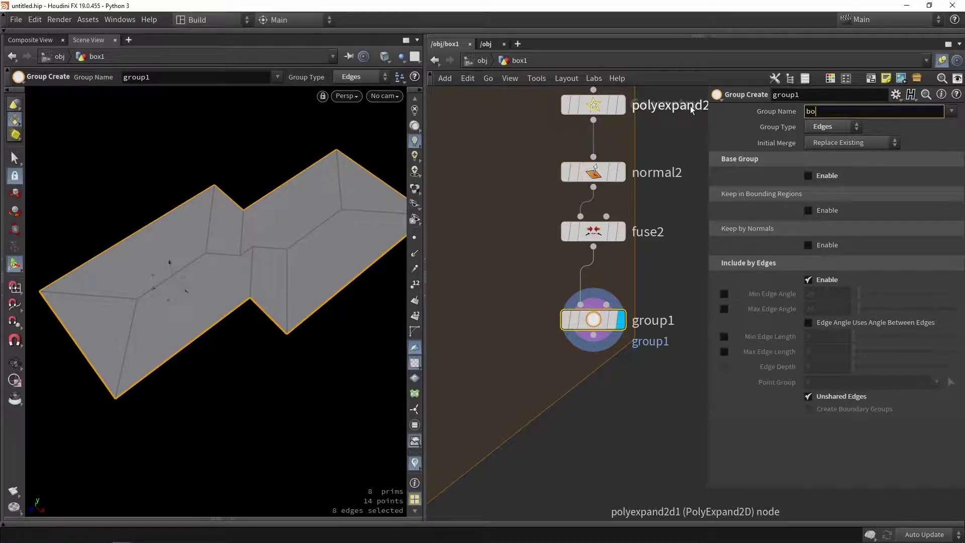
key(Return)
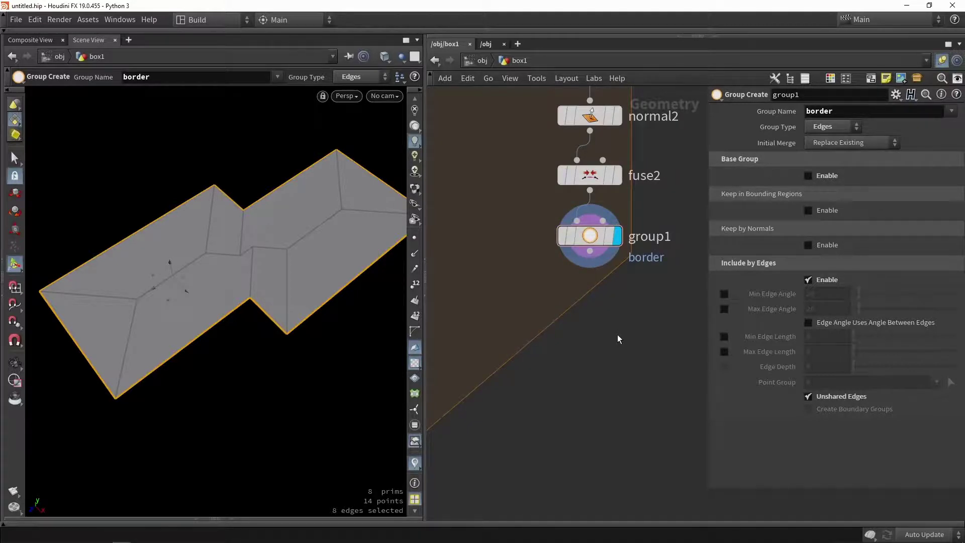
Add a second Group Create node, wire it below the border group node and display its result.
key(Tab)
text(group)
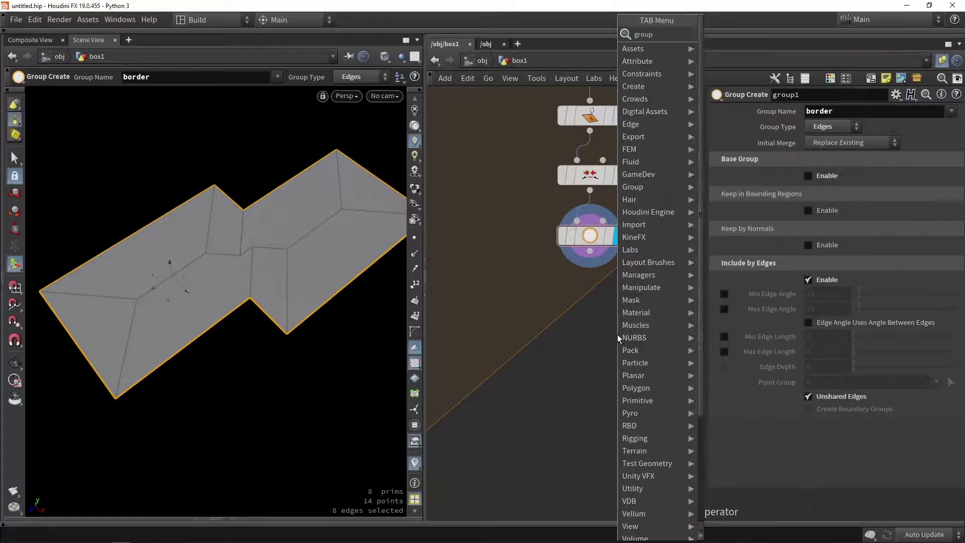
key(Return)
click(617, 334)
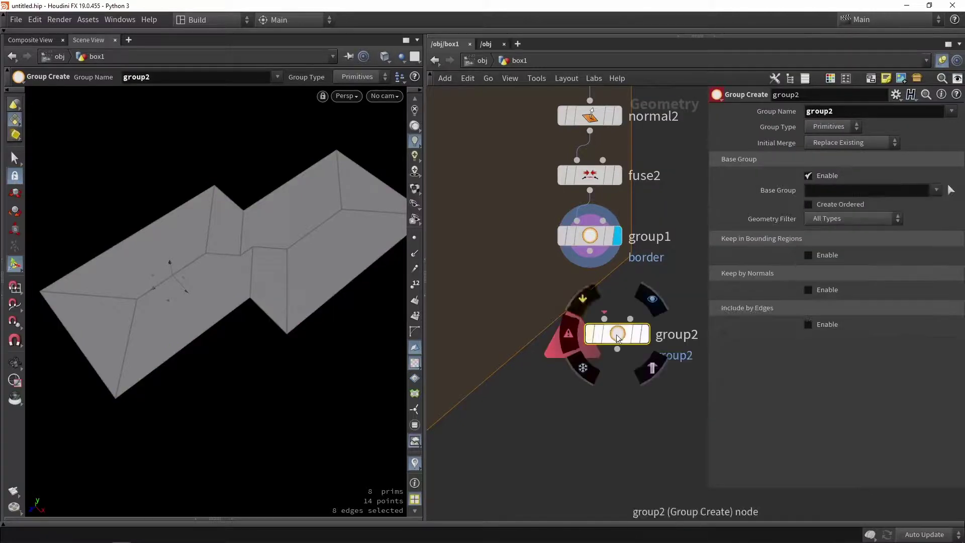
drag(589, 251, 590, 301)
click(644, 334)
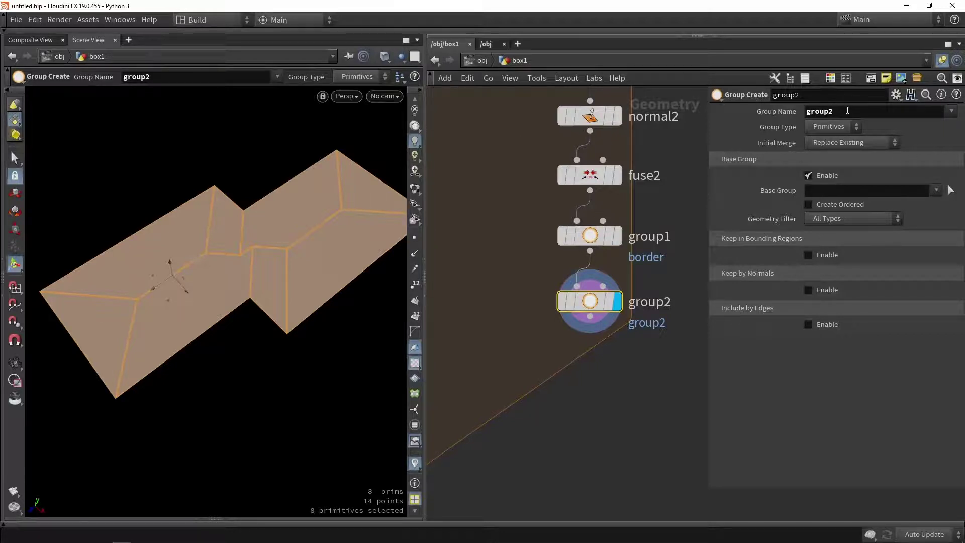
Name the second group seams and set its group type to Edges.
double_click(847, 110)
text(s)
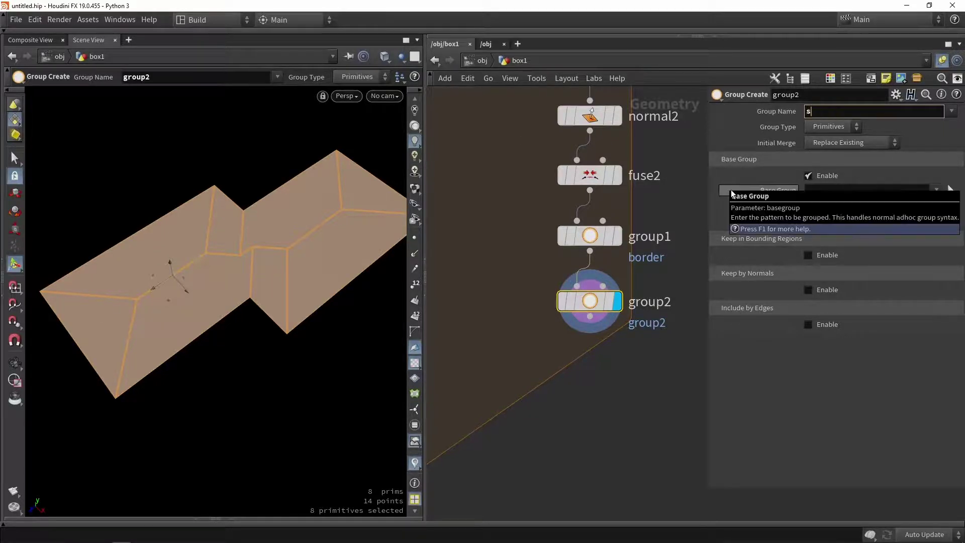
text(eams)
key(Return)
click(834, 128)
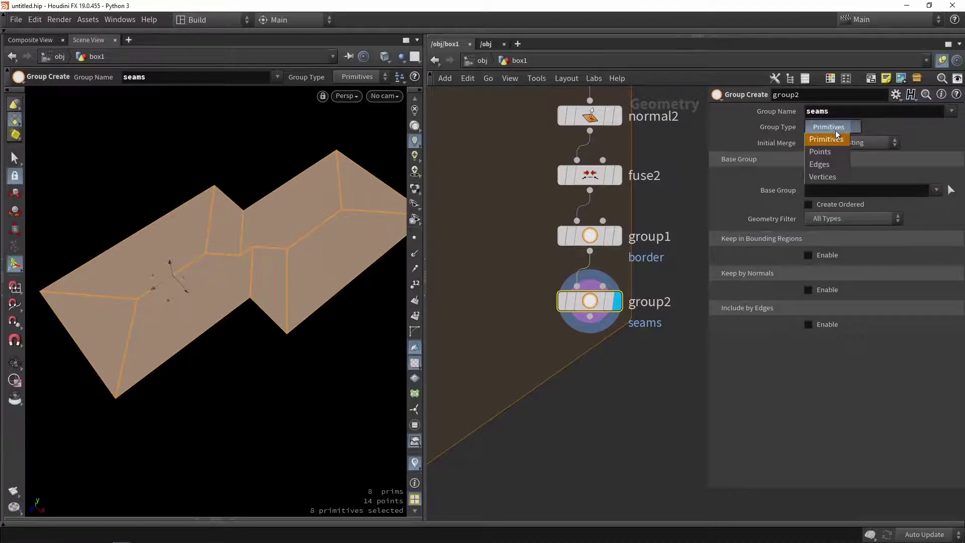
click(830, 162)
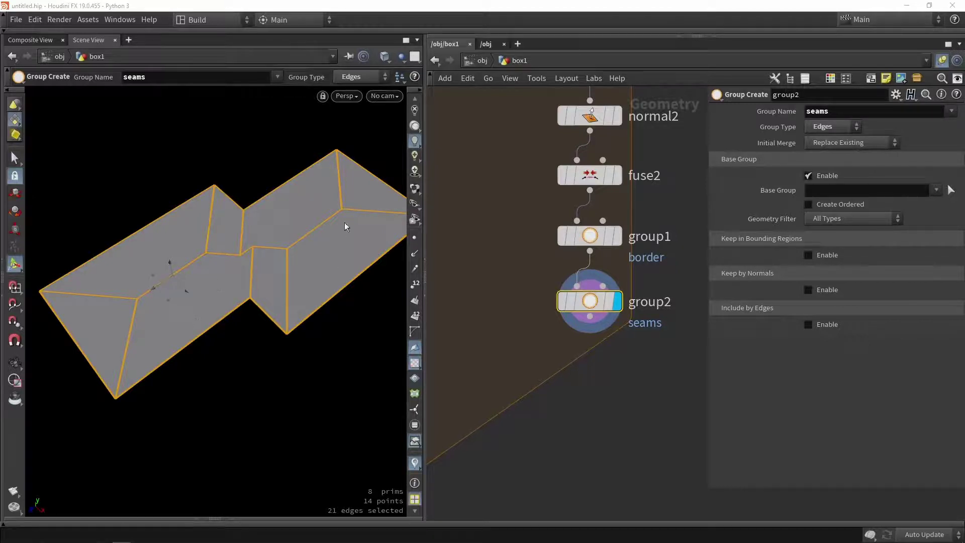
Add a UV Flatten node below the seams group, wire and display it, and inspect its UV layout.
middle_drag(623, 377, 619, 307)
drag(707, 309, 737, 309)
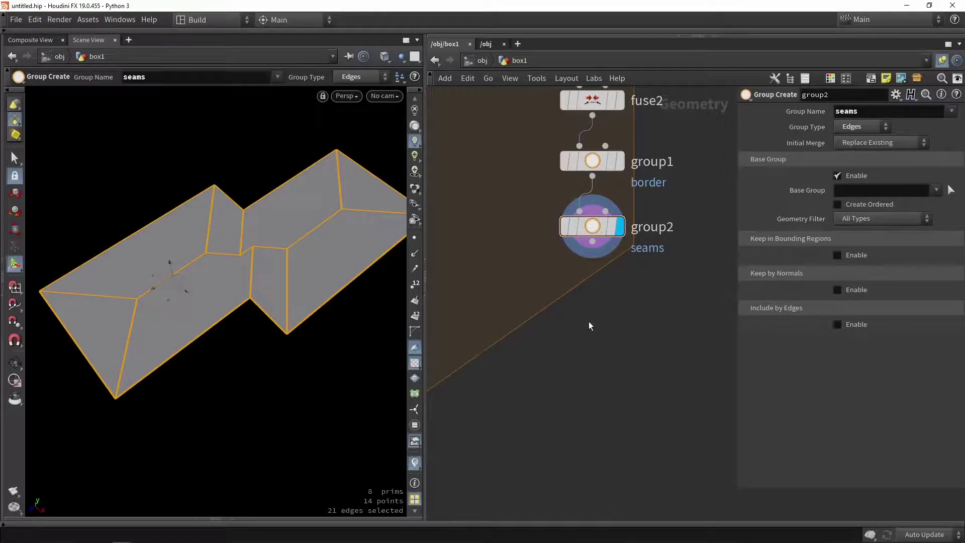
key(Tab)
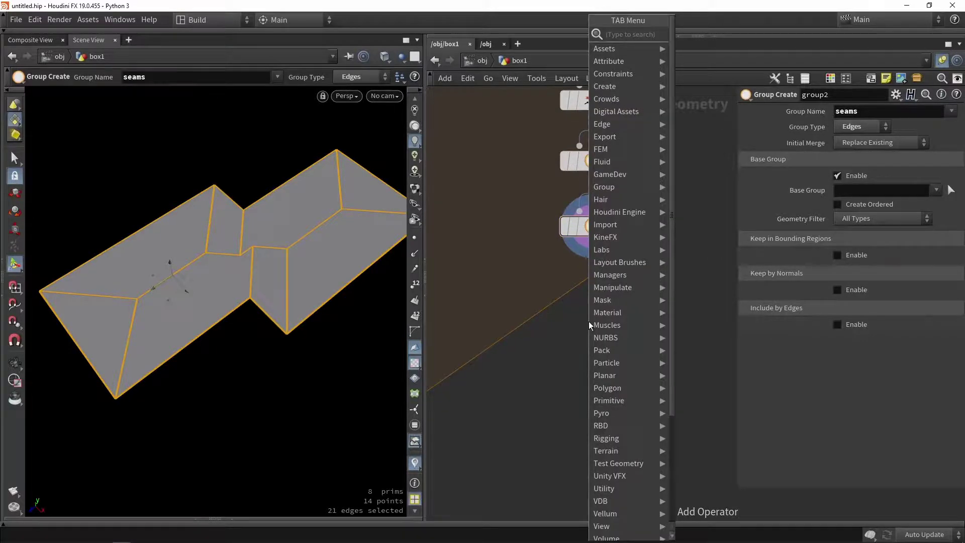
text(uv f)
key(Return)
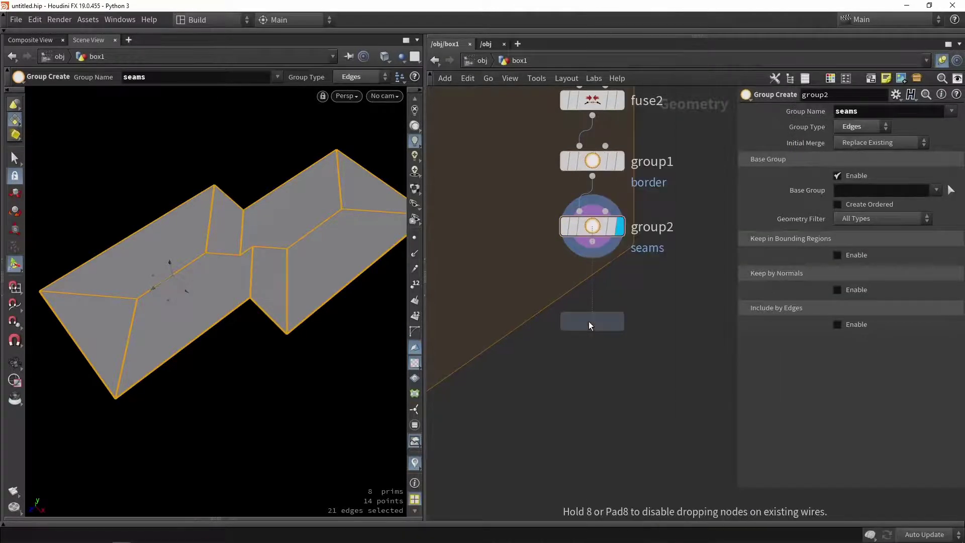
click(648, 330)
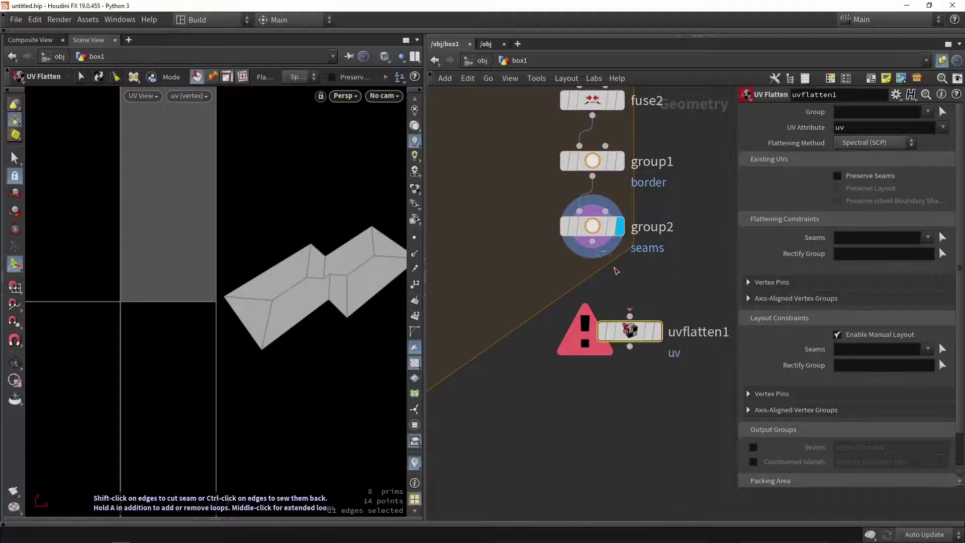
drag(636, 335, 598, 308)
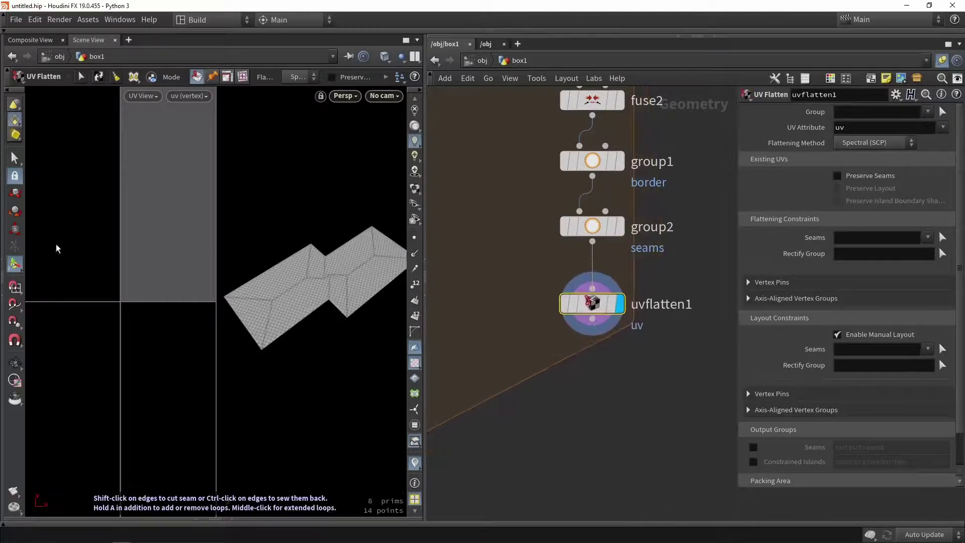
alt+middle_drag(148, 270, 140, 292)
scroll(101, 320, down, 15)
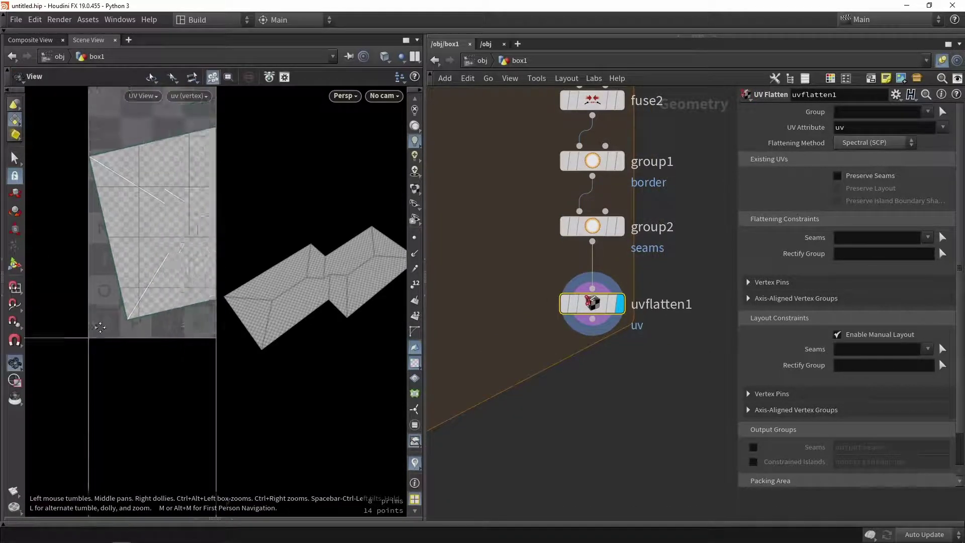
Check the seams edge group, assign it as the UV Flatten node's flattening seams, and disable manual layout.
scroll(111, 319, up, 6)
scroll(119, 309, down, 3)
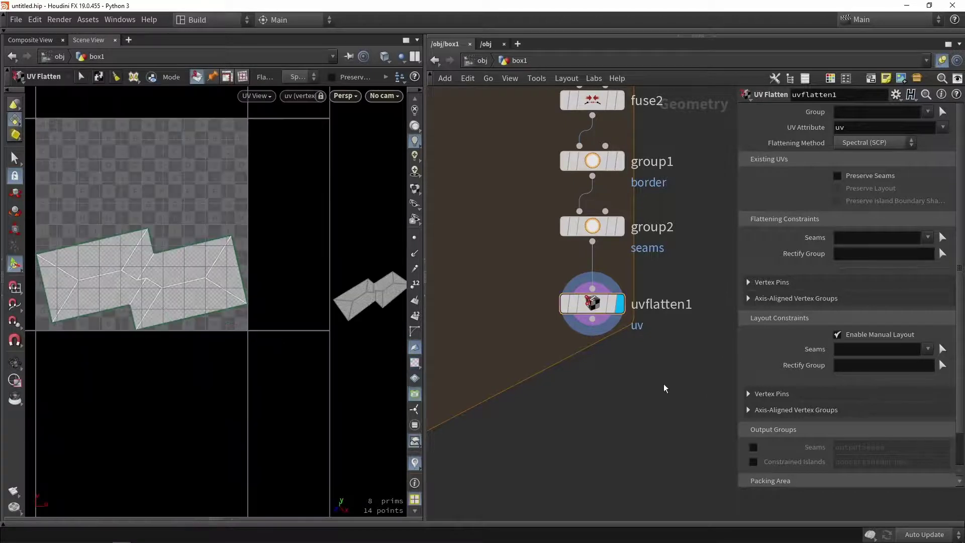
click(598, 227)
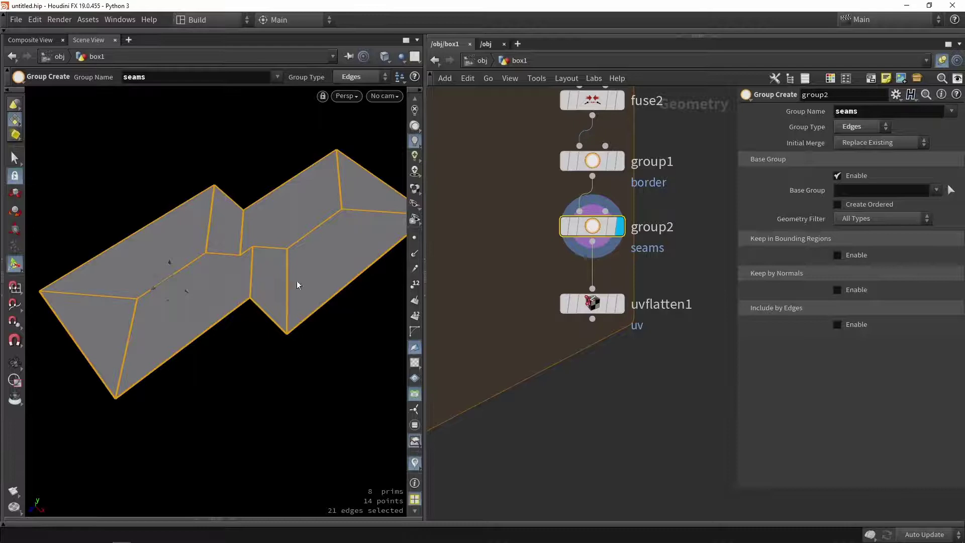
click(619, 303)
click(594, 305)
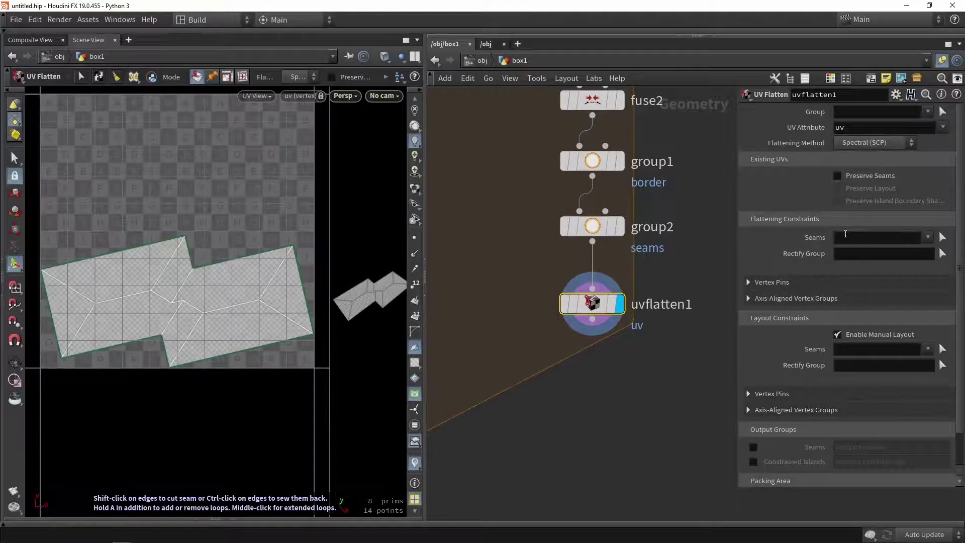
click(927, 237)
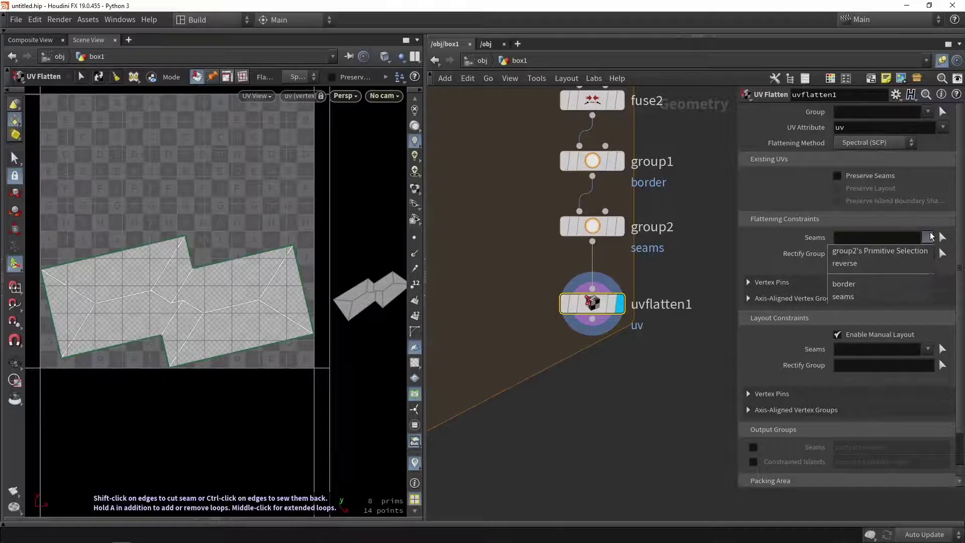
click(873, 297)
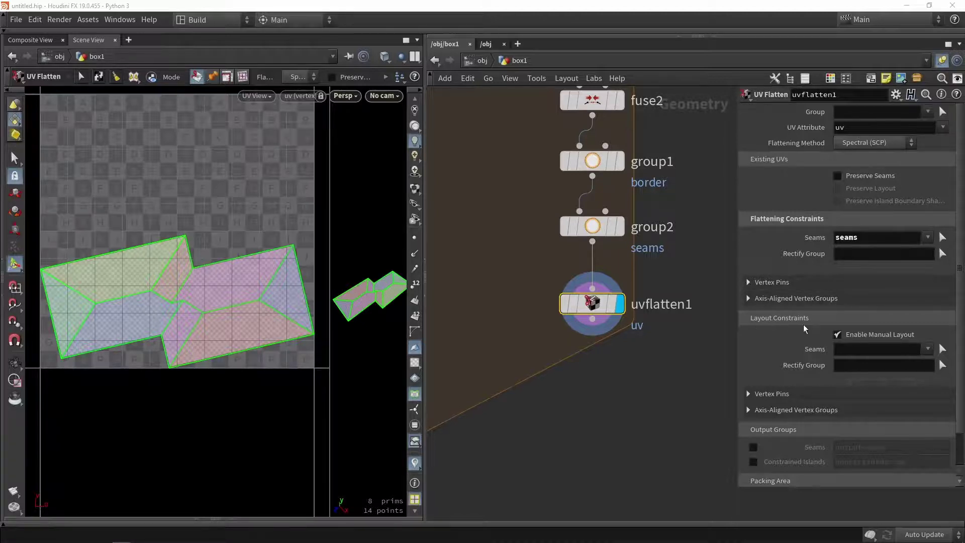
click(837, 335)
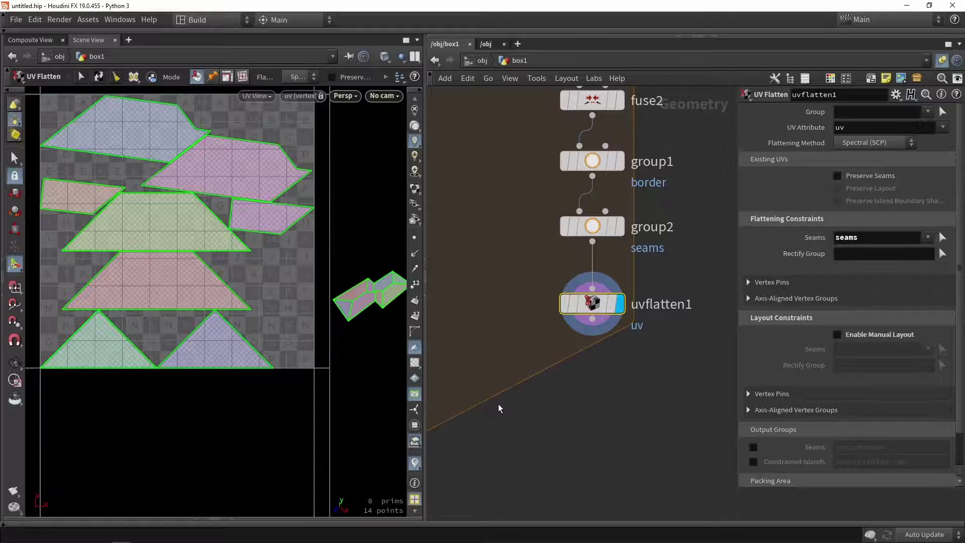
Add one axis-aligned vertex group to UV Flatten, using the two end vertices of one long outer roof edge.
key(ctrl+v)
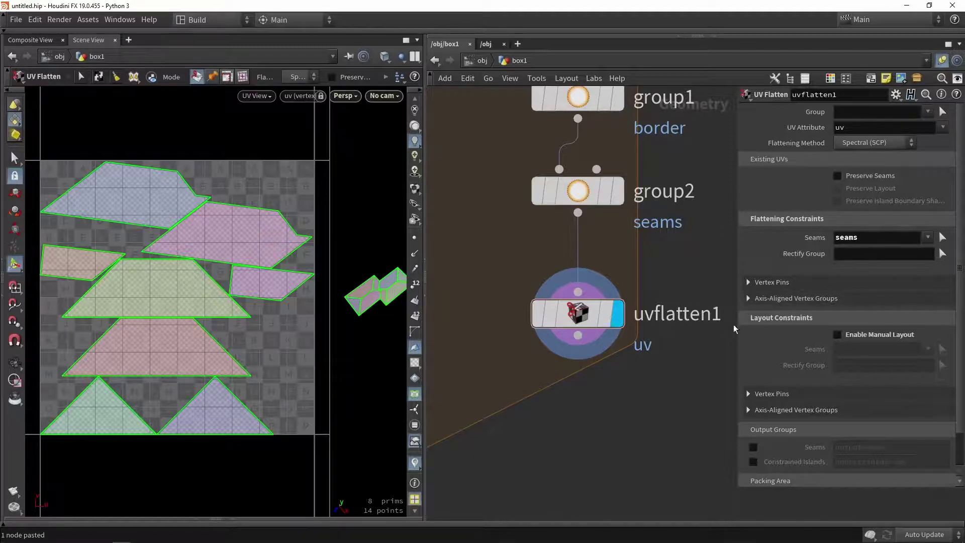
click(749, 299)
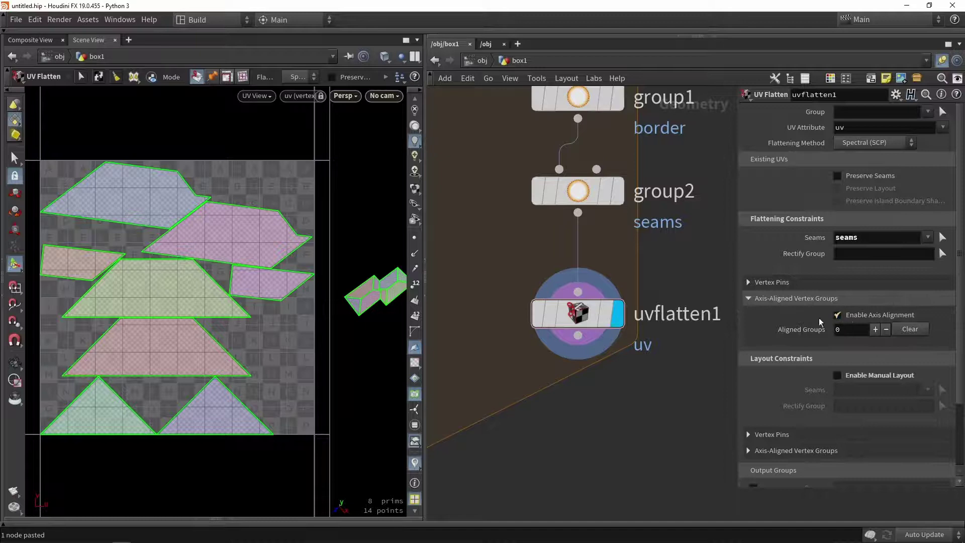
click(875, 329)
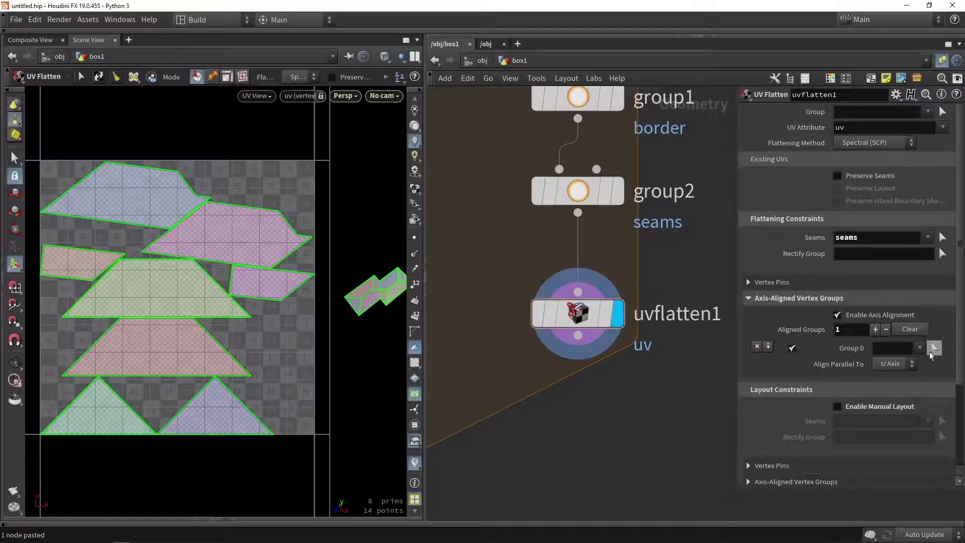
click(933, 348)
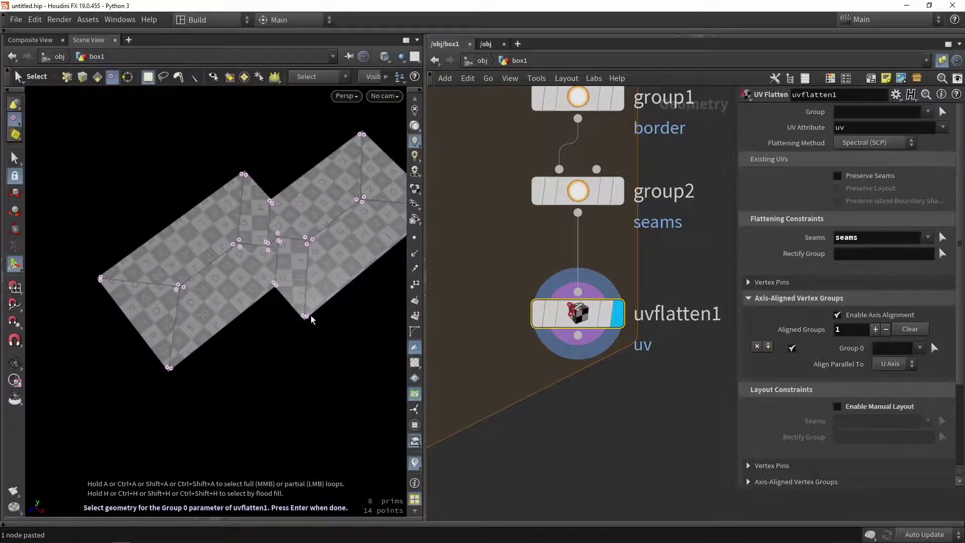
alt+middle_drag(312, 316, 239, 343)
click(231, 344)
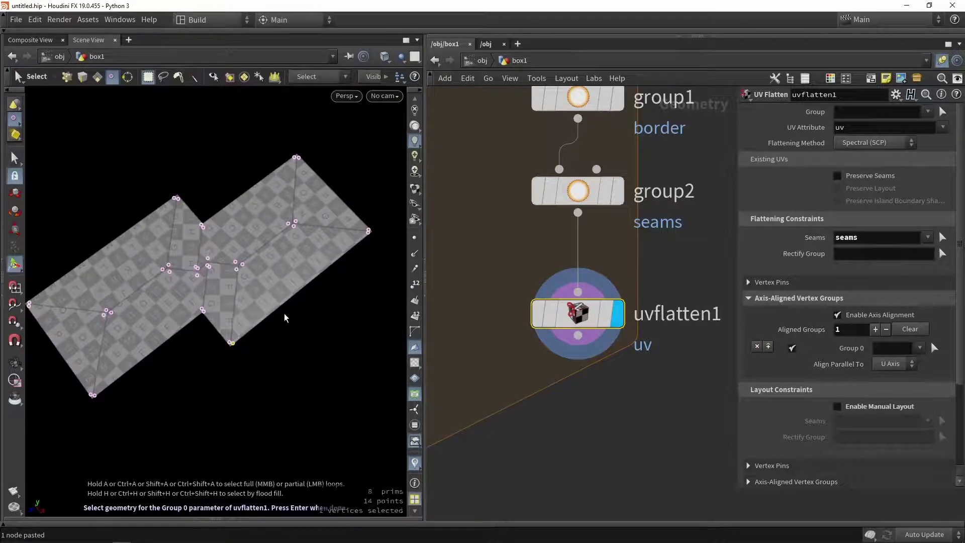
shift+click(369, 232)
key(Return)
Switch axis alignment off and on to compare the UV islands, and clear the picked aligned group.
click(840, 316)
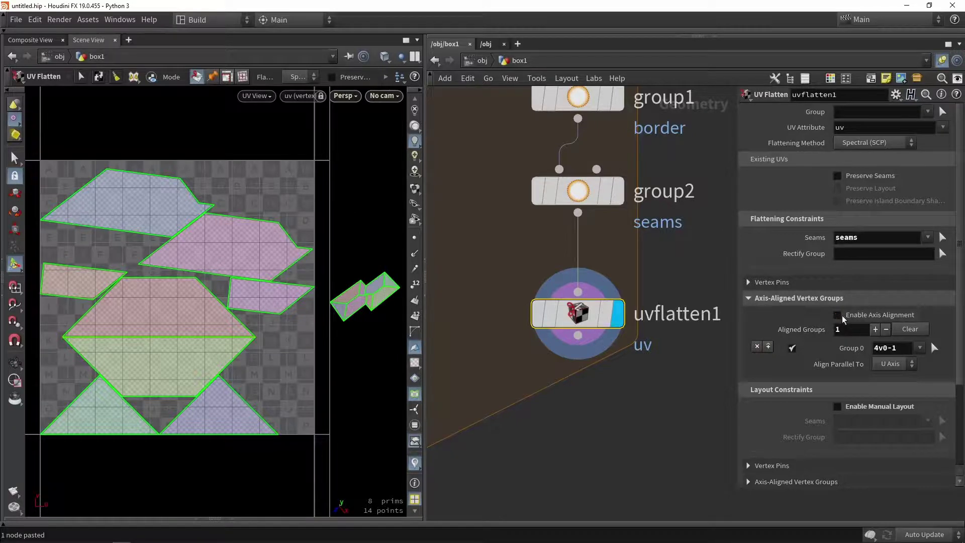
click(842, 316)
click(842, 316)
click(841, 316)
click(842, 315)
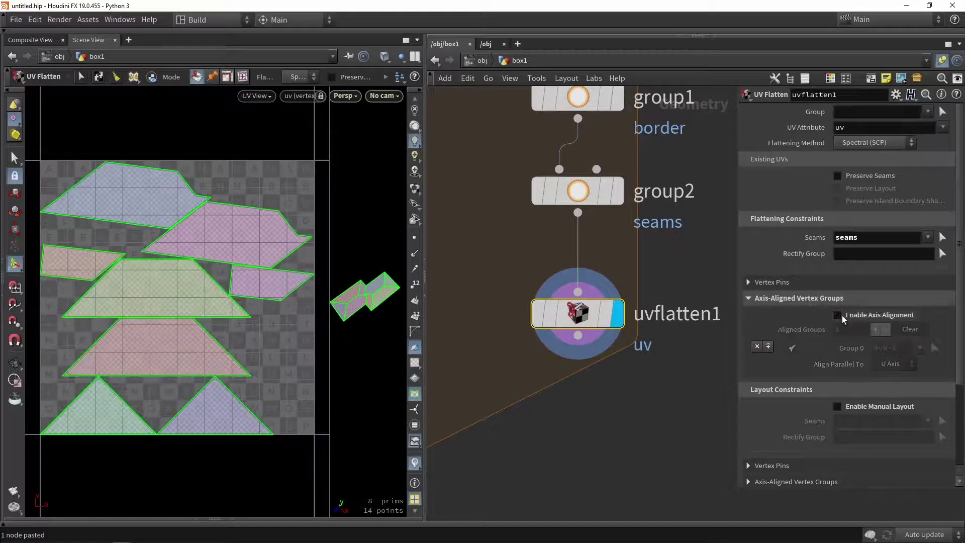
click(842, 316)
click(842, 316)
click(842, 316)
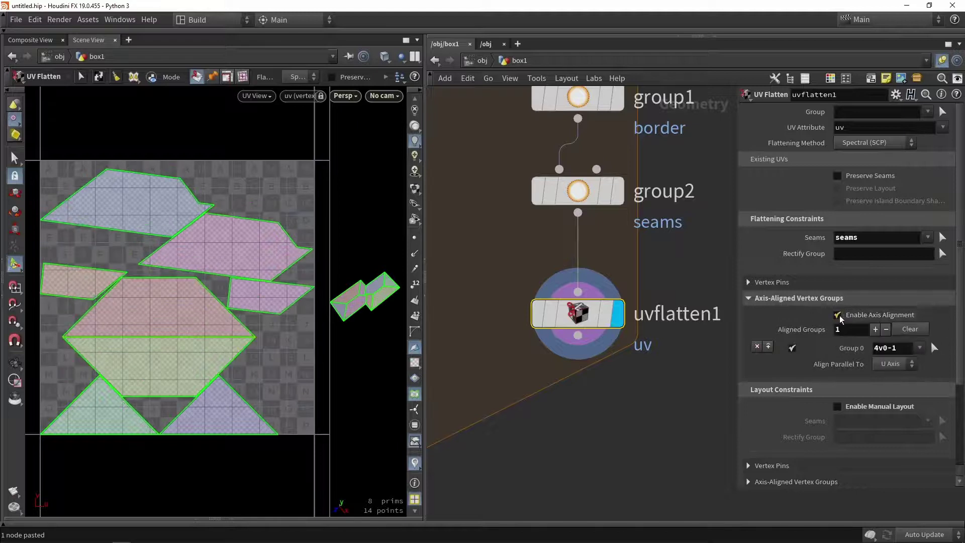
click(910, 329)
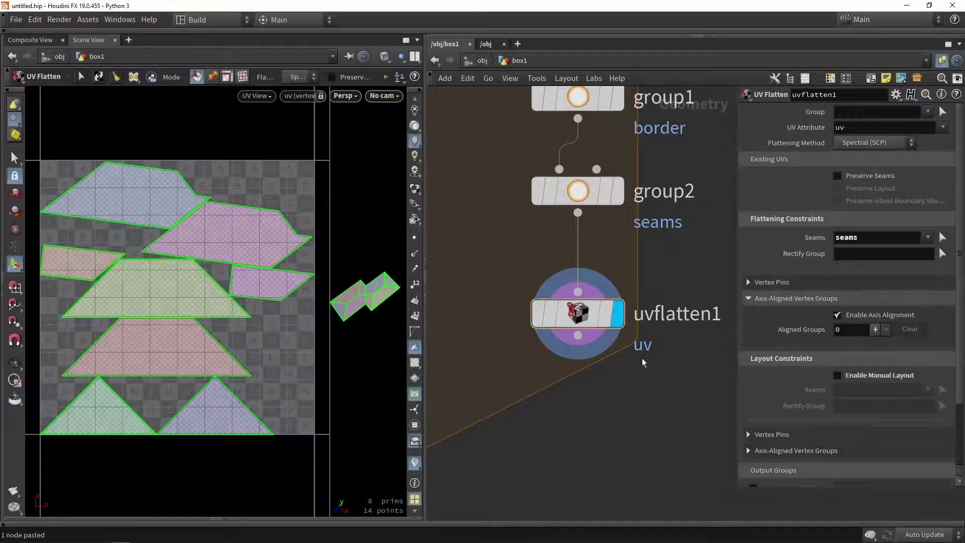
Move the UV Flatten node further down to make room, and select and display the border group node.
scroll(660, 260, down, 3)
drag(618, 290, 618, 337)
scroll(640, 159, up, 2)
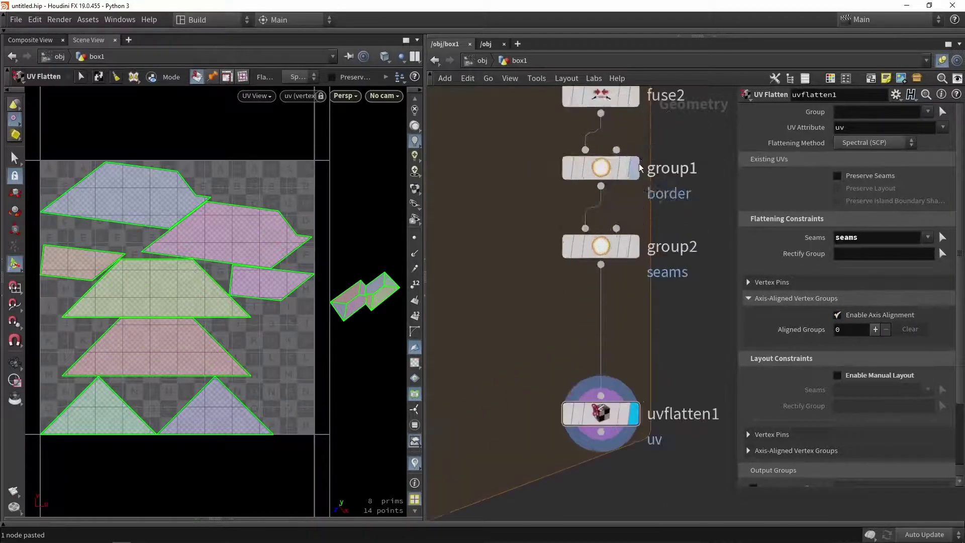
click(635, 167)
click(607, 171)
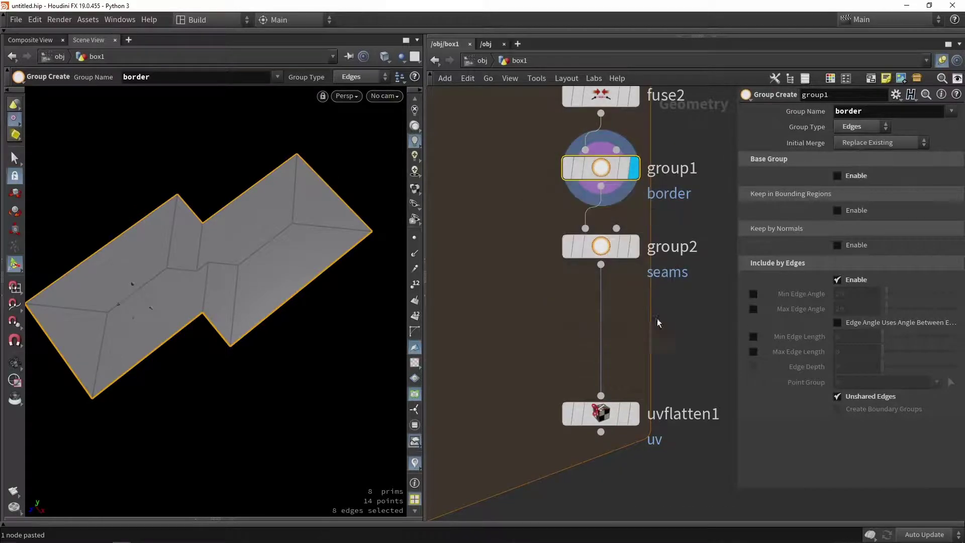
Insert a Group Promote node between the border and seams group nodes and display its result.
click(678, 339)
key(Tab)
text(promo)
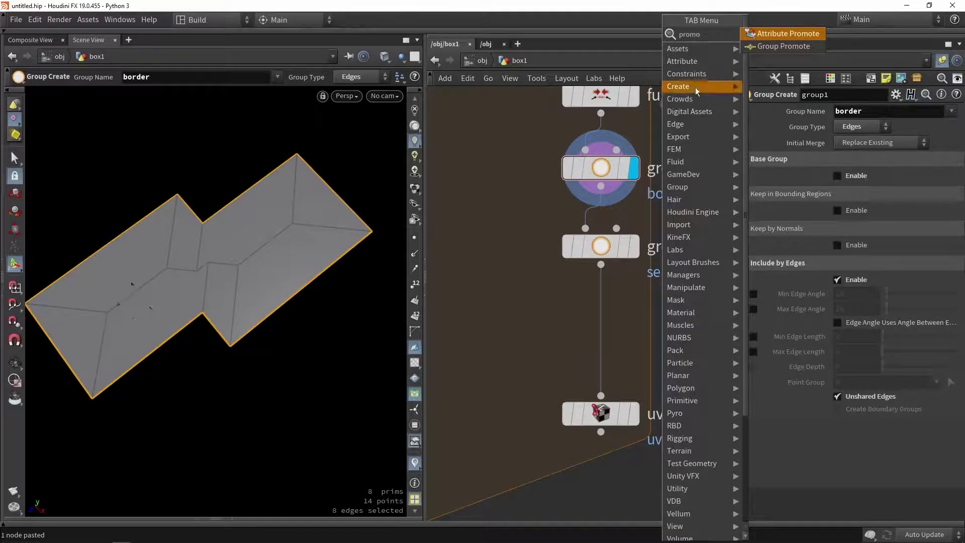
click(776, 49)
click(583, 204)
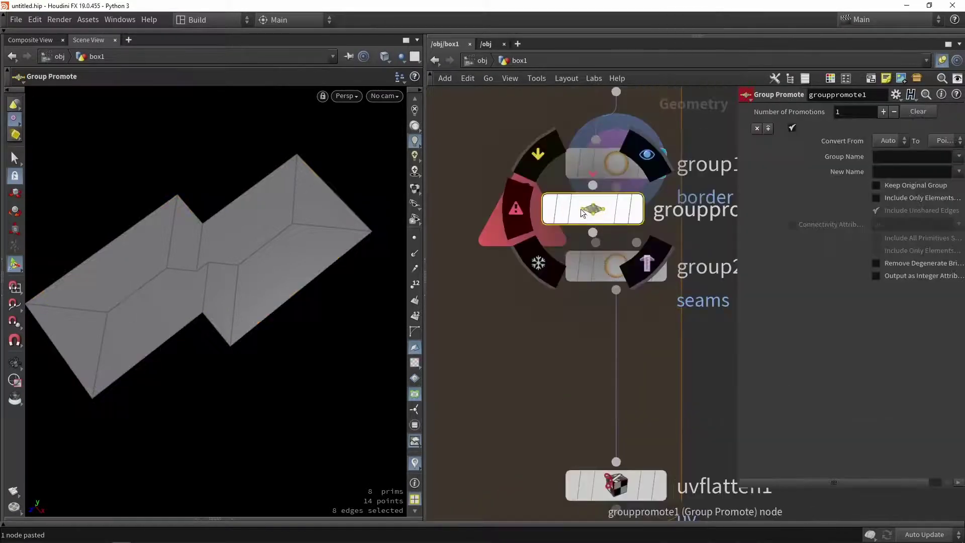
scroll(593, 226, up, 2)
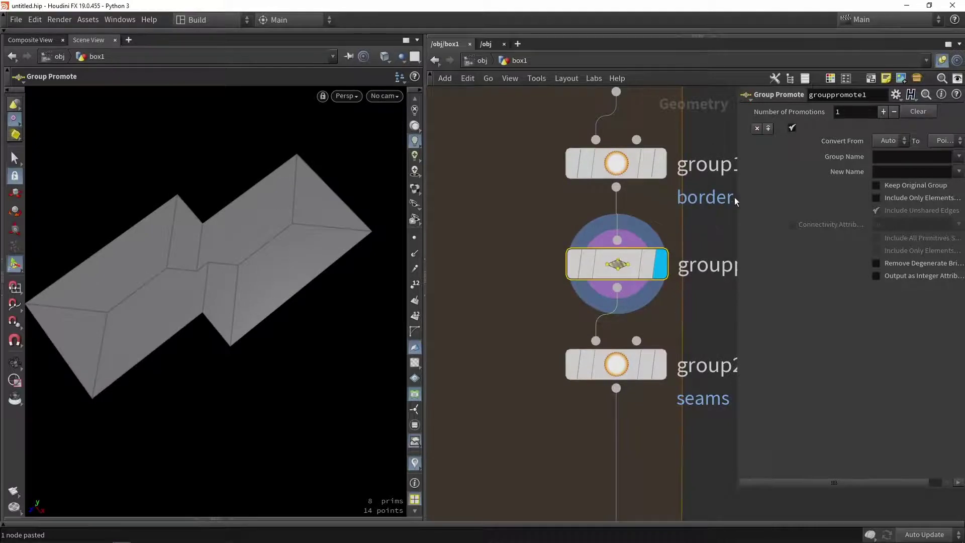
Set the Group Promote node to convert the border group to Vertices.
drag(738, 199, 589, 212)
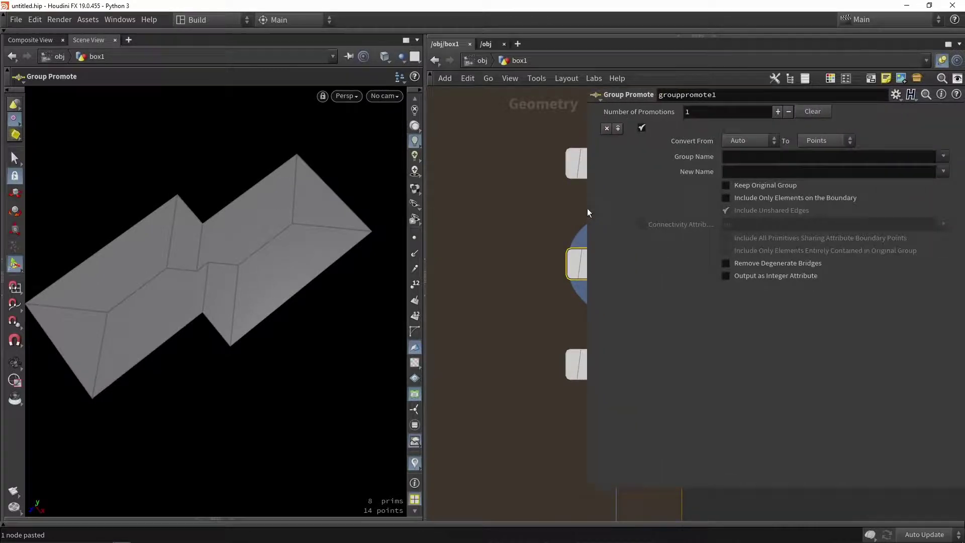
click(814, 142)
click(830, 194)
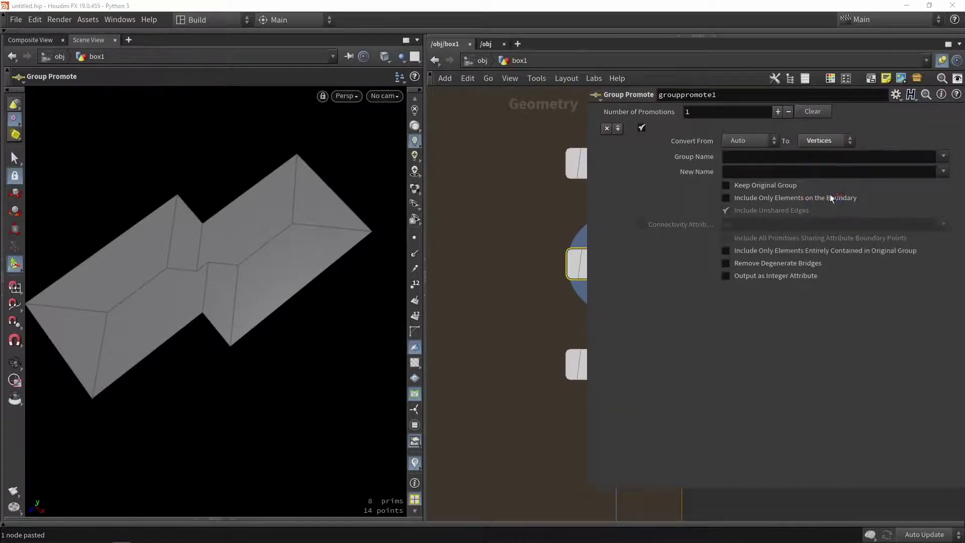
click(943, 156)
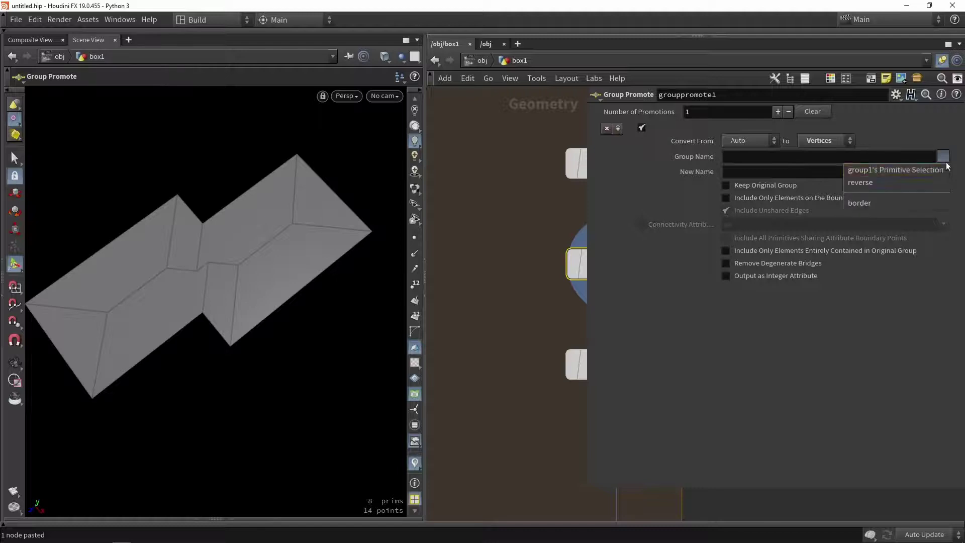
click(892, 203)
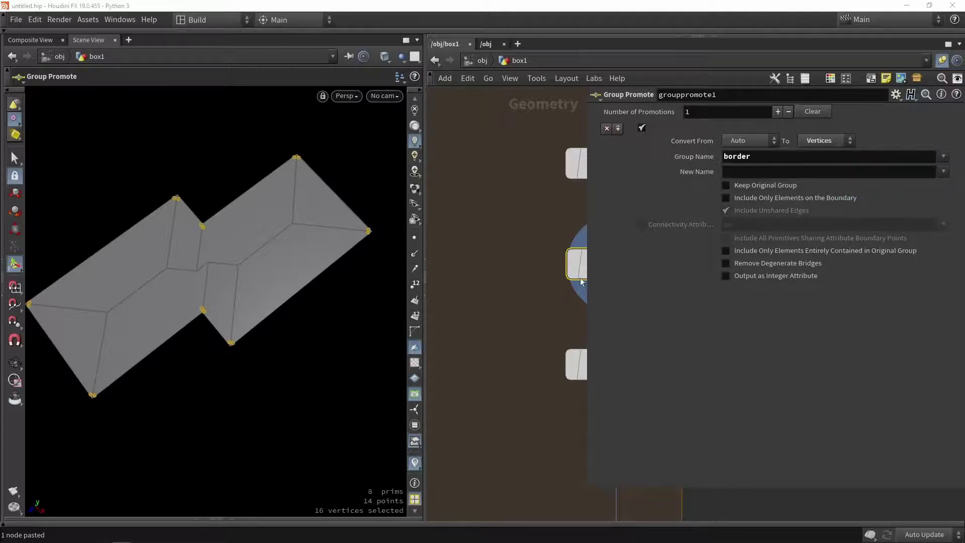
Keep the original group in the promotion, and try including only elements on the boundary.
scroll(450, 327, down, 3)
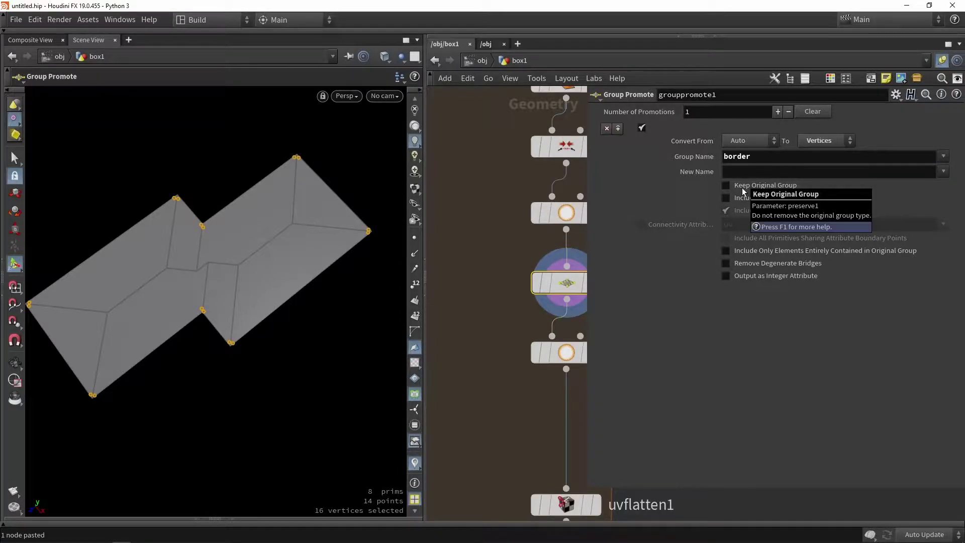
click(742, 186)
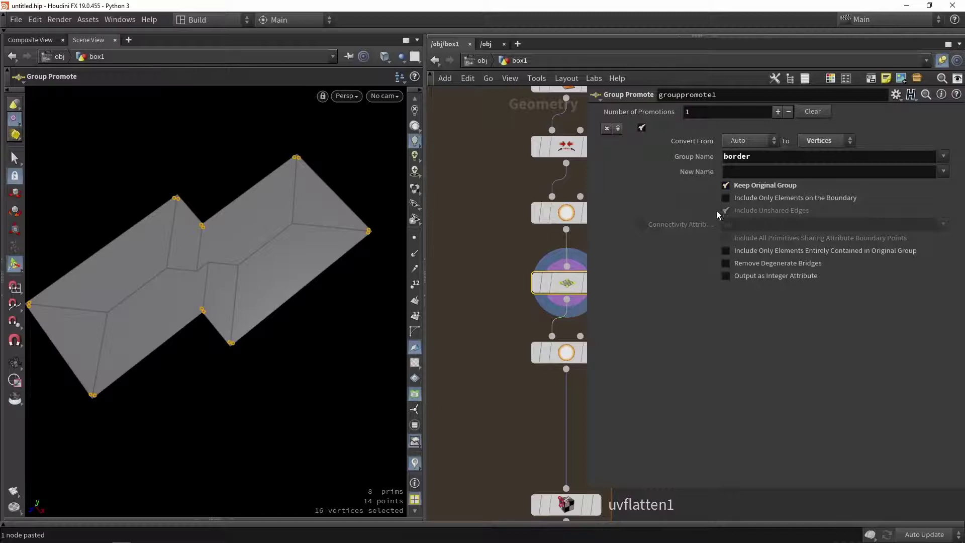
click(744, 199)
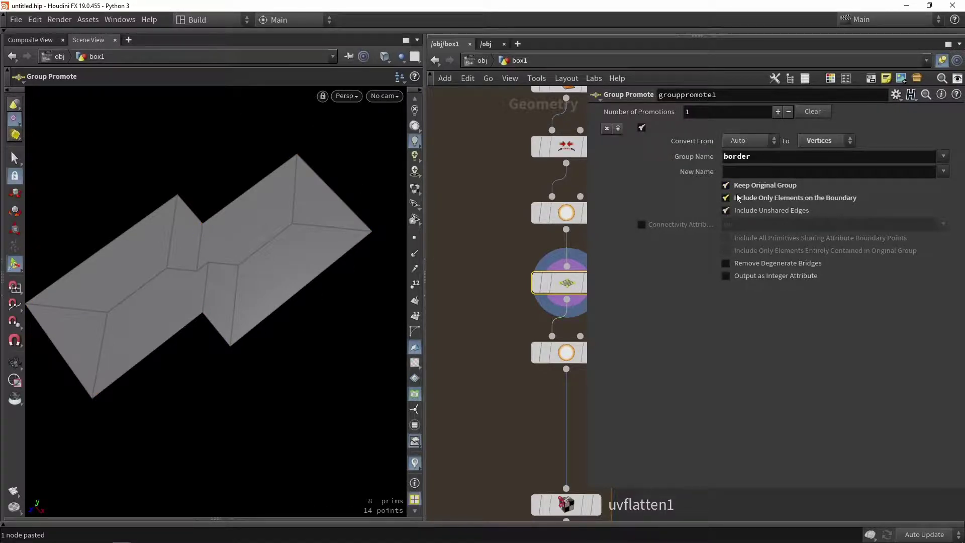
click(752, 197)
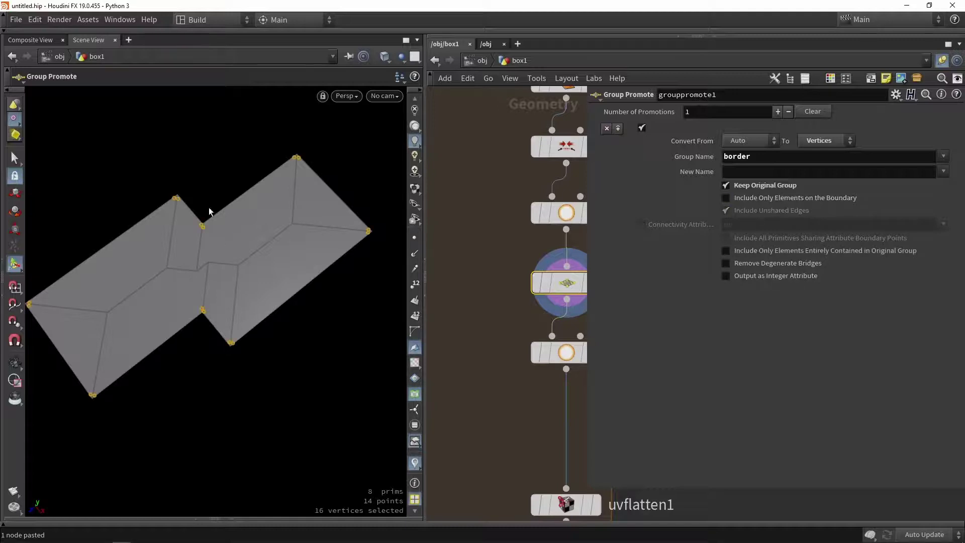
Display the UV Flatten node again and move it closer beneath the seams group node.
drag(586, 398, 737, 382)
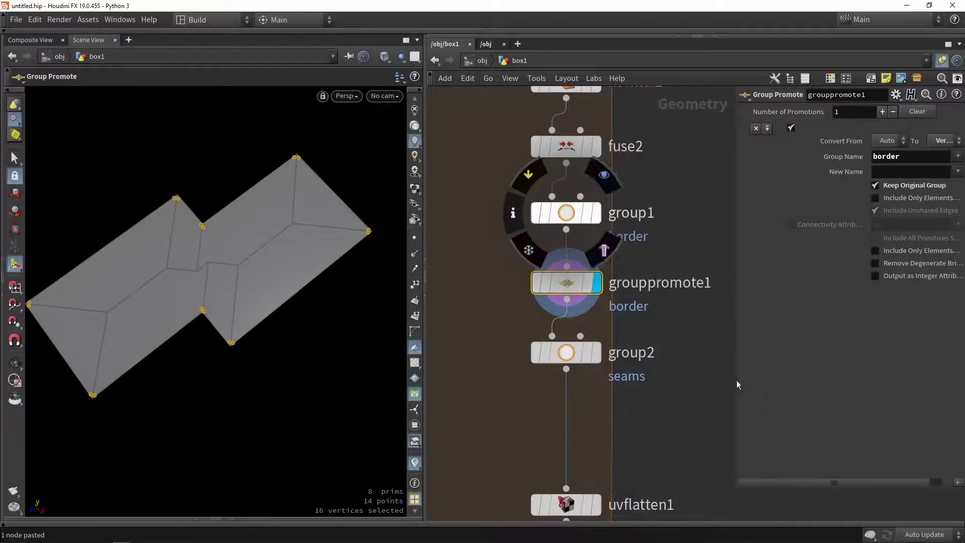
middle_drag(660, 420, 652, 308)
click(586, 391)
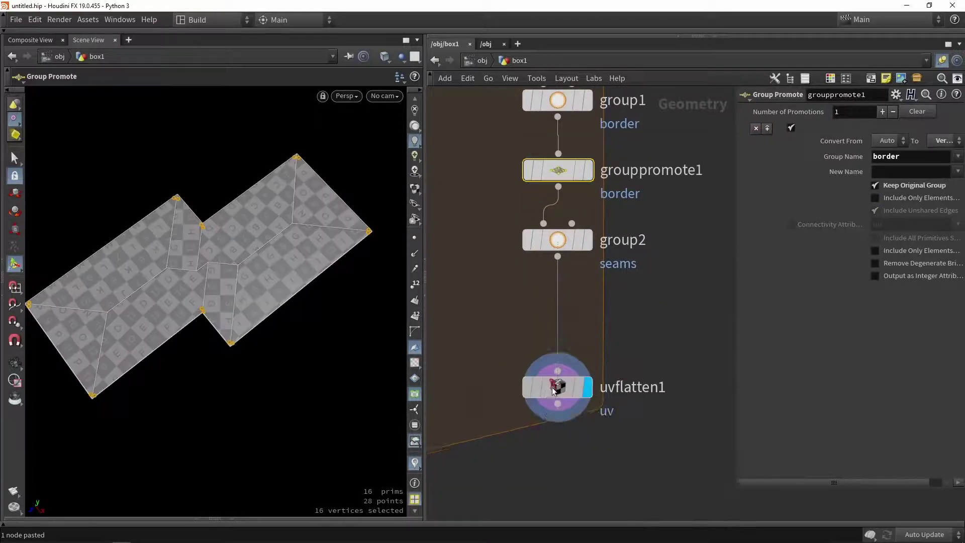
drag(552, 387, 547, 318)
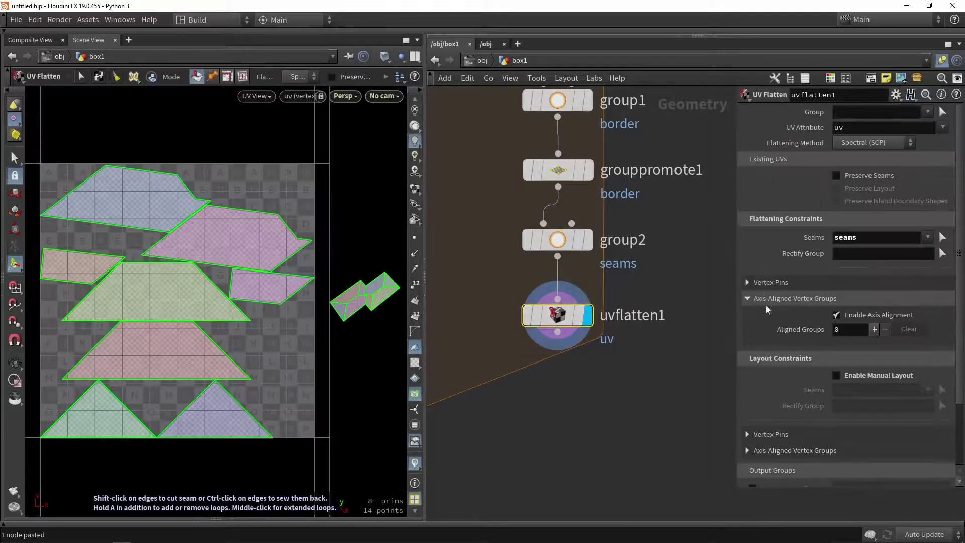
Add one axis-aligned vertex group to UV Flatten's flattening constraints and assign it the border group.
drag(735, 281, 623, 282)
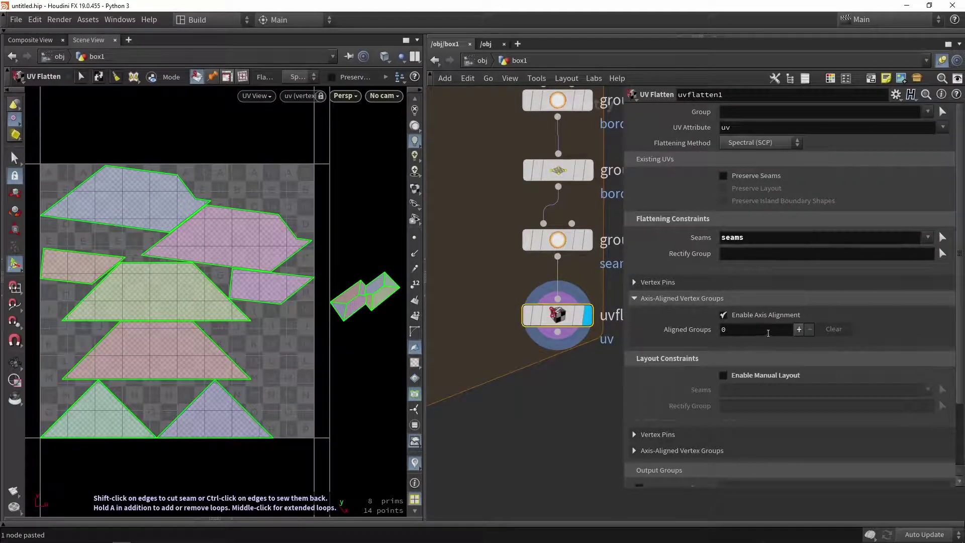
click(799, 329)
scroll(781, 337, down, 2)
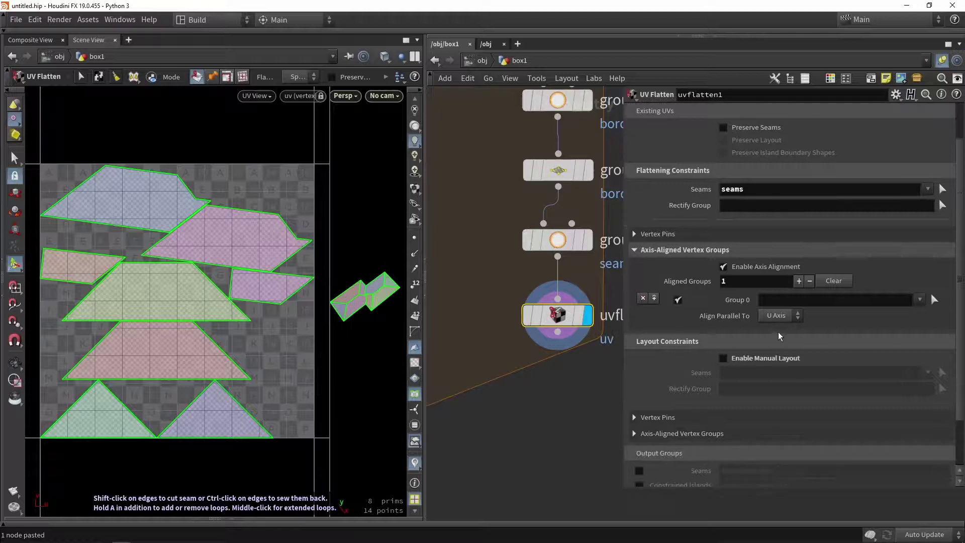
click(916, 300)
click(924, 315)
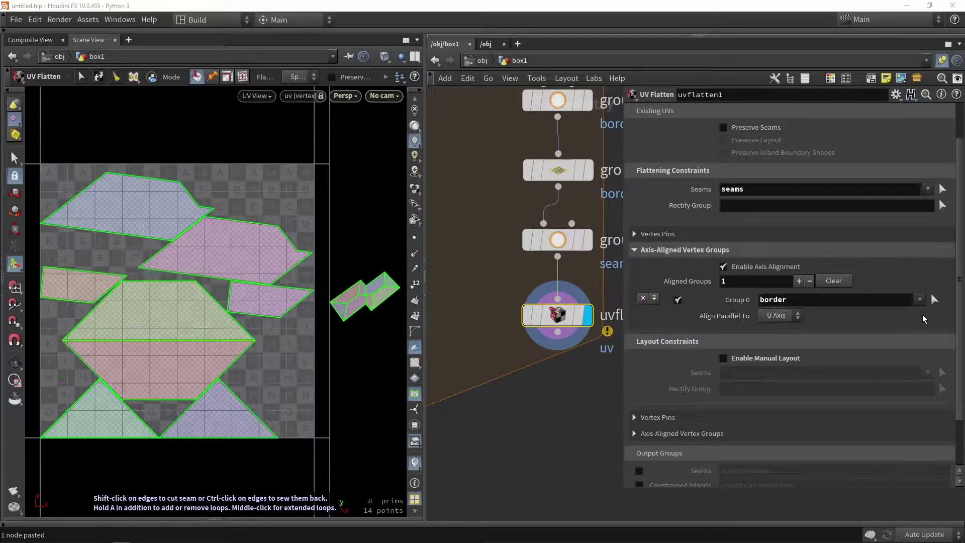
Compare the roof's UV layout with UV Flatten's axis alignment off and on, leaving the alignment enabled.
click(731, 268)
click(732, 271)
click(732, 270)
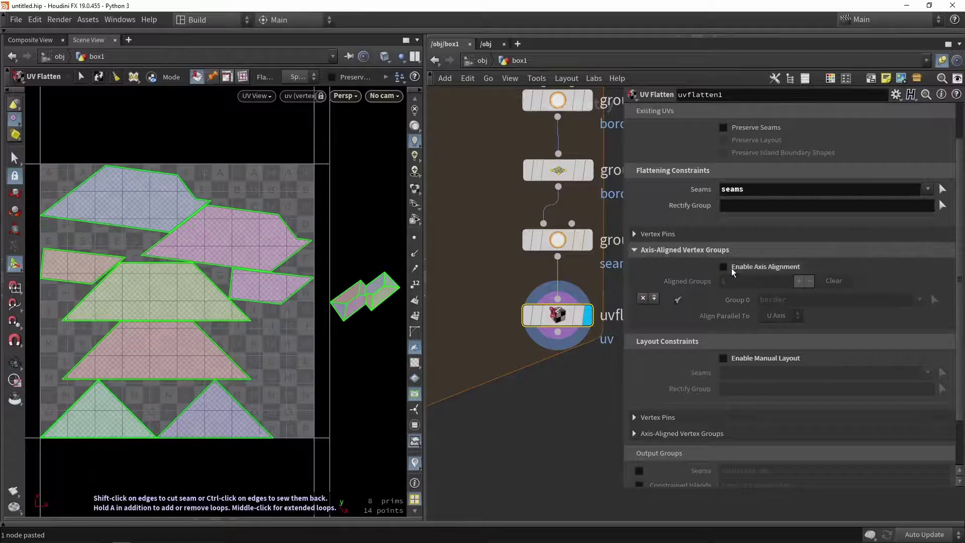
click(732, 269)
click(732, 269)
click(731, 269)
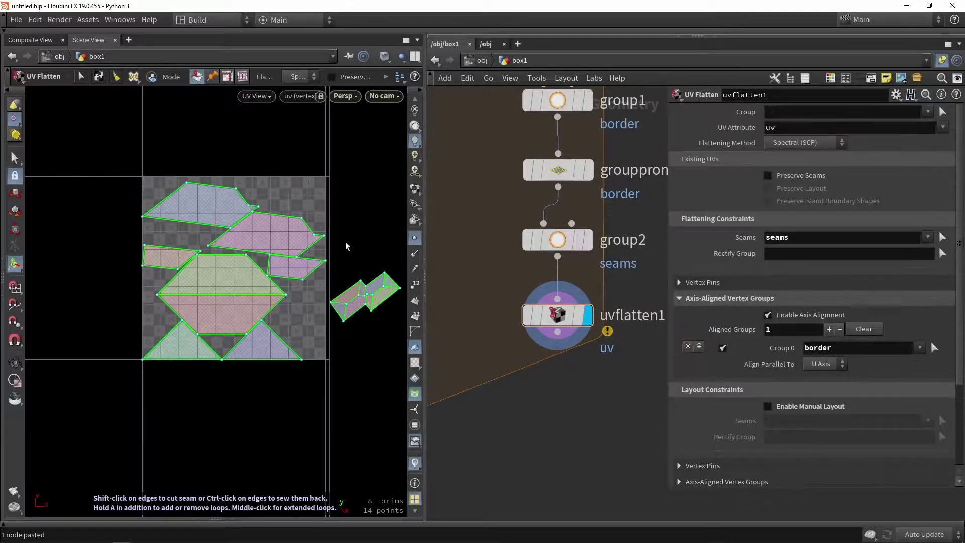
mouse_move(556, 316)
click(508, 315)
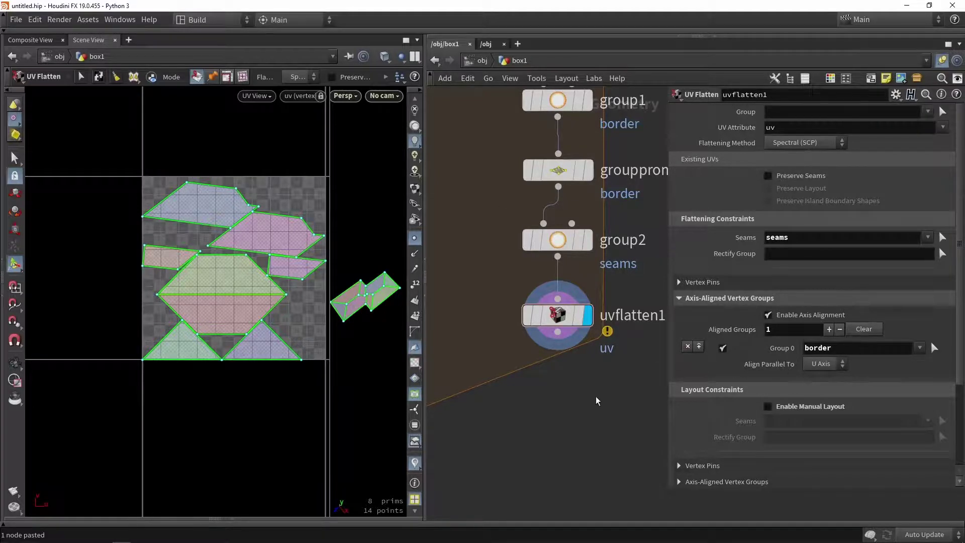
Add a PolyBevel node below UV Flatten, connect the flattened roof to its first input, and display it.
scroll(597, 401, down, 2)
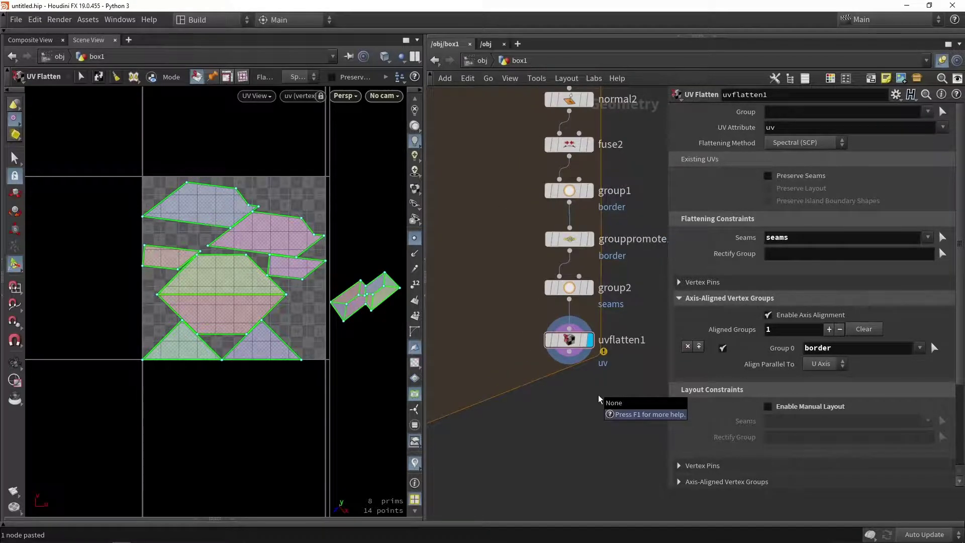
scroll(602, 399, down, 6)
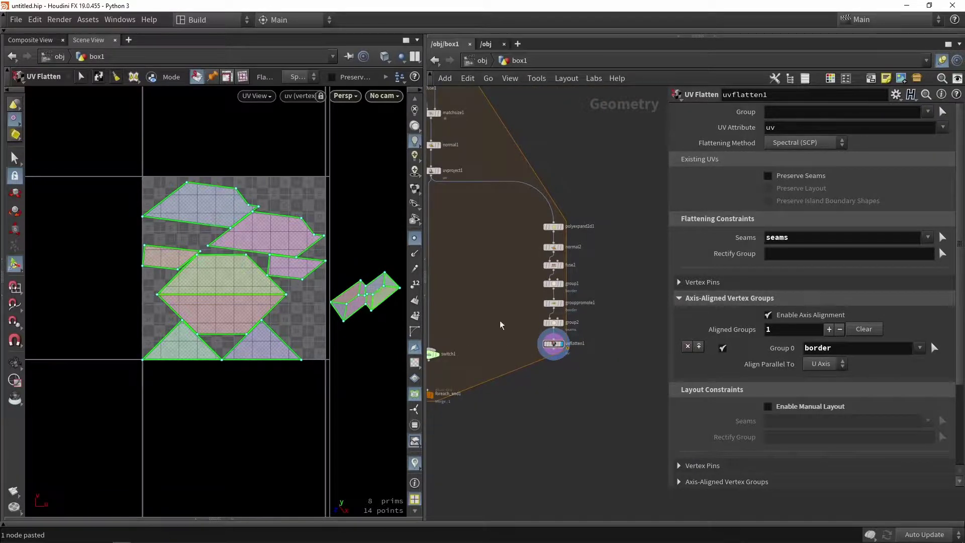
scroll(552, 376, up, 3)
key(Tab)
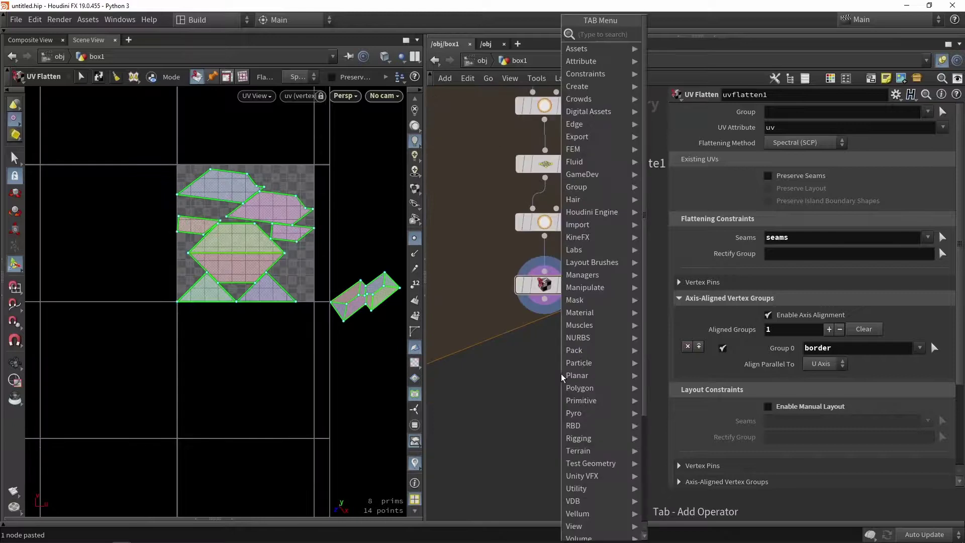
text(beve)
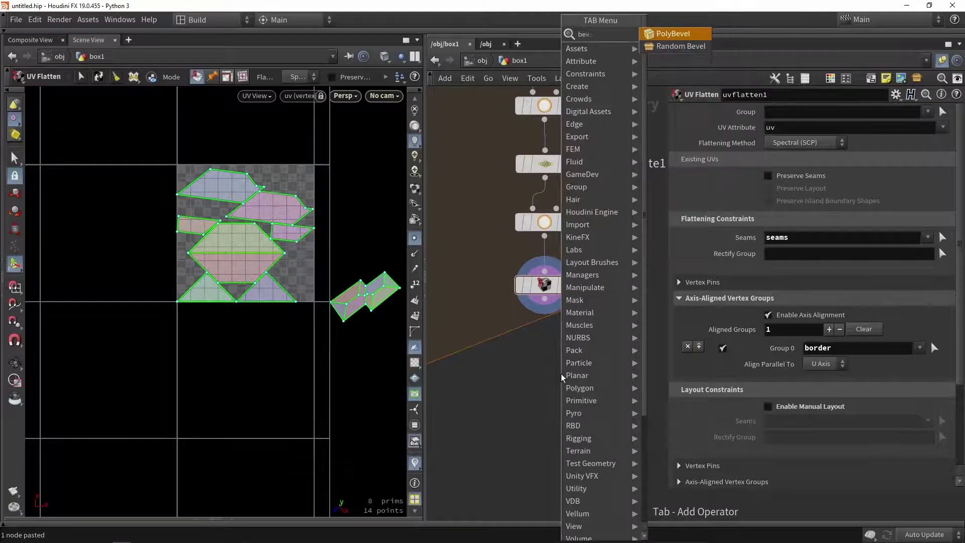
key(Return)
click(545, 371)
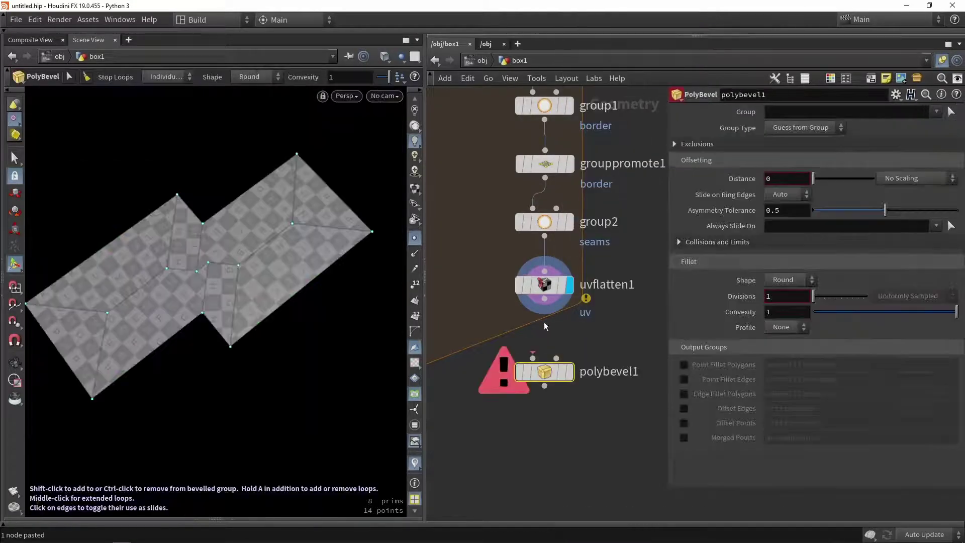
drag(544, 298, 533, 358)
key(r)
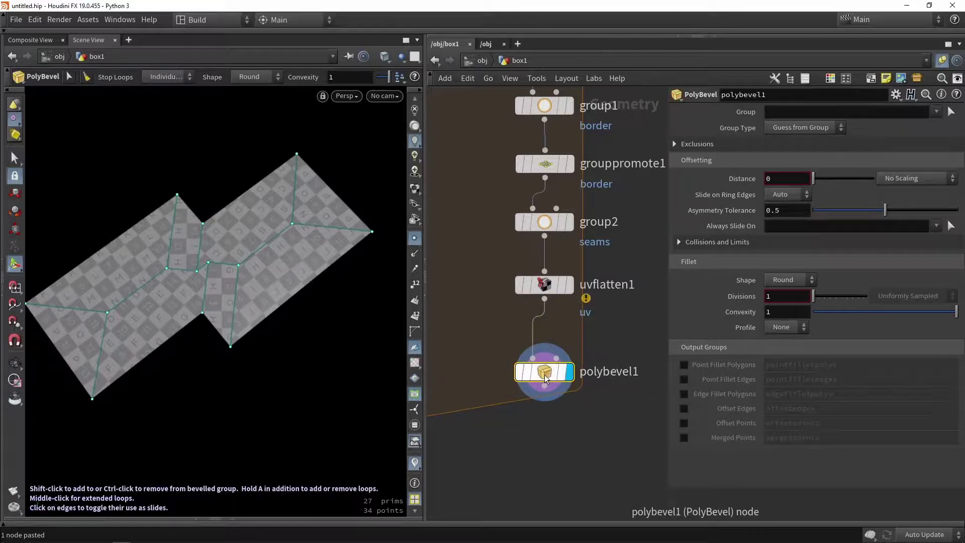
Bevel the roof edges with a distance of about 0.195 and 2 divisions.
alt+drag(175, 302, 120, 302)
scroll(102, 294, up, 5)
drag(192, 279, 295, 244)
scroll(197, 277, up, 1)
alt+middle_drag(295, 243, 219, 306)
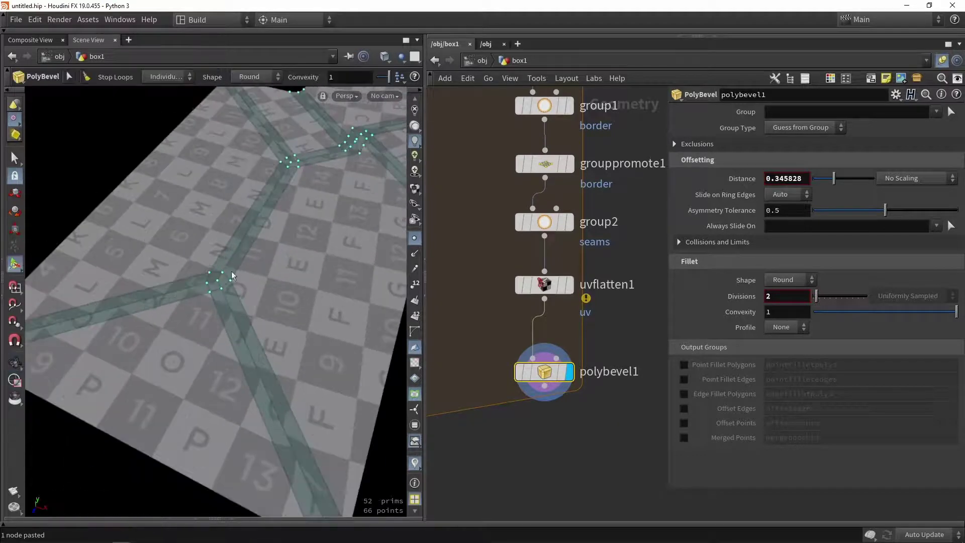
drag(244, 269, 242, 268)
alt+drag(242, 269, 183, 306)
alt+scroll(183, 306, up, 3)
alt+right_drag(183, 306, 190, 280)
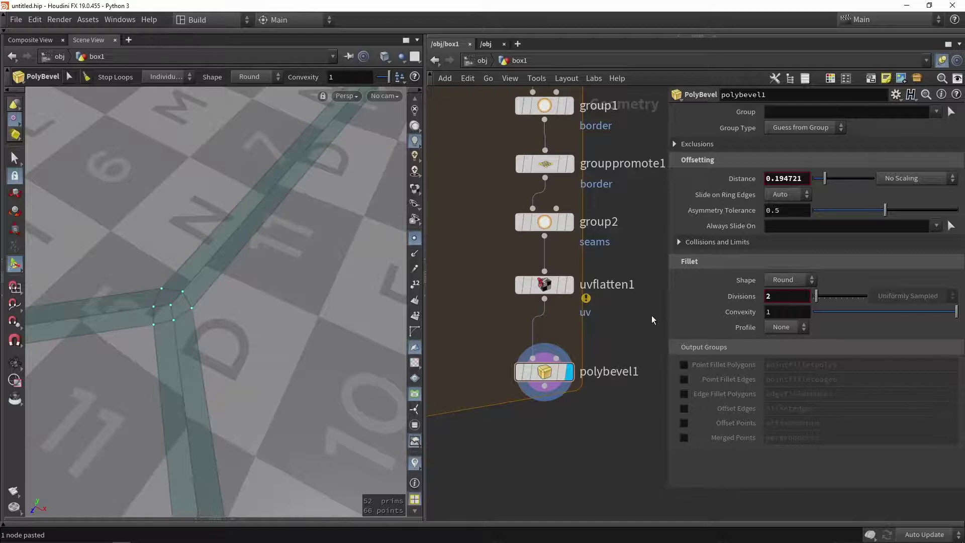
Change the bevel's fillet shape to Solid and reduce its distance to about 0.15.
click(811, 280)
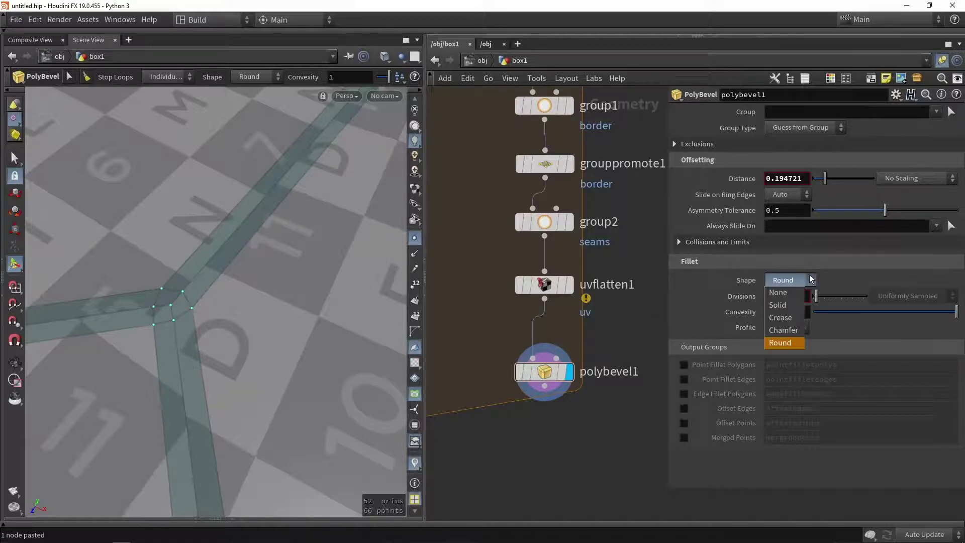
click(789, 311)
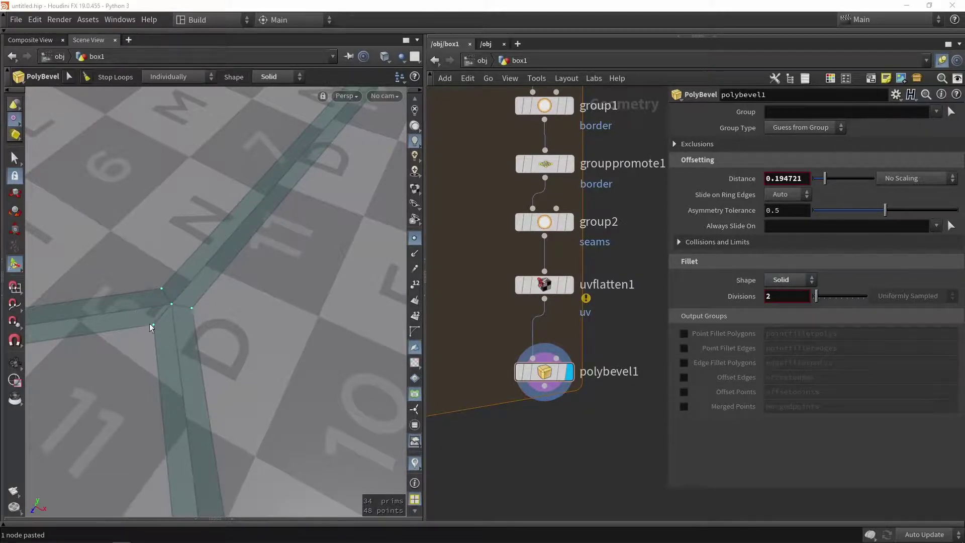
alt+drag(150, 324, 179, 405)
alt+right_drag(179, 405, 238, 327)
alt+drag(238, 327, 297, 248)
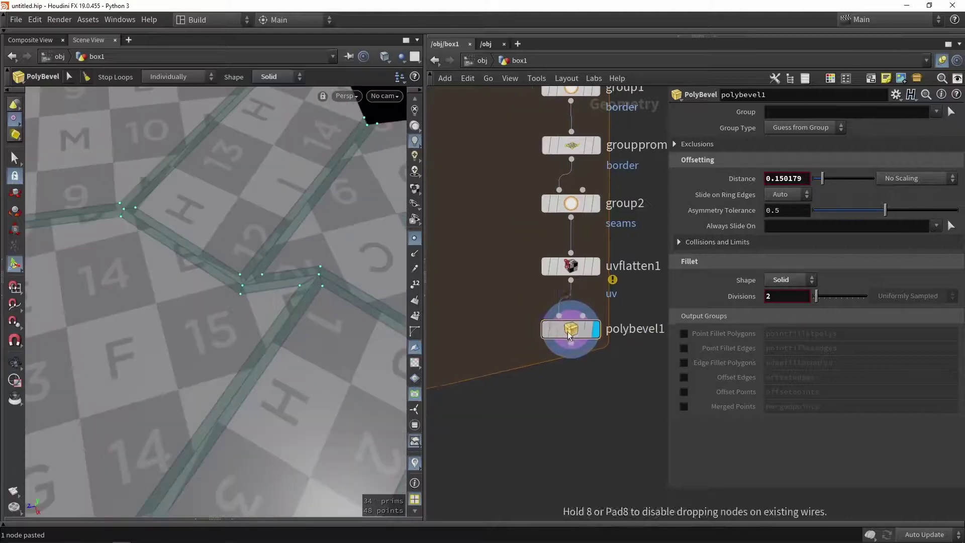
Add a Transform node after the PolyBevel, display it, and line it up directly beneath.
middle_drag(565, 433, 555, 367)
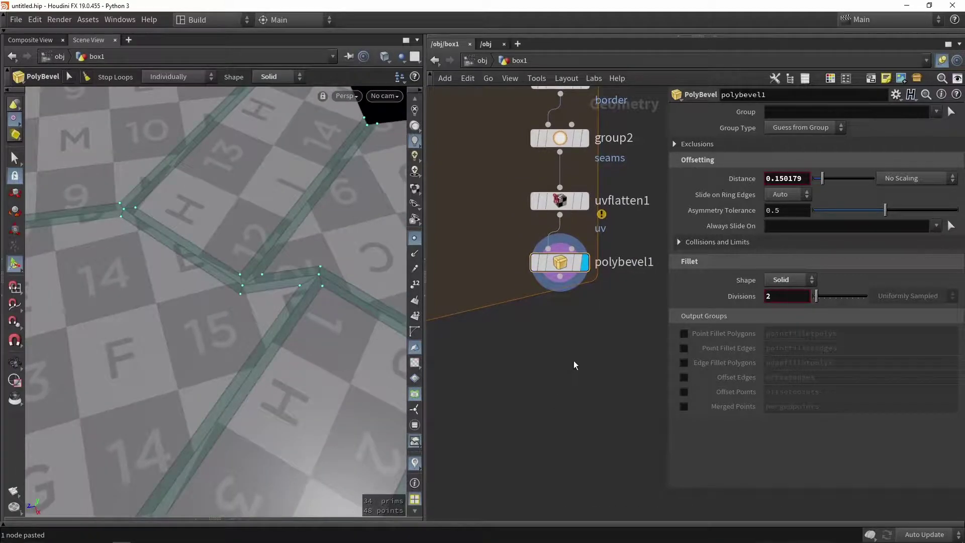
key(Tab)
text(tran)
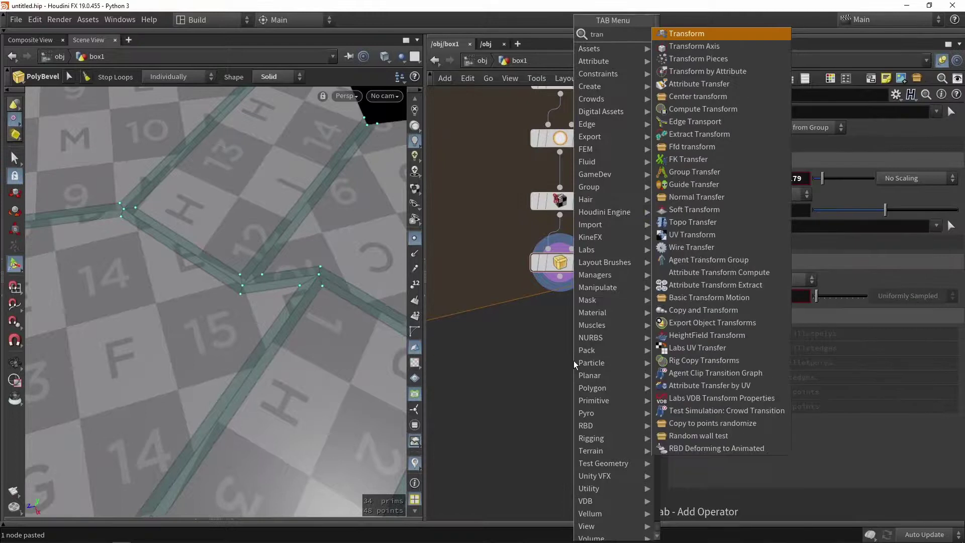
click(704, 33)
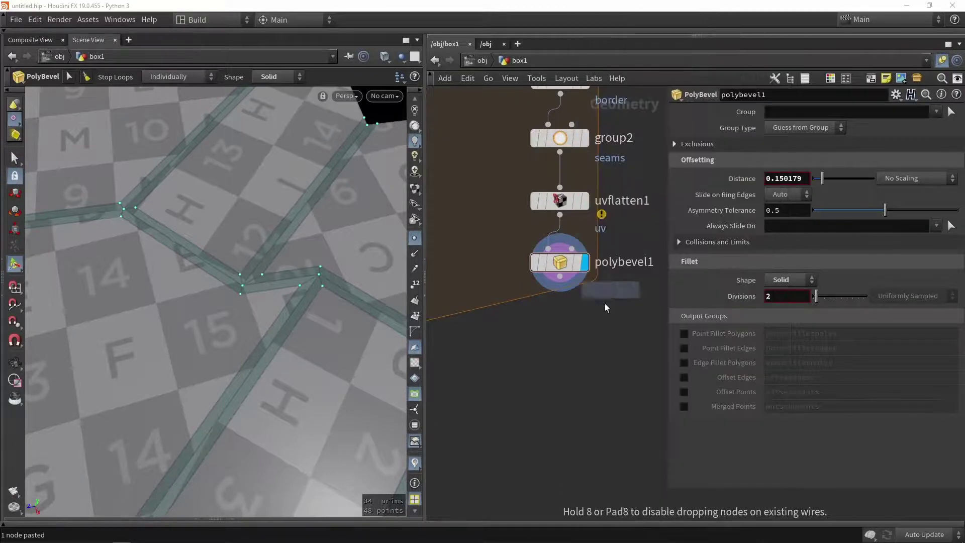
click(577, 348)
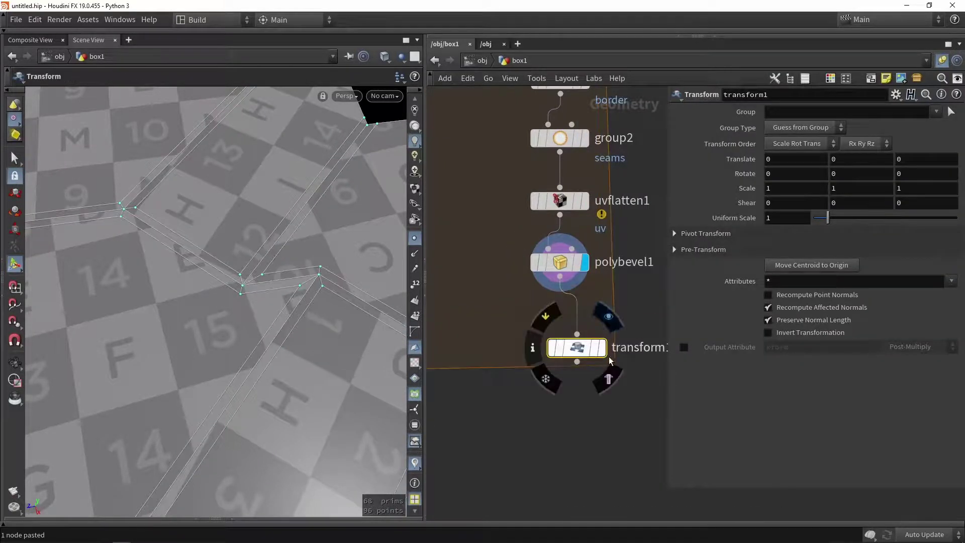
drag(576, 347, 559, 334)
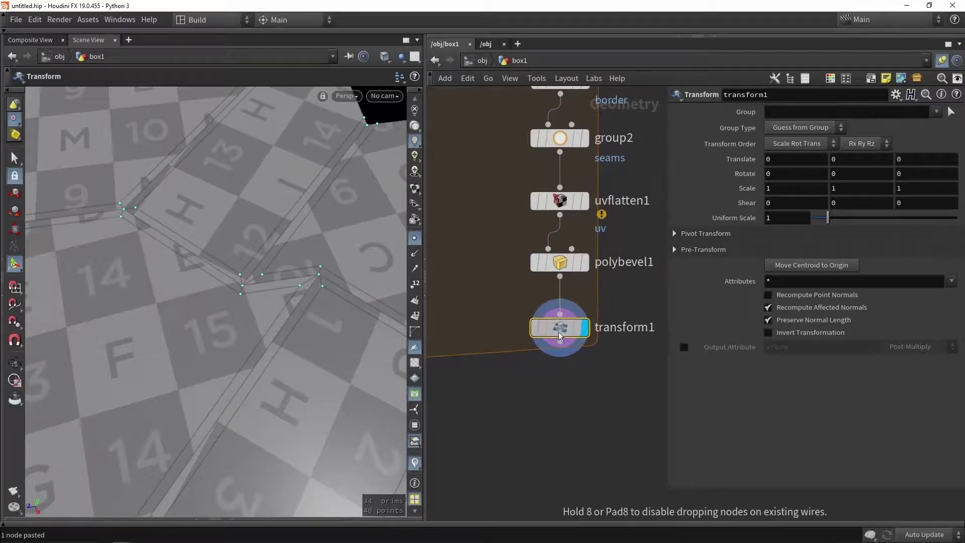
Restrict the Transform to the seams group and move it down about 0.2 in Y.
click(935, 111)
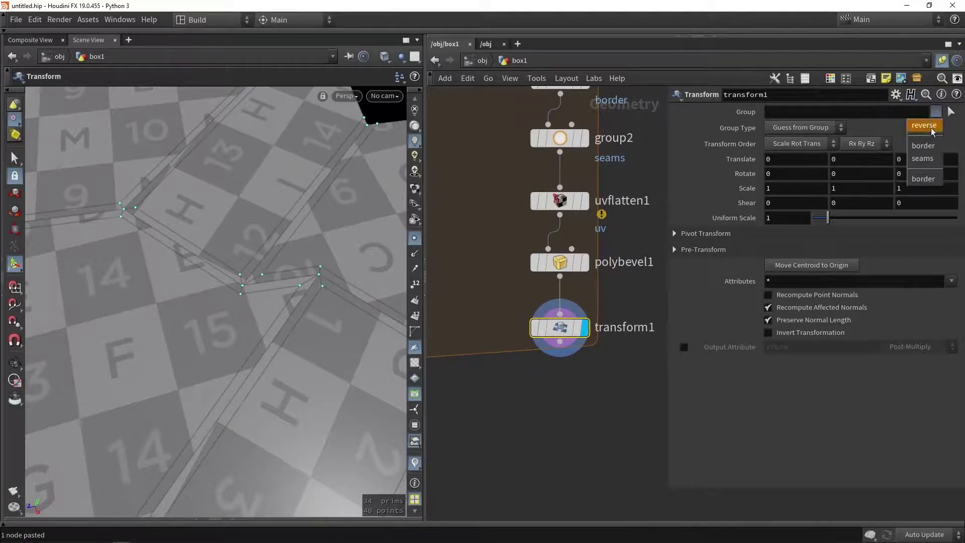
click(930, 168)
key(Escape)
mouse_move(280, 252)
mouse_down()
mouse_move(274, 265)
mouse_move(274, 252)
mouse_up()
key(Return)
drag(109, 254, 140, 257)
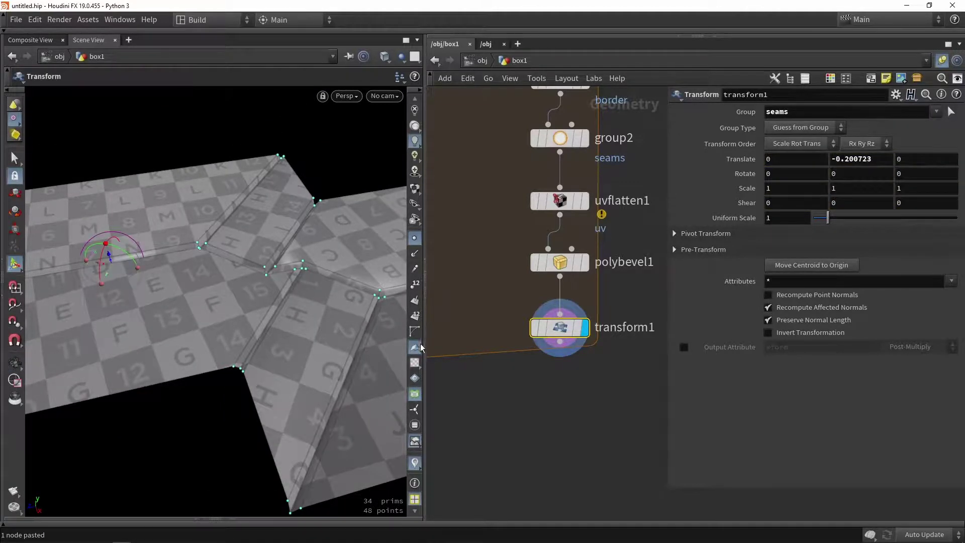
Turn off the UV texture display in the viewport and set the seams' Y translation to about -0.085.
scroll(417, 373, down, 1)
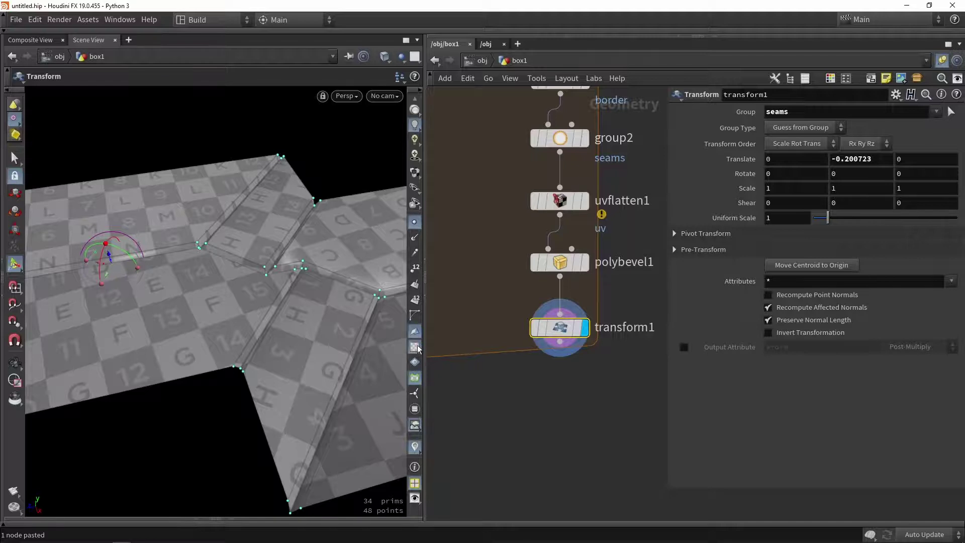
click(418, 349)
scroll(287, 243, up, 3)
alt+drag(286, 243, 226, 223)
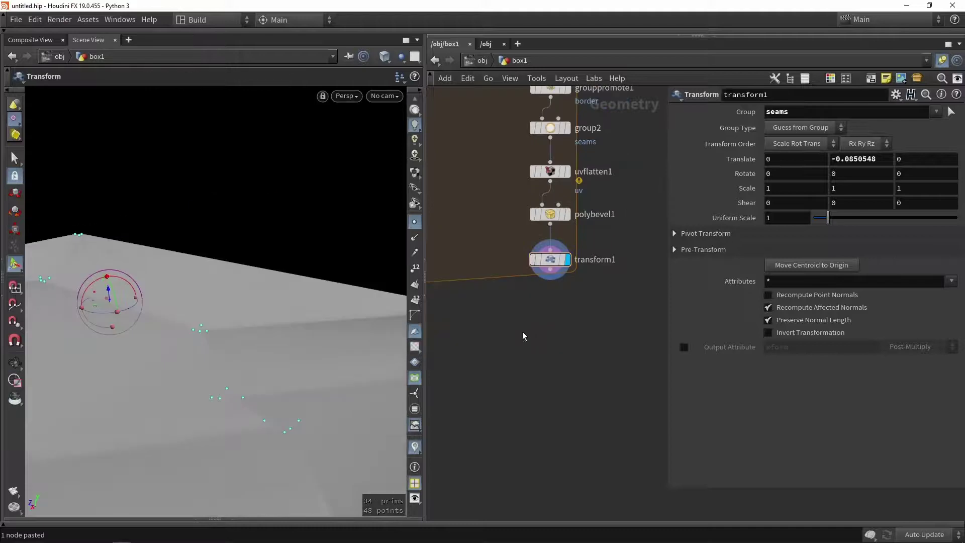
Add a Normal node after the Transform, display it, and set its cusp angle to 24.6.
key(Tab)
text(normal)
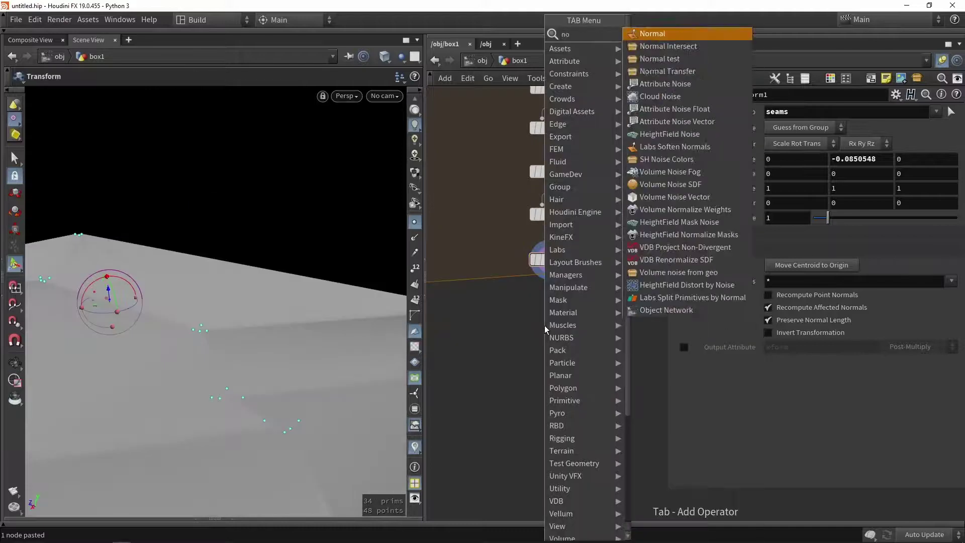
key(Return)
click(530, 320)
scroll(548, 273, up, 2)
drag(551, 268, 543, 320)
click(546, 338)
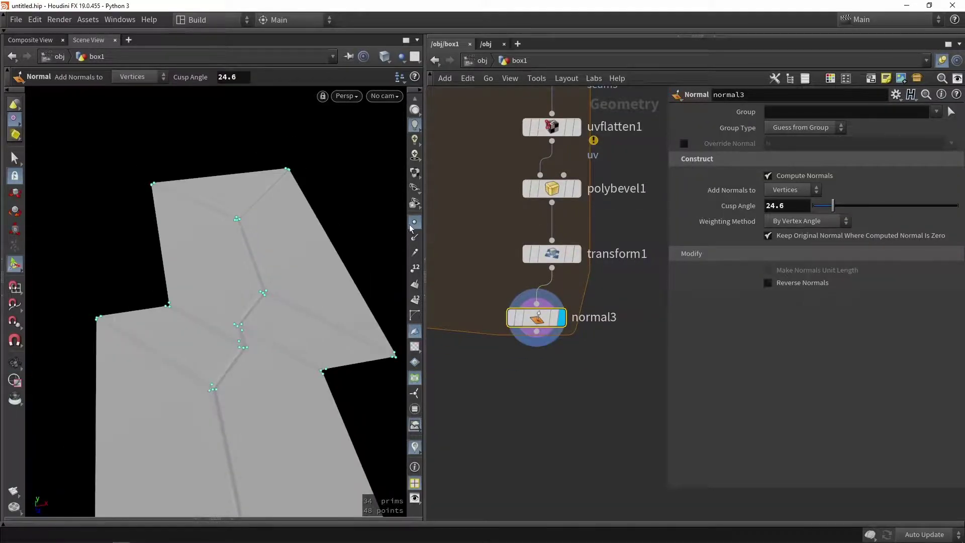
Hide the point markers in the viewport and align the new Normal node beneath the Transform node.
key(Escape)
drag(349, 276, 347, 366)
drag(540, 322, 552, 315)
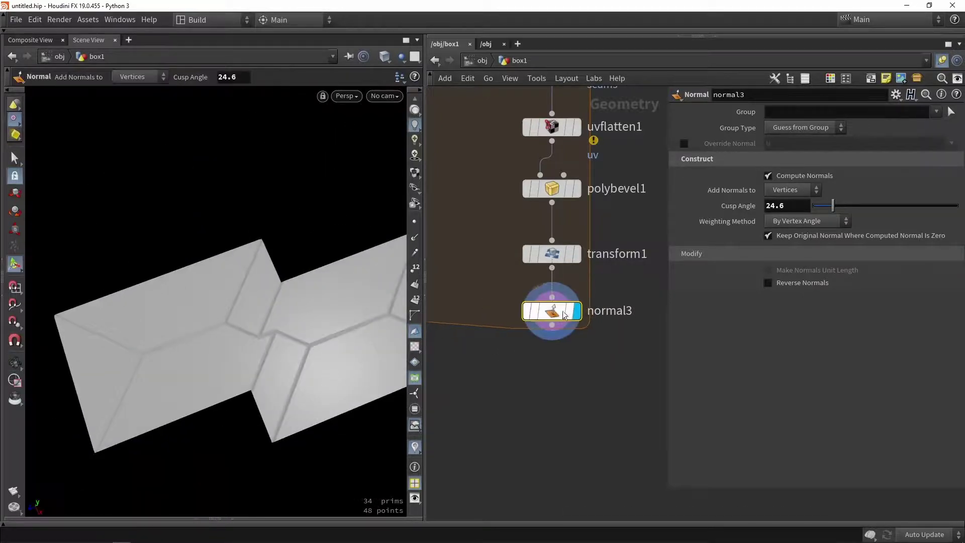
Connect the last Normal node to the switch as an additional input, and rename the switch Styles.
scroll(544, 166, down, 3)
middle_drag(484, 217, 517, 274)
scroll(518, 279, down, 3)
drag(517, 321, 482, 388)
scroll(553, 293, up, 3)
drag(564, 260, 514, 331)
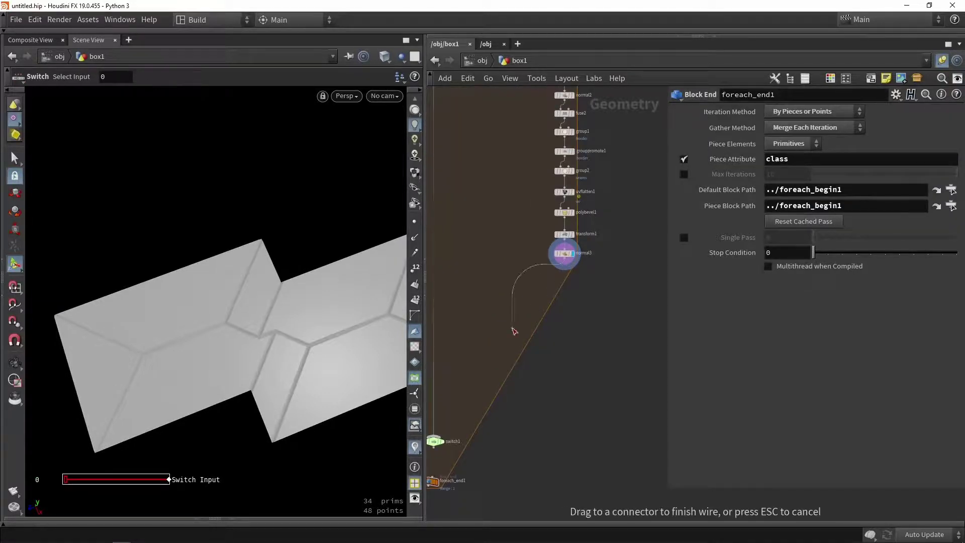
drag(441, 423, 480, 314)
scroll(486, 313, up, 3)
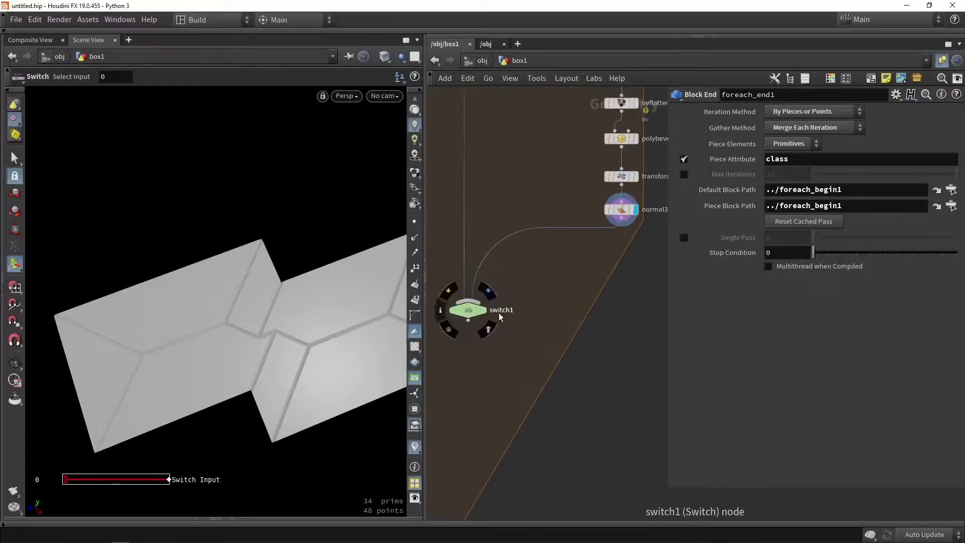
double_click(498, 312)
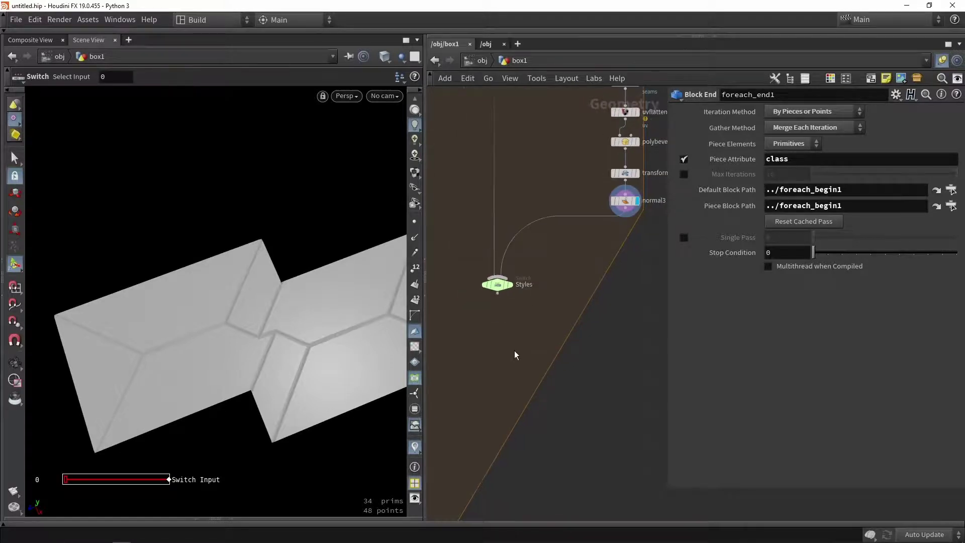
Add a Group node after the Styles switch, display it, and name its primitive group Planks.
key(Tab)
text(group)
key(Return)
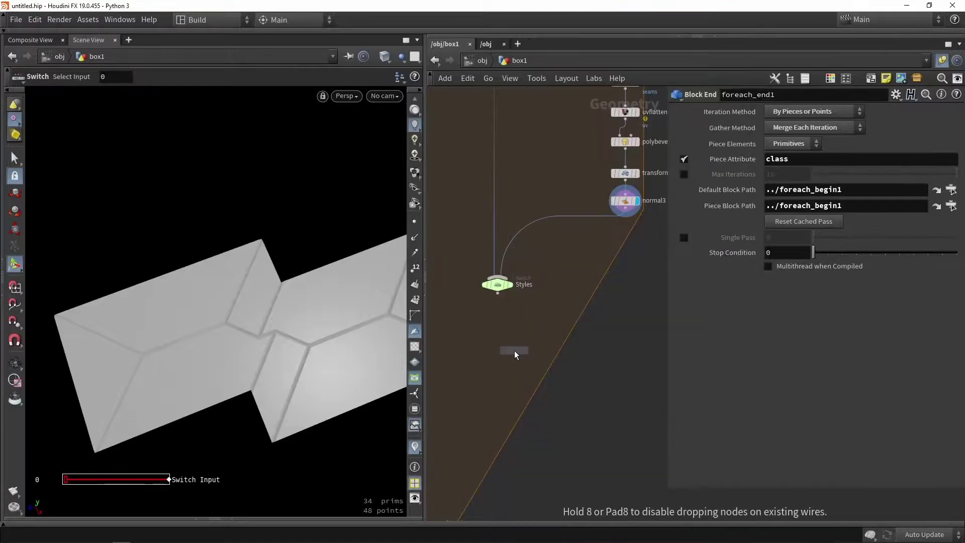
click(515, 351)
drag(498, 293, 495, 332)
scroll(536, 353, up, 1)
click(534, 346)
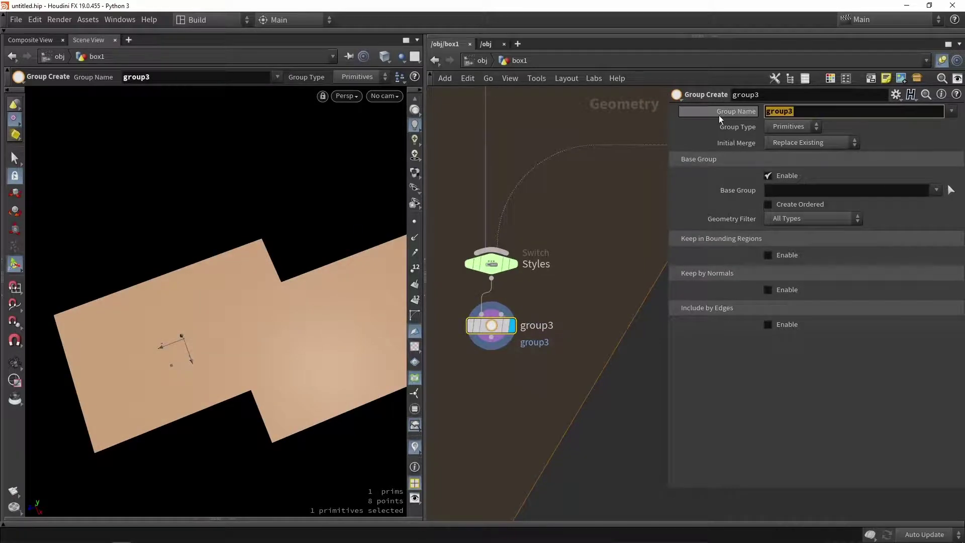
text(Planks)
key(Return)
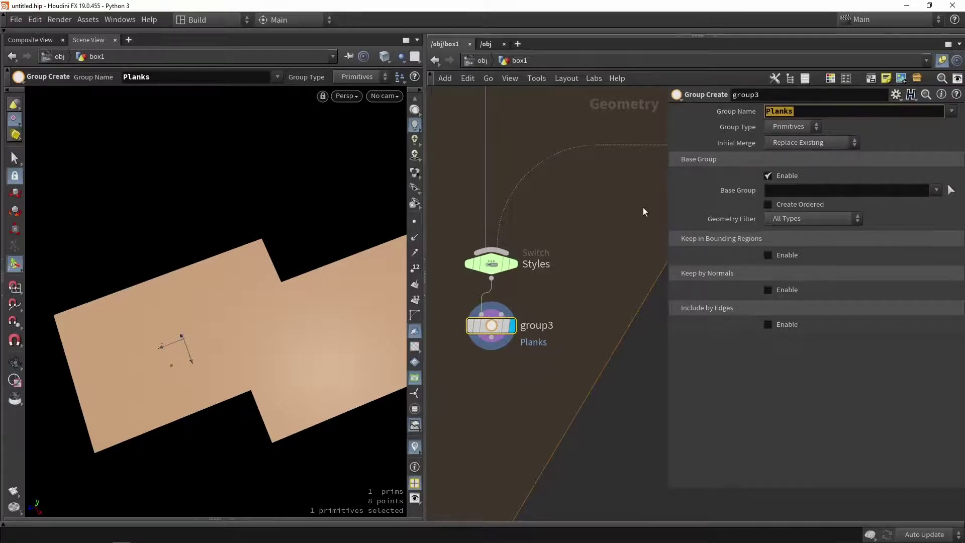
Connect the Planks group node's output to foreach_end1 and display the loop's result.
scroll(619, 220, down, 5)
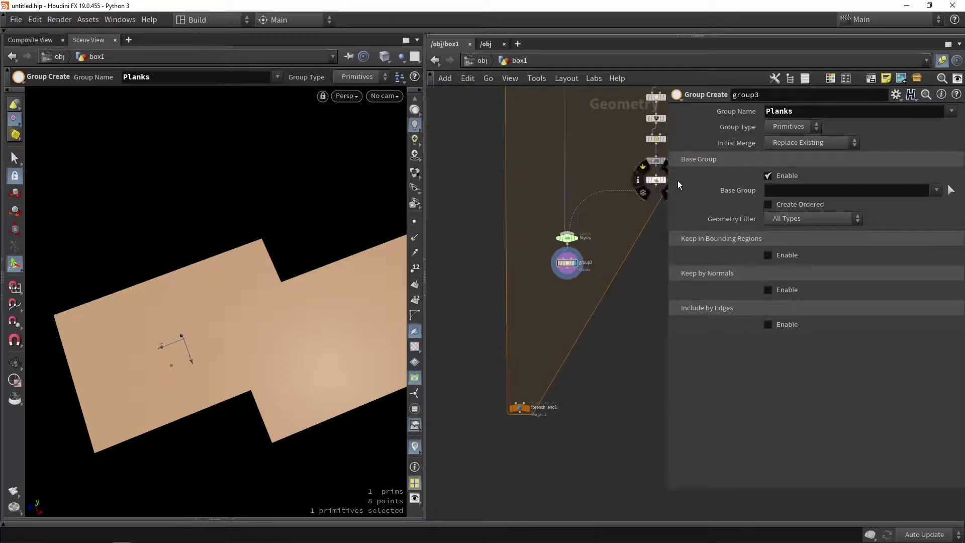
scroll(545, 282, up, 5)
scroll(611, 292, down, 2)
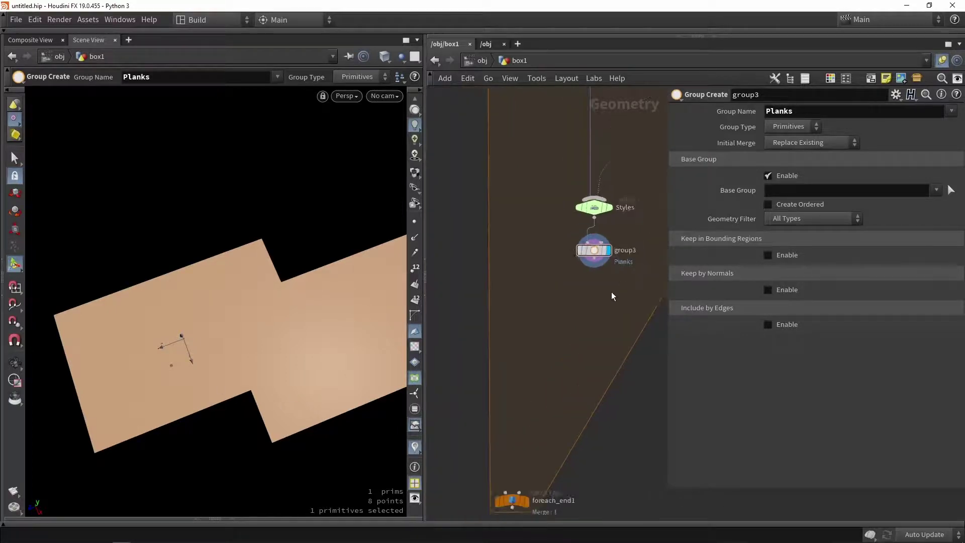
middle_drag(581, 320, 561, 289)
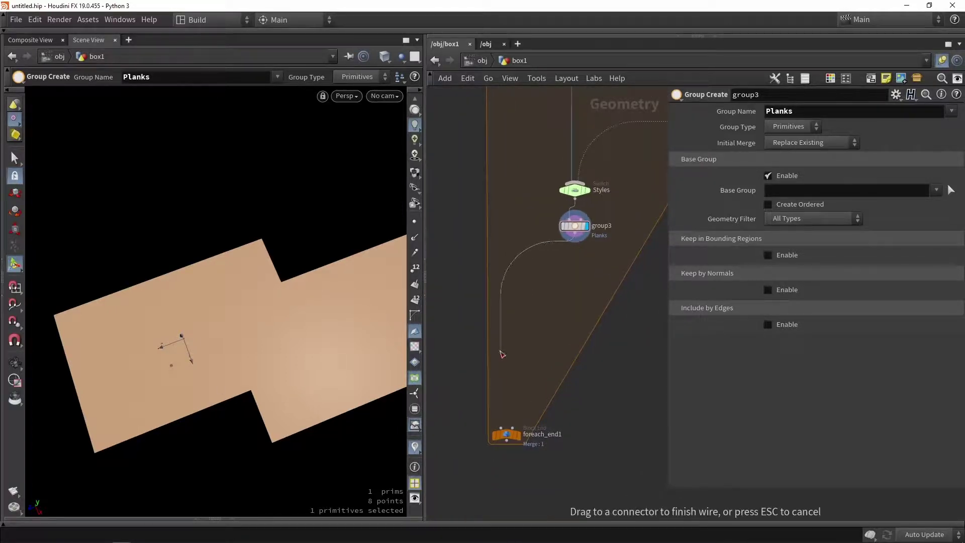
drag(488, 415, 498, 423)
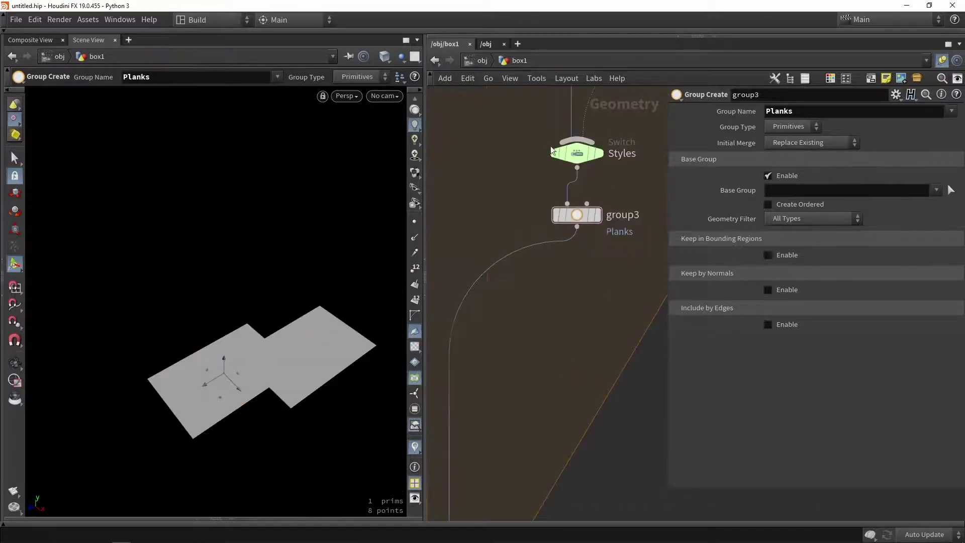
Set the Styles switch's selected input to 1.
click(568, 152)
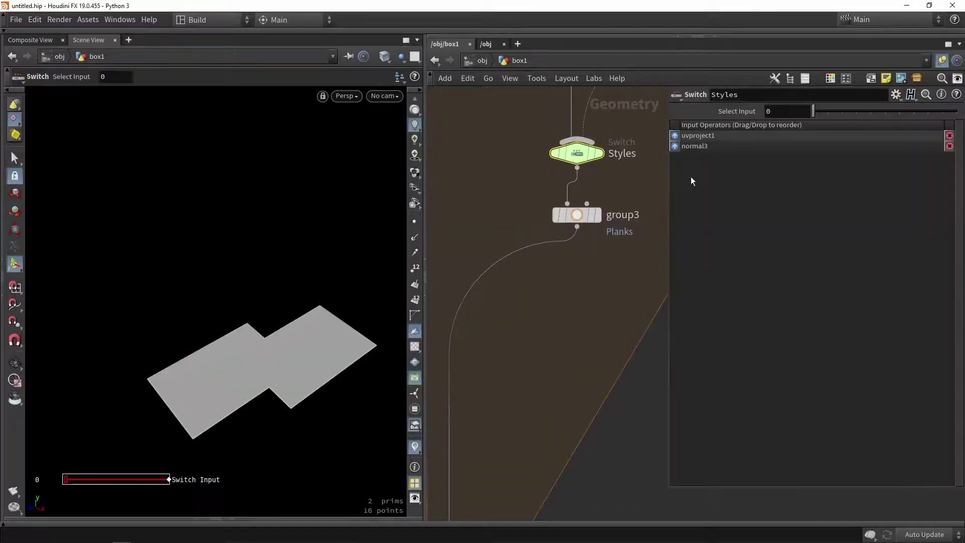
drag(813, 116, 826, 114)
alt+drag(347, 367, 308, 293)
middle_drag(465, 281, 465, 328)
scroll(466, 327, down, 8)
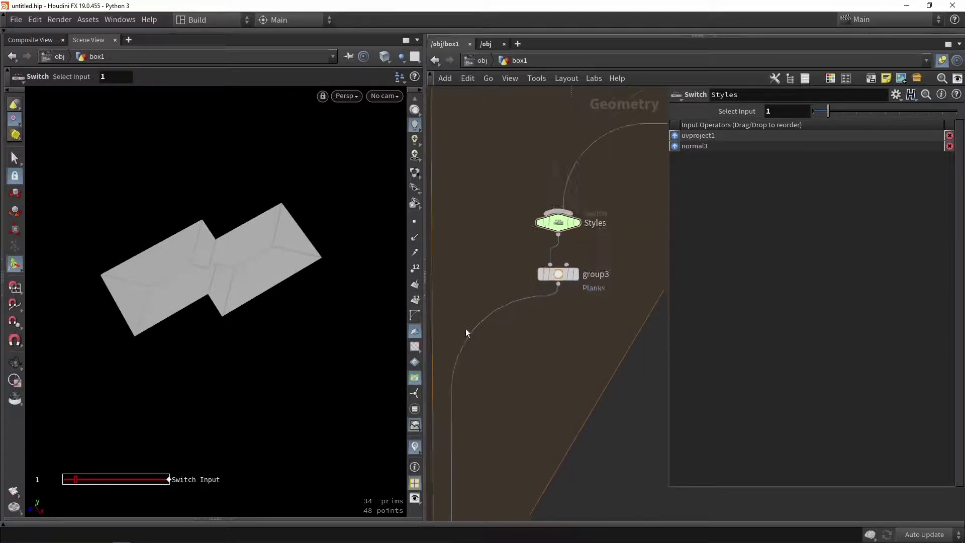
Select the box2 node and rotate the box freehand about its Y axis to about -738.
middle_drag(456, 232, 481, 295)
scroll(481, 295, down, 2)
scroll(487, 176, up, 6)
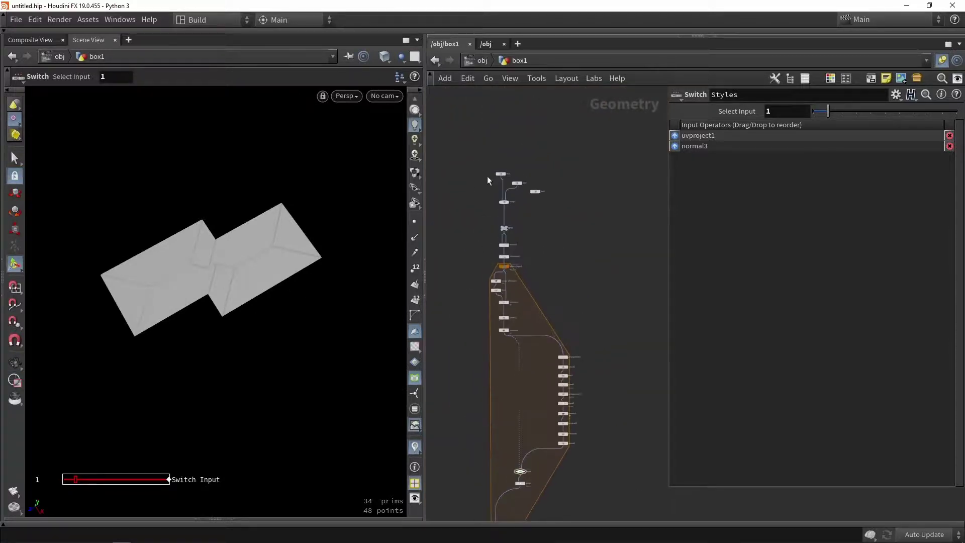
click(524, 243)
scroll(262, 245, up, 3)
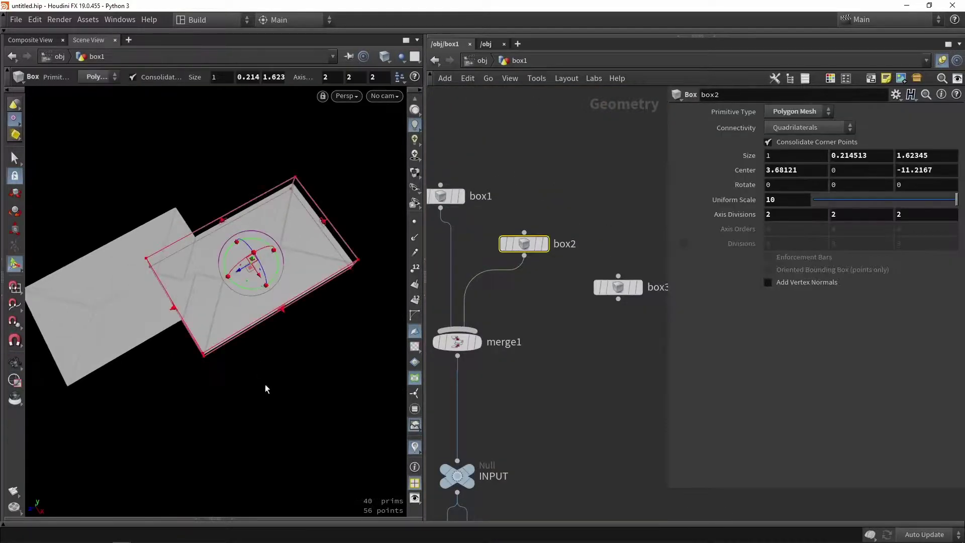
drag(244, 290, 219, 320)
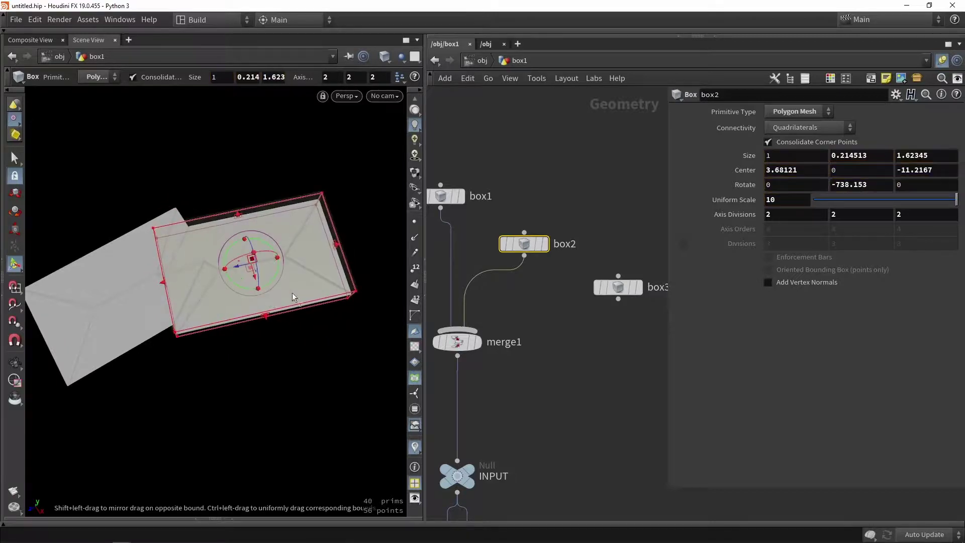
alt+drag(293, 297, 258, 258)
alt+right_drag(258, 259, 310, 280)
Move box2 to a center of about -3.39, 0, 10.34 and rotate it about Y to about -734.6.
drag(281, 255, 88, 140)
alt+middle_drag(202, 219, 288, 316)
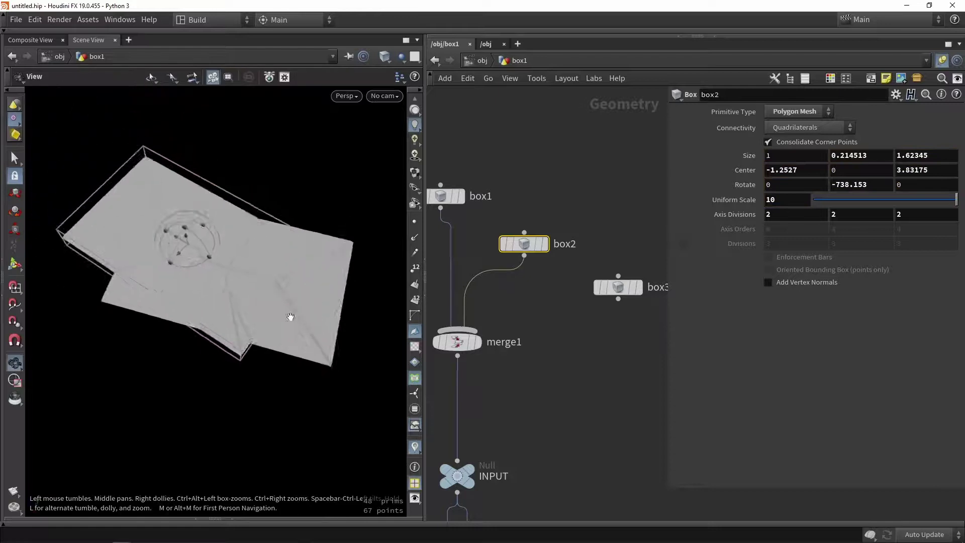
alt+drag(288, 316, 267, 296)
drag(188, 261, 77, 211)
alt+drag(274, 263, 229, 239)
alt+right_drag(229, 238, 282, 212)
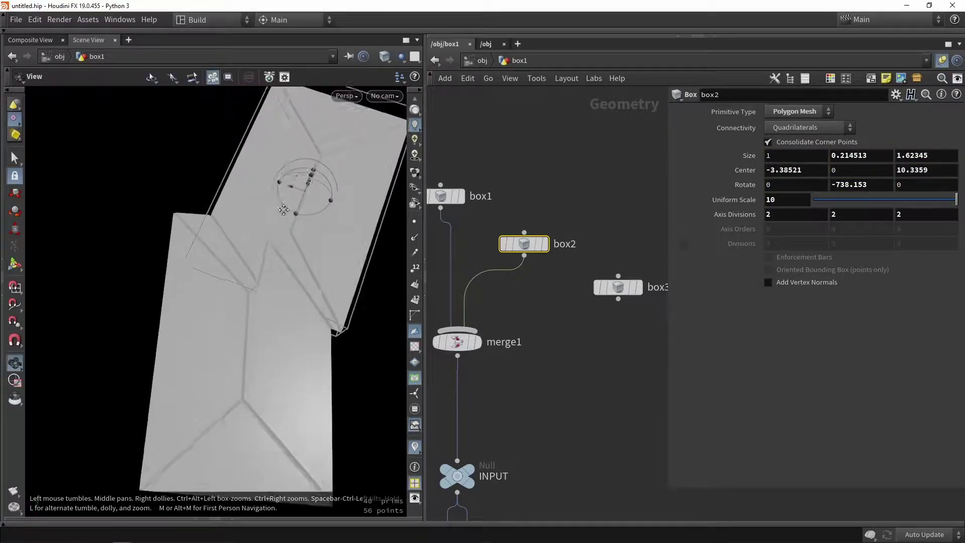
alt+middle_drag(282, 212, 266, 244)
mouse_move(304, 246)
mouse_down()
mouse_move(323, 236)
mouse_move(302, 240)
mouse_up()
Select and display the uvproject1 node inside the for-each loop.
middle_drag(536, 408, 542, 234)
scroll(544, 237, down, 9)
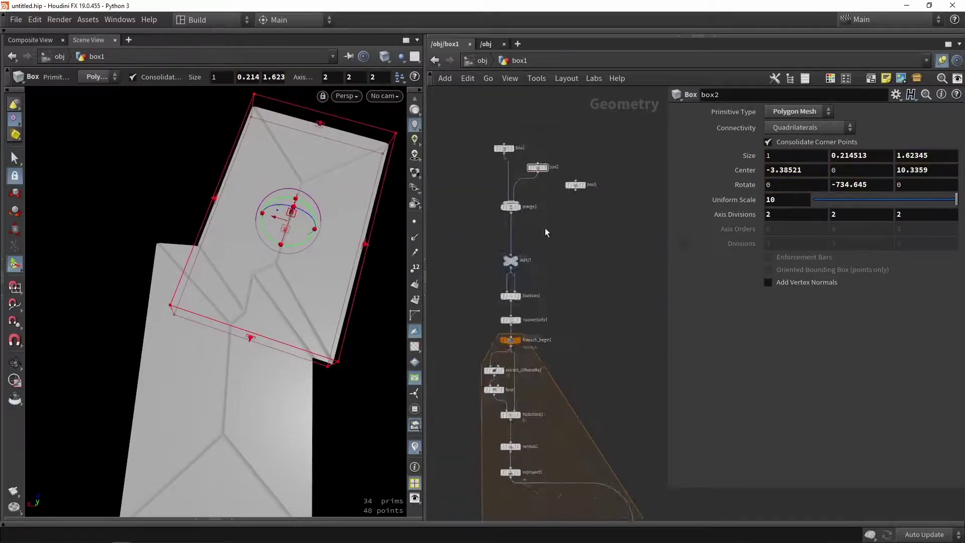
scroll(556, 390, up, 6)
middle_drag(564, 336, 538, 329)
scroll(525, 315, down, 2)
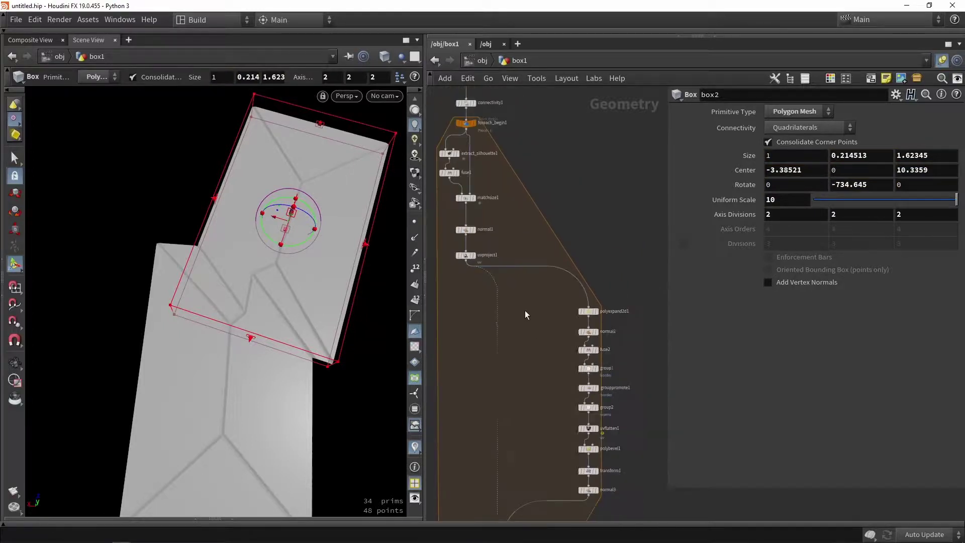
click(466, 255)
Add a Voronoi Fracture node beside polyexpand2d1 and connect uvproject1 to its first input.
scroll(553, 312, down, 1)
scroll(575, 315, up, 2)
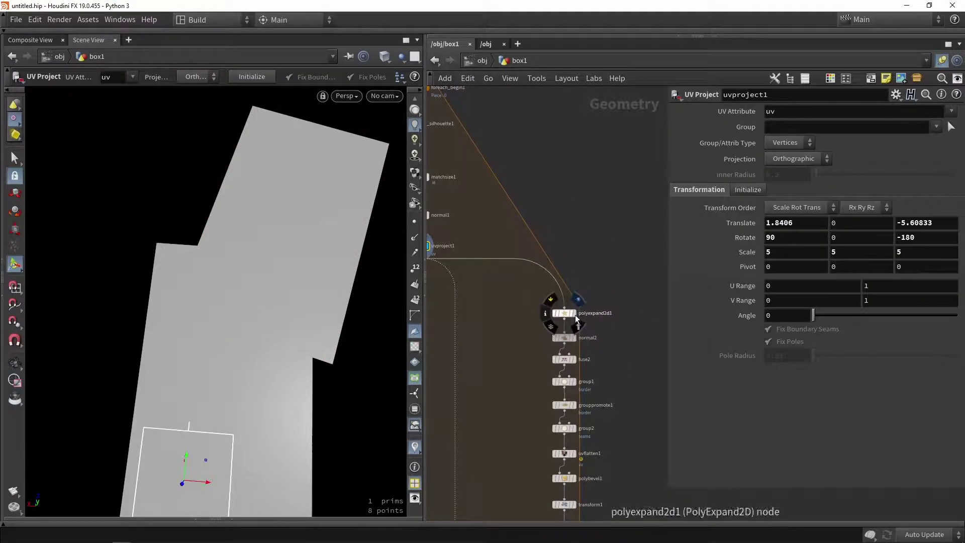
scroll(506, 291, down, 1)
key(Tab)
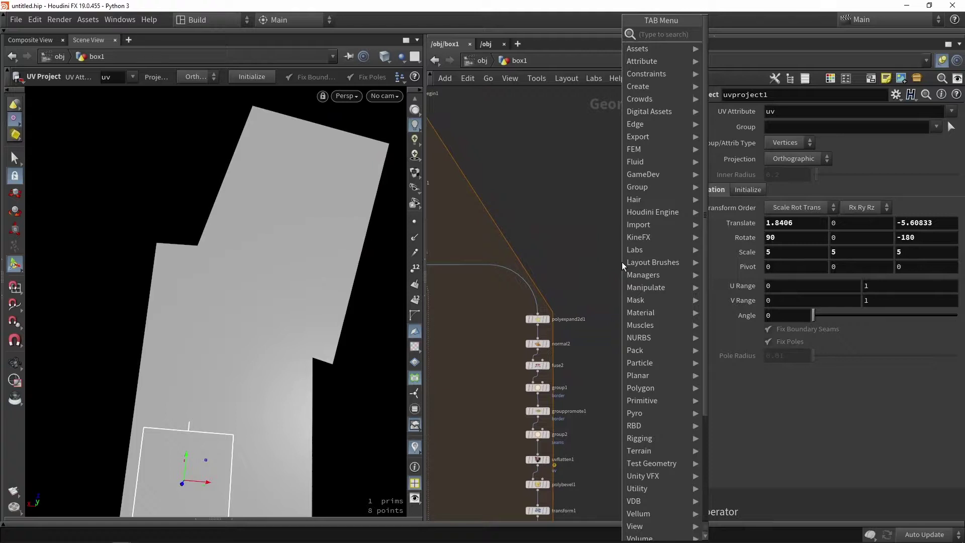
text(vor)
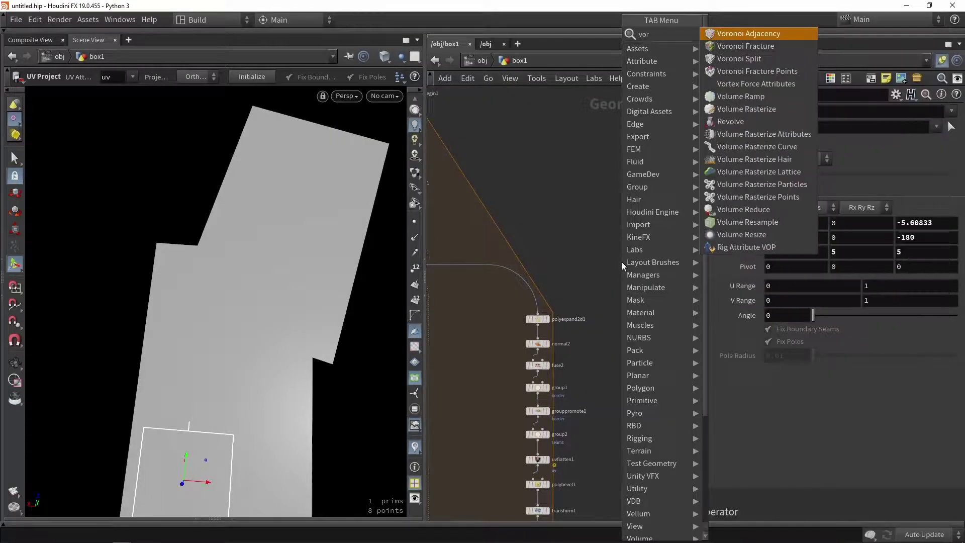
click(714, 80)
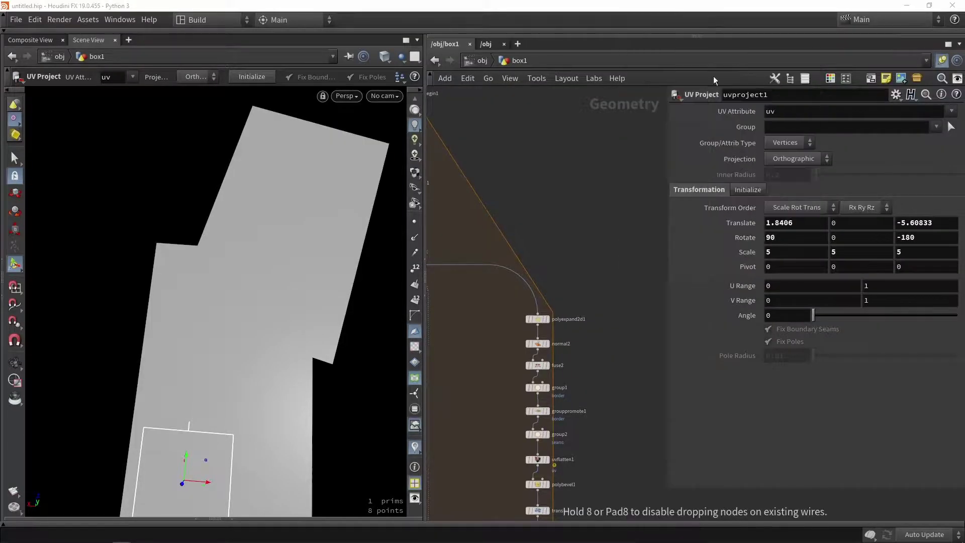
click(603, 327)
scroll(598, 282, down, 3)
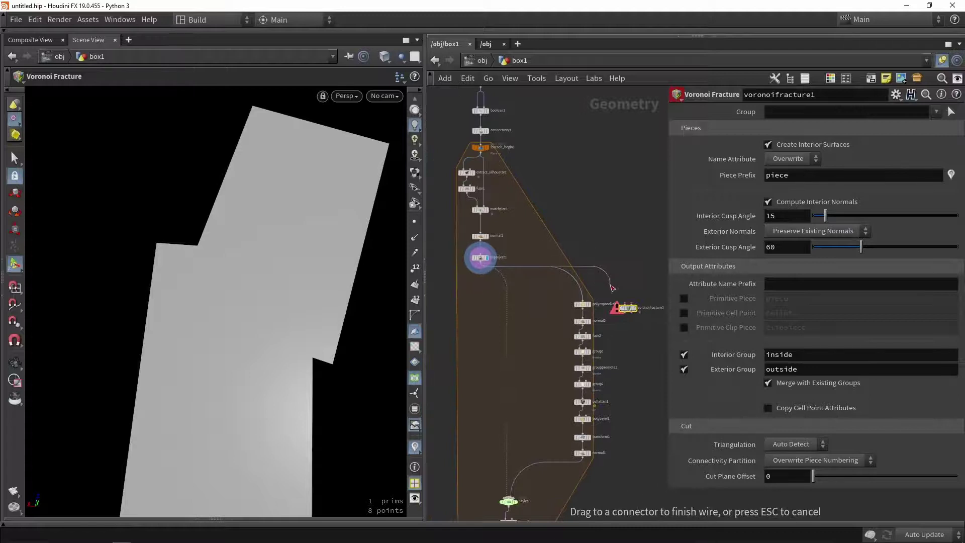
scroll(617, 272, up, 5)
Add a Scatter and Align node just above the Voronoi Fracture node.
click(598, 263)
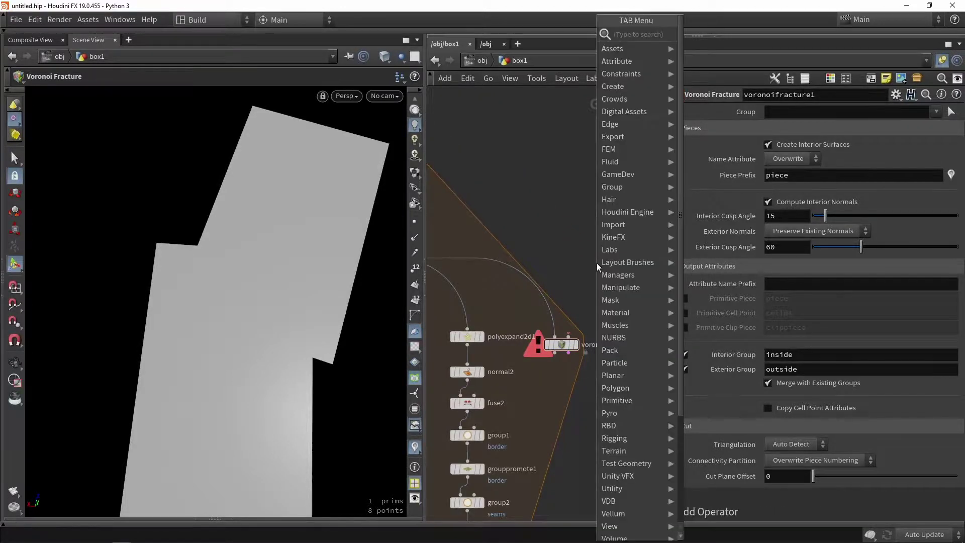
text(scat)
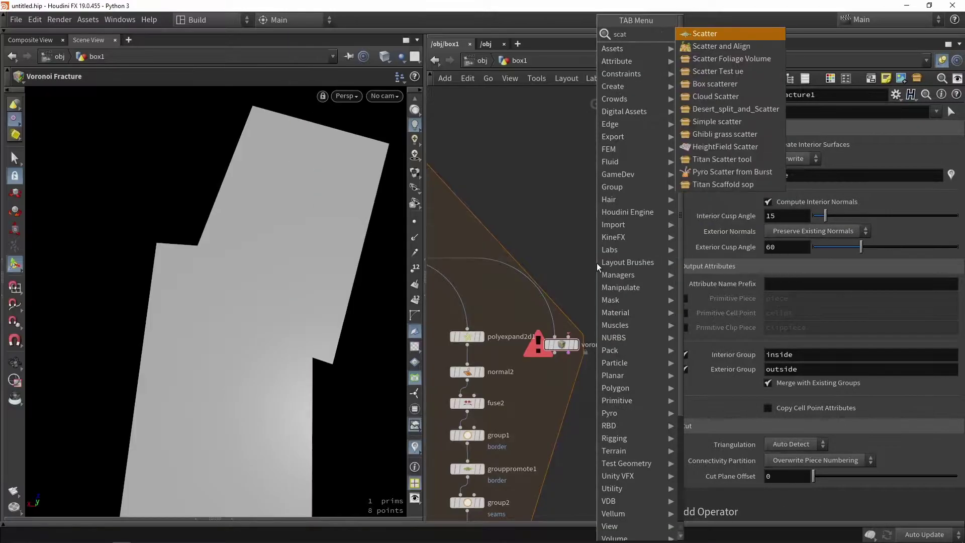
click(702, 46)
click(594, 290)
Connect uvproject1 to the Scatter and Align node's first input and display the scattered points.
scroll(573, 286, down, 3)
middle_drag(429, 282, 470, 282)
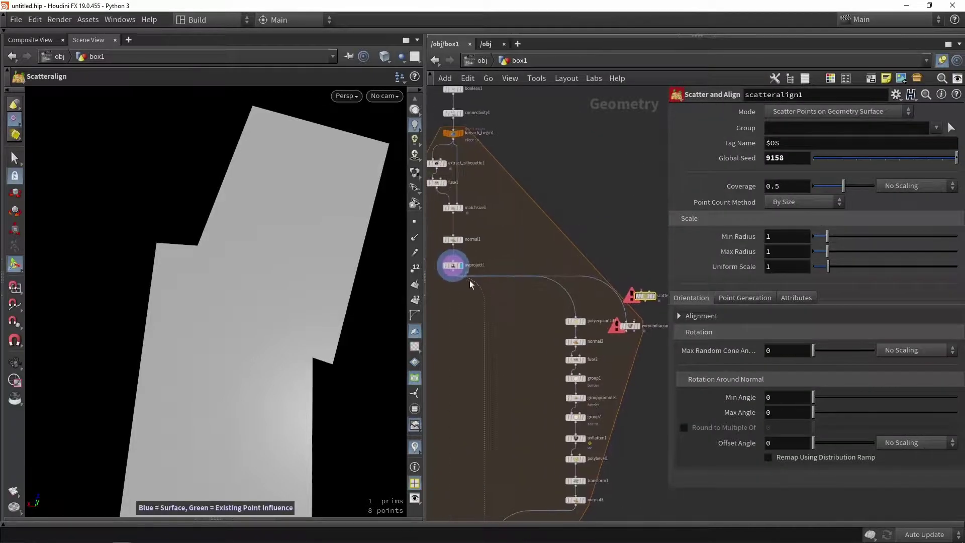
scroll(462, 277, up, 2)
middle_drag(648, 251, 508, 246)
scroll(508, 246, down, 1)
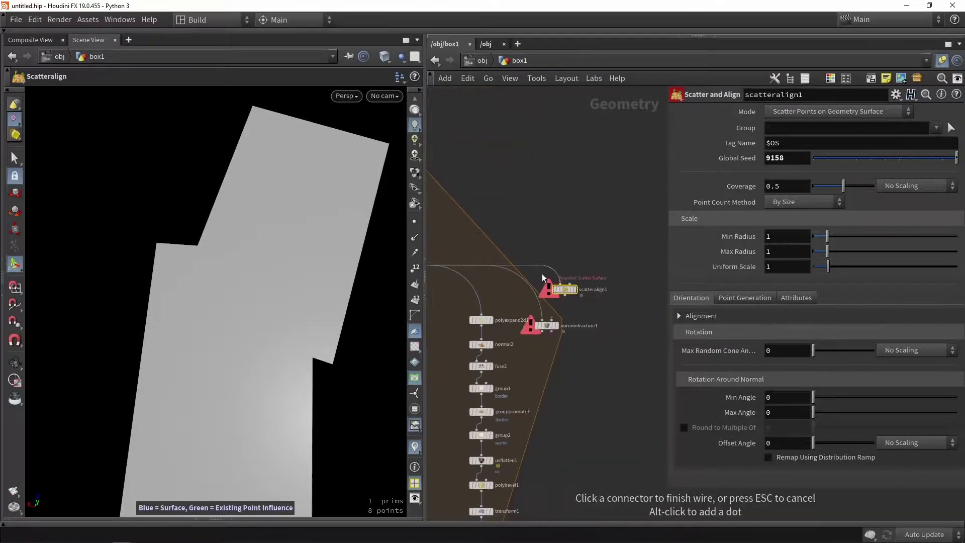
click(559, 283)
scroll(587, 296, up, 2)
click(568, 286)
drag(553, 293, 569, 302)
key(space)
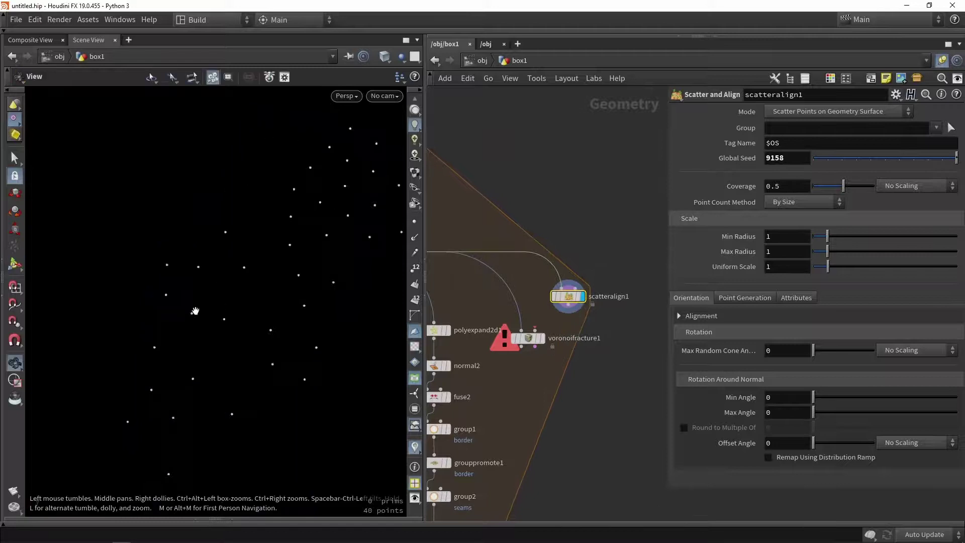
key(Return)
Connect the Scatter and Align output to the Voronoi Fracture's second input and display the fracture.
scroll(561, 320, up, 2)
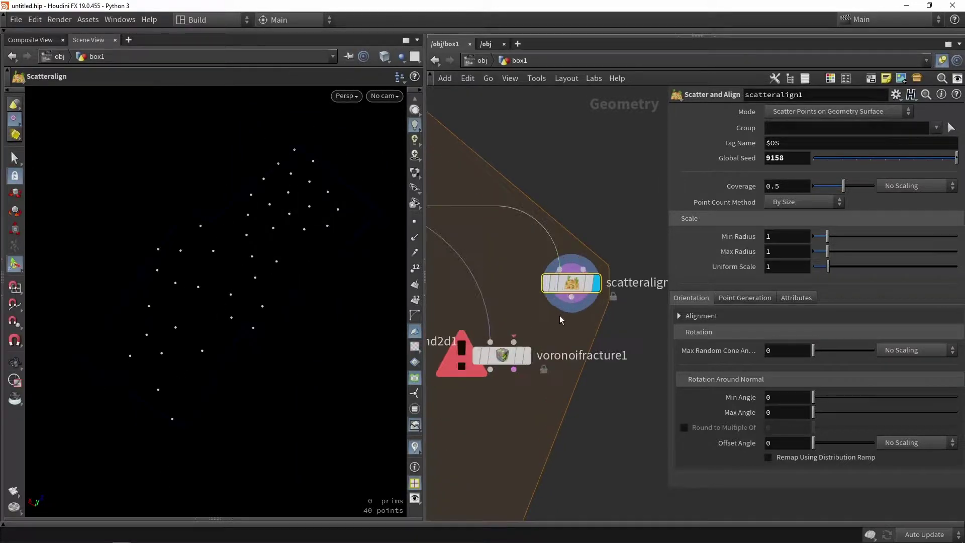
drag(570, 319, 514, 342)
click(526, 355)
click(503, 356)
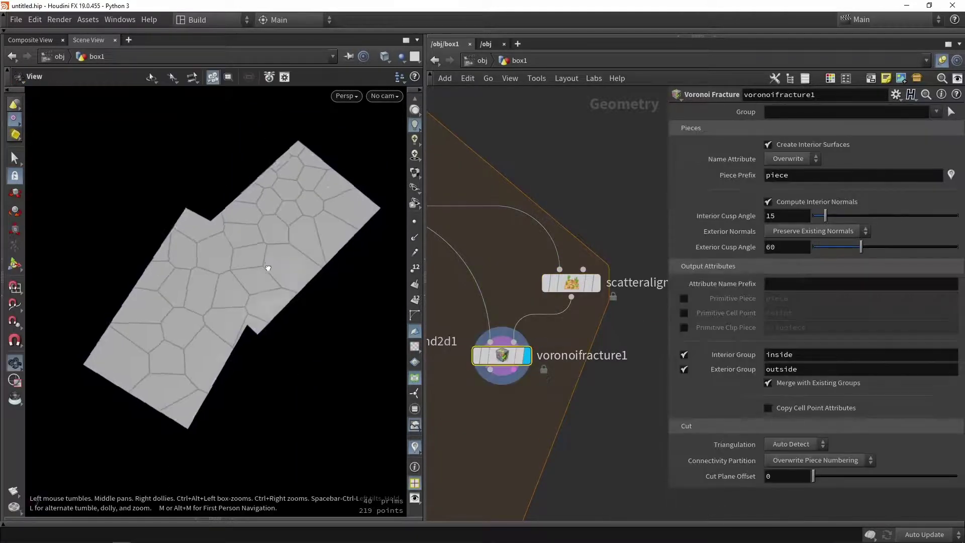
Turn off Create Interior Surfaces and Compute Interior Normals on the Voronoi Fracture node.
mouse_move(266, 267)
alt+mouse_down()
mouse_move(238, 263)
mouse_move(263, 267)
alt+mouse_up()
scroll(251, 266, up, 2)
scroll(262, 267, down, 2)
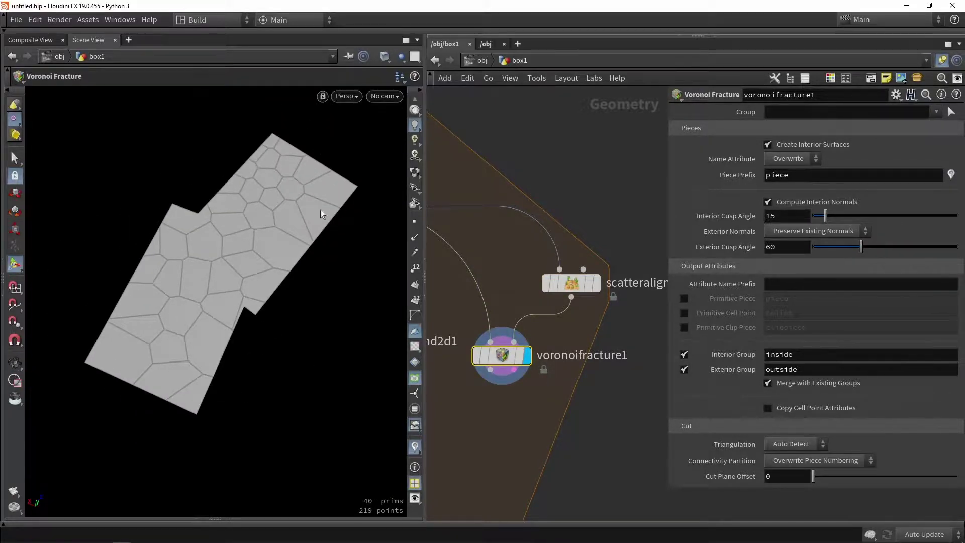
click(785, 144)
click(838, 203)
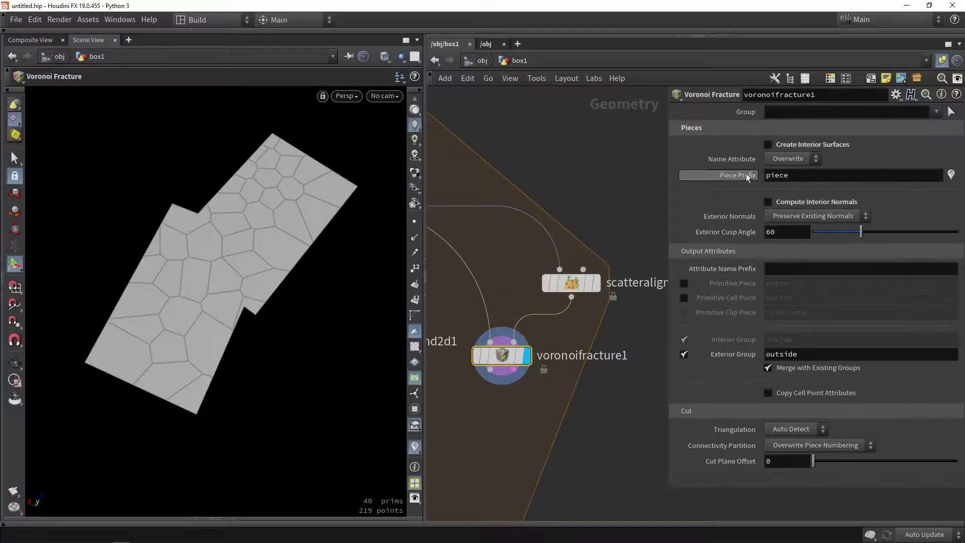
Connect the Voronoi Fracture's first output to normal2 in place of polyexpand2d1.
middle_drag(554, 381, 648, 265)
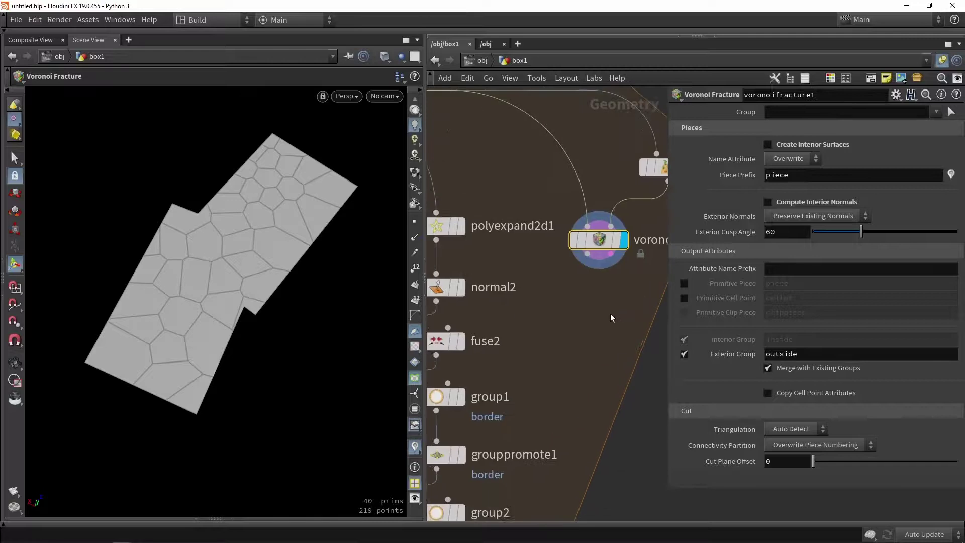
scroll(610, 313, down, 3)
scroll(602, 300, up, 1)
drag(604, 266, 600, 256)
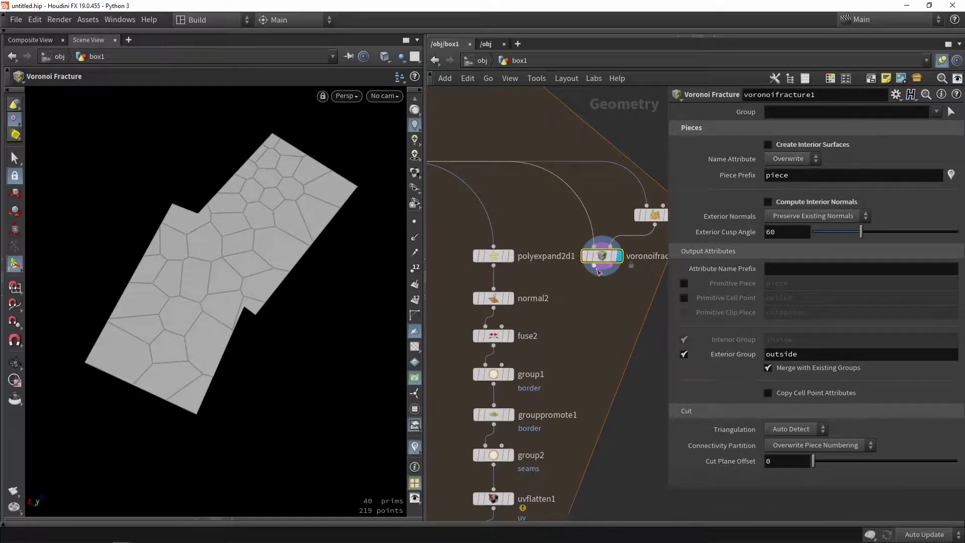
scroll(594, 282, down, 3)
scroll(553, 279, up, 3)
mouse_move(523, 262)
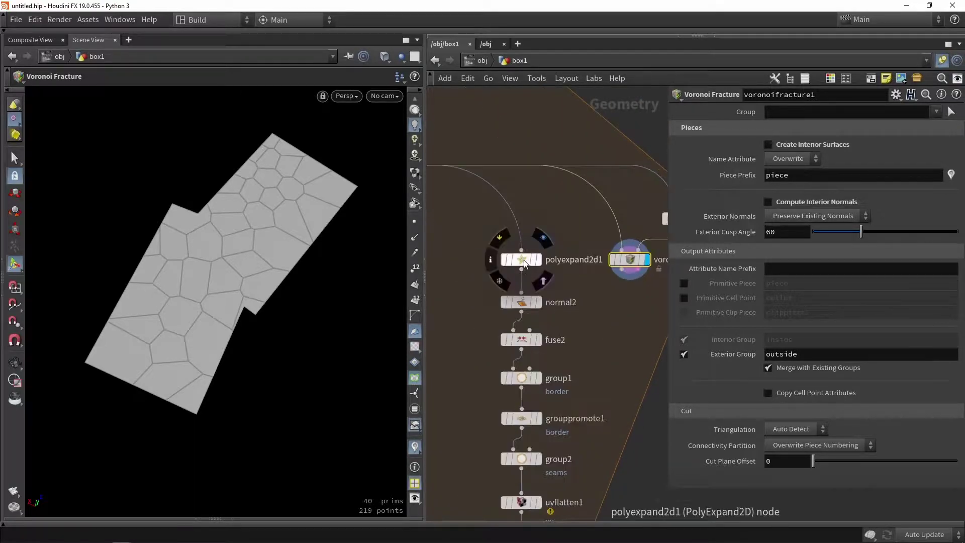
drag(622, 270, 522, 294)
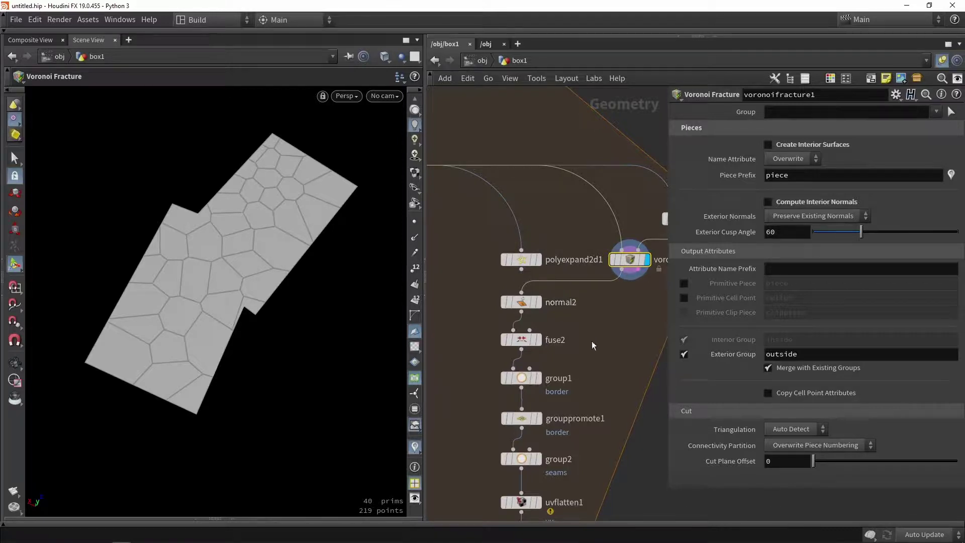
Display normal3 at the end of the chain to check the beveled seams on the fractured roof pieces.
scroll(593, 341, down, 4)
middle_drag(580, 488, 583, 379)
scroll(576, 376, up, 3)
click(569, 370)
key(Escape)
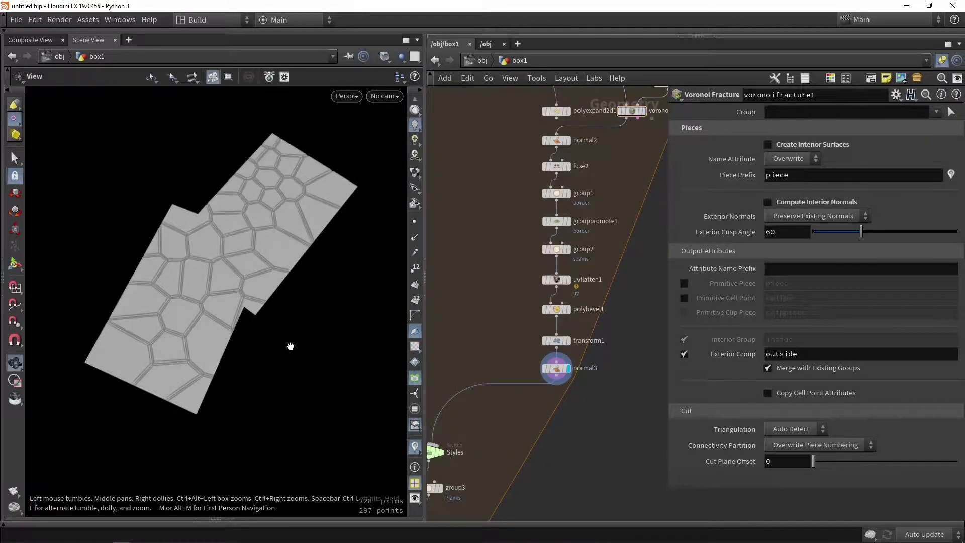
drag(291, 346, 287, 314)
Set the Scatter and Align node's global seed to 6.
middle_drag(598, 207, 515, 372)
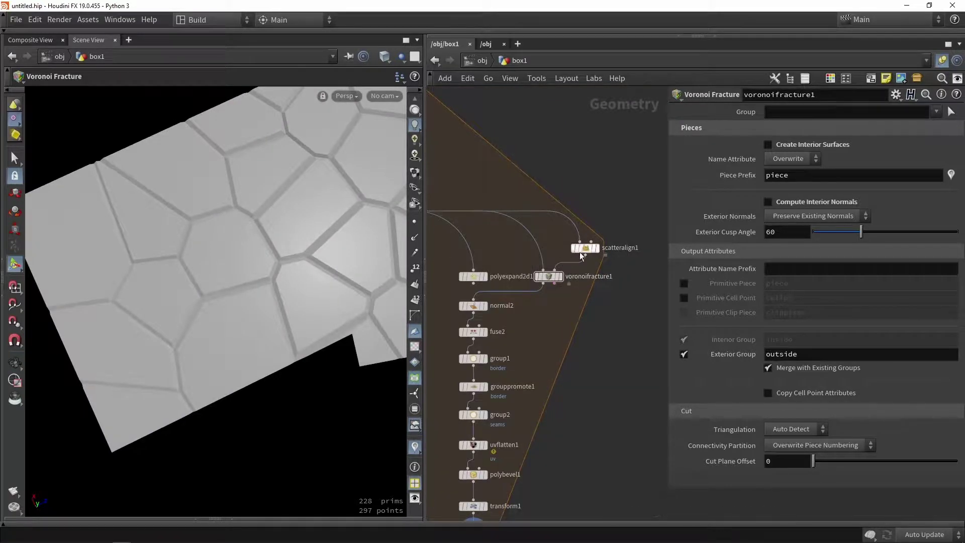
click(584, 249)
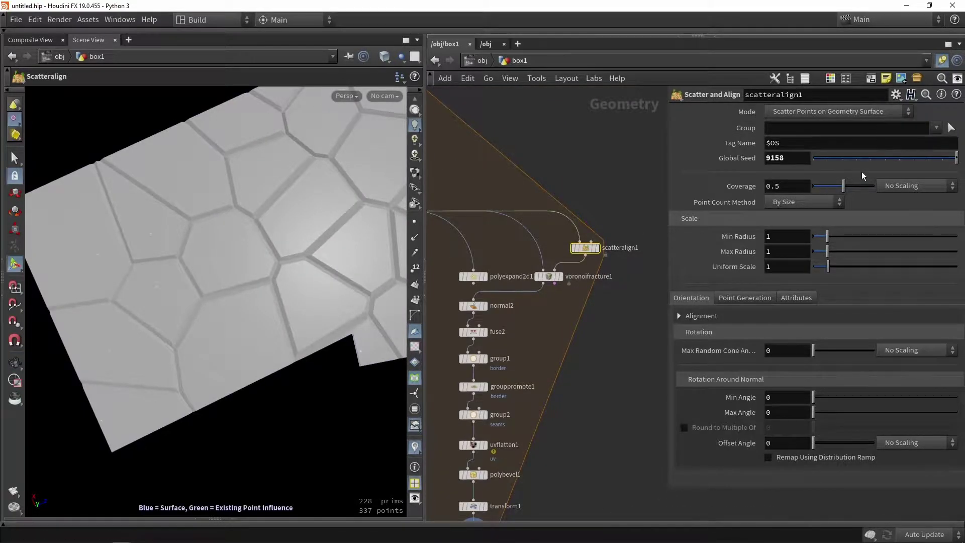
drag(877, 164, 900, 166)
middle_drag(176, 295, 147, 295)
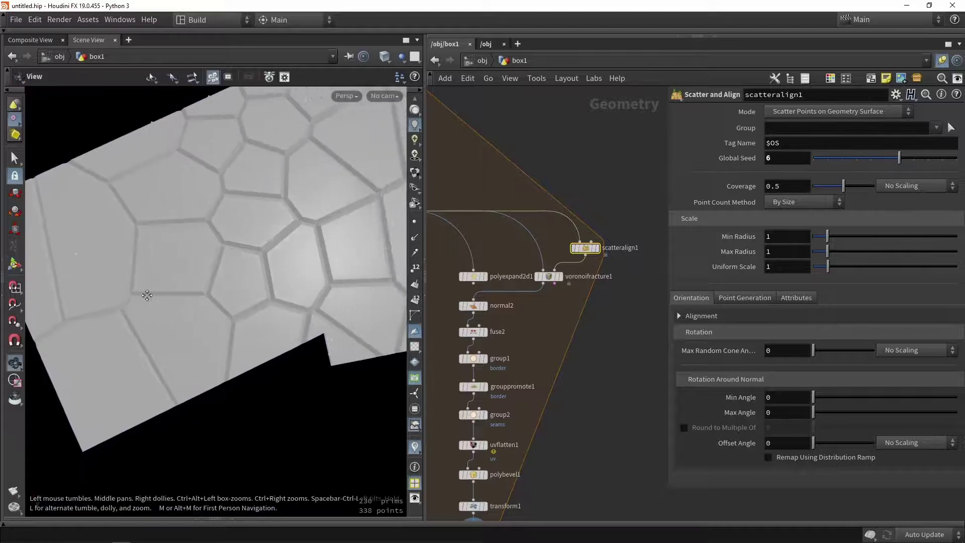
Set the Scatter and Align node's global seed to 4 and its coverage to 0.442.
right_drag(146, 295, 298, 255)
middle_drag(298, 256, 259, 270)
drag(899, 160, 873, 161)
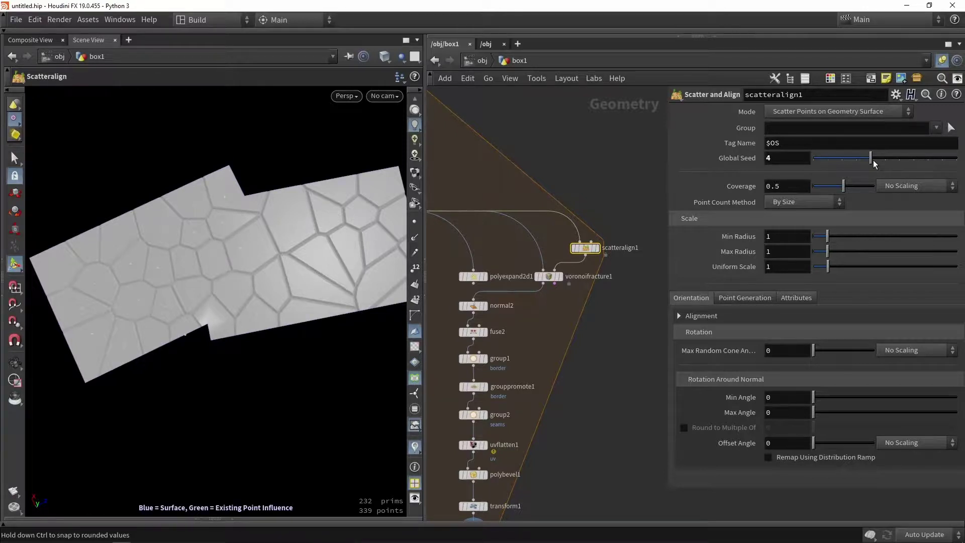
mouse_move(844, 186)
mouse_down()
mouse_move(857, 187)
mouse_move(819, 187)
mouse_move(840, 187)
mouse_up()
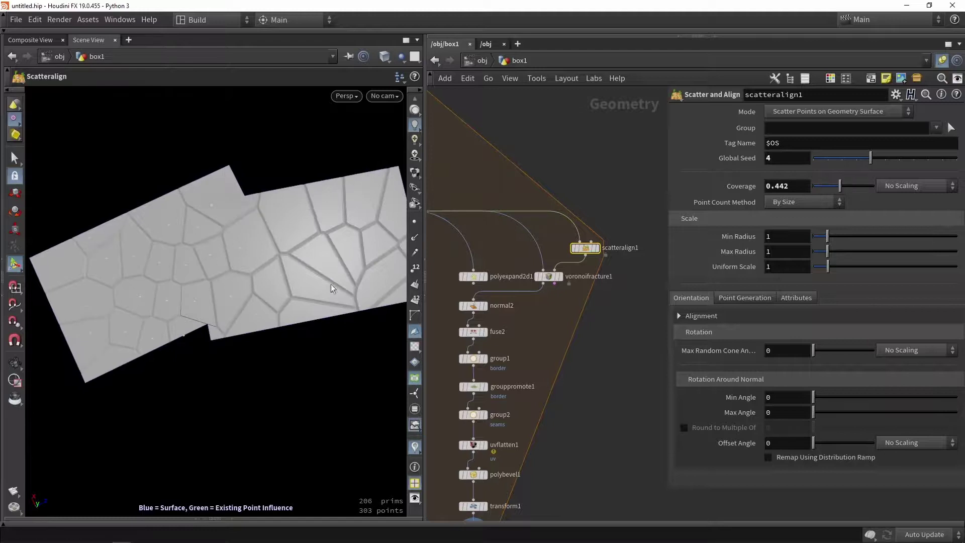
drag(332, 288, 404, 292)
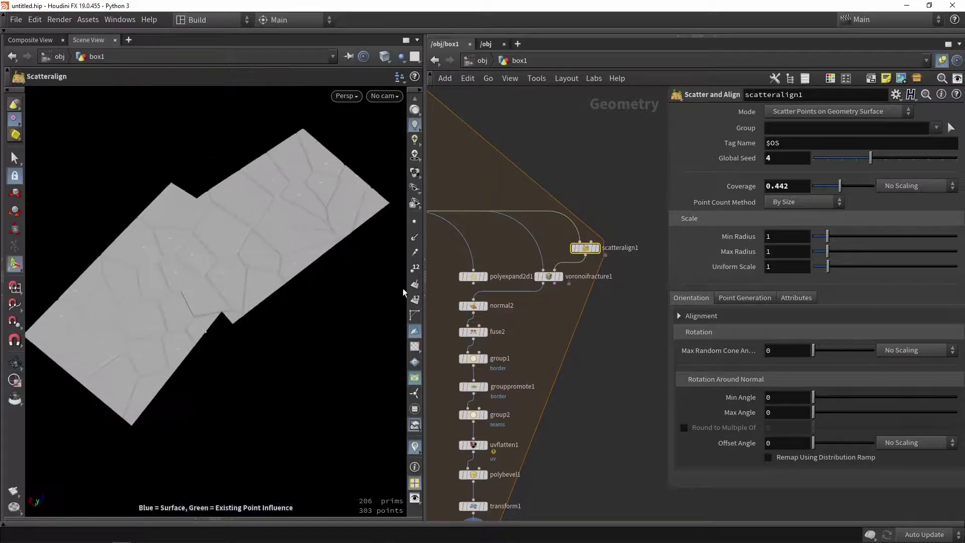
Connect polyexpand2d1 back into normal2 in place of the Voronoi Fracture.
mouse_move(592, 257)
middle_drag(566, 339, 588, 350)
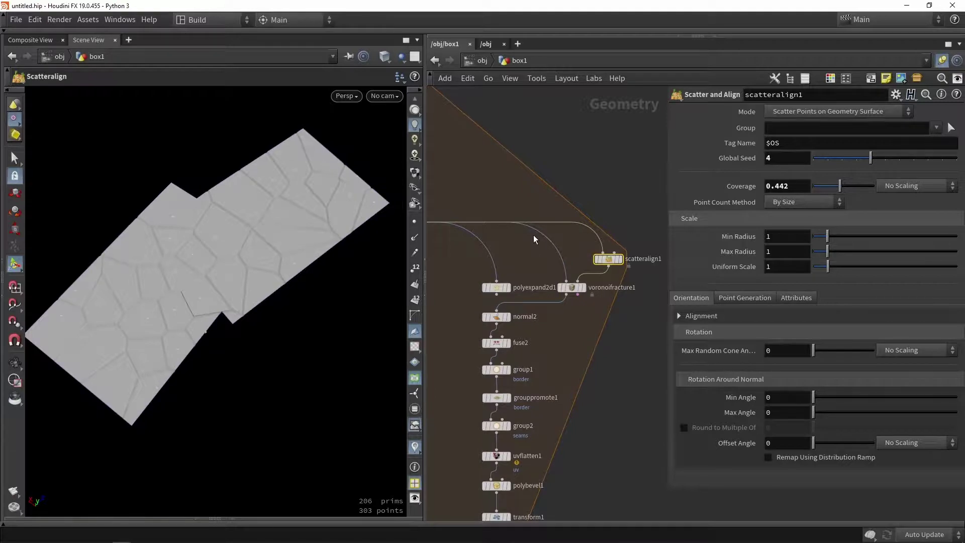
scroll(465, 304, up, 3)
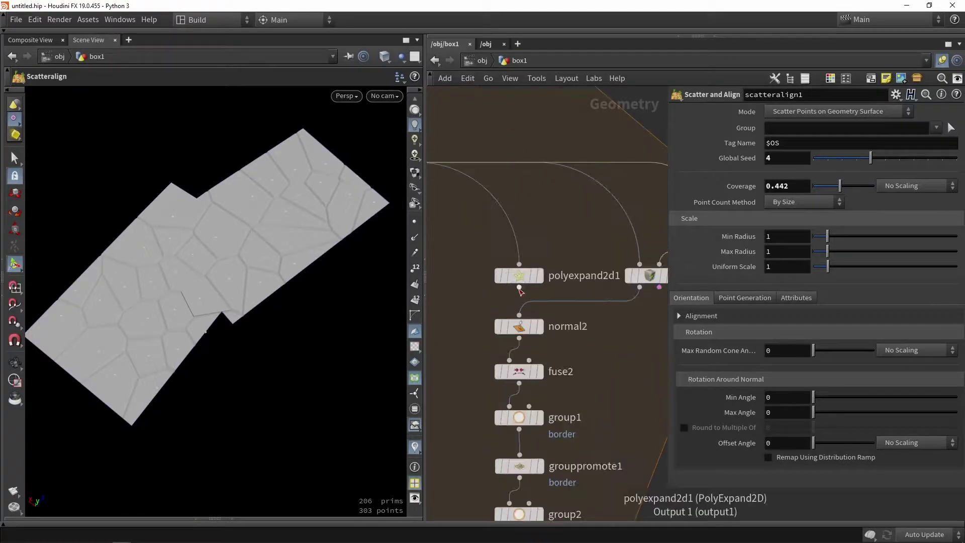
drag(519, 288, 520, 315)
middle_drag(623, 349, 569, 345)
scroll(568, 344, down, 3)
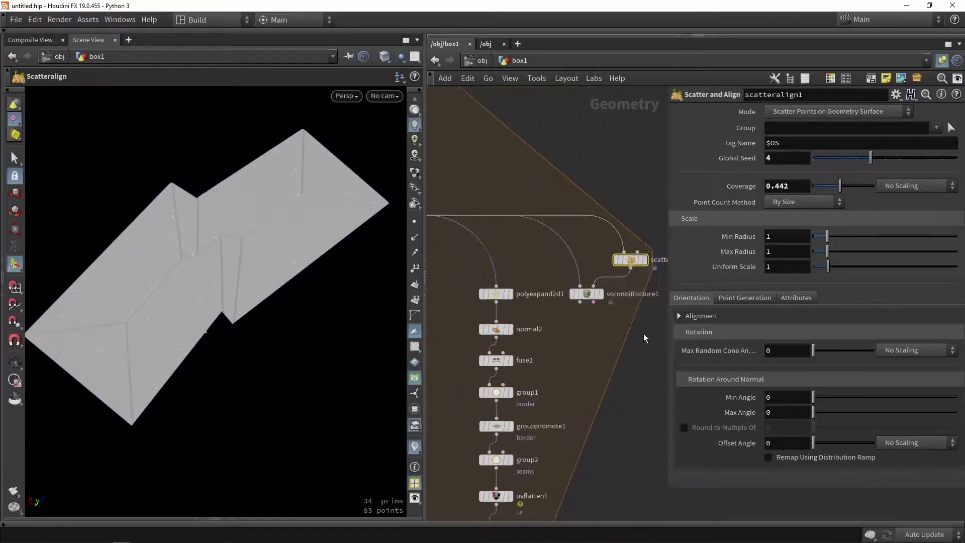
drag(645, 328, 577, 224)
middle_drag(602, 343, 563, 201)
scroll(577, 221, down, 3)
click(577, 221)
scroll(576, 224, down, 3)
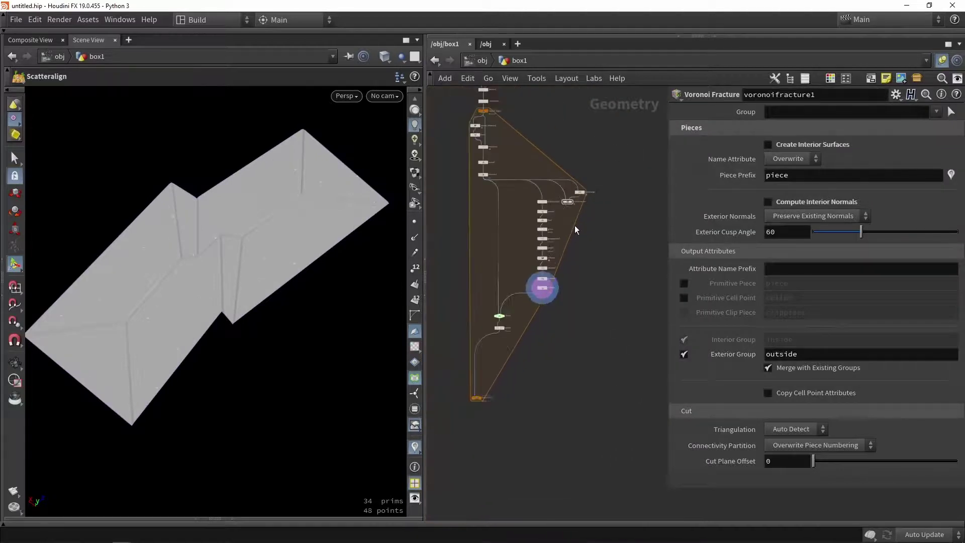
scroll(574, 225, up, 5)
key(h)
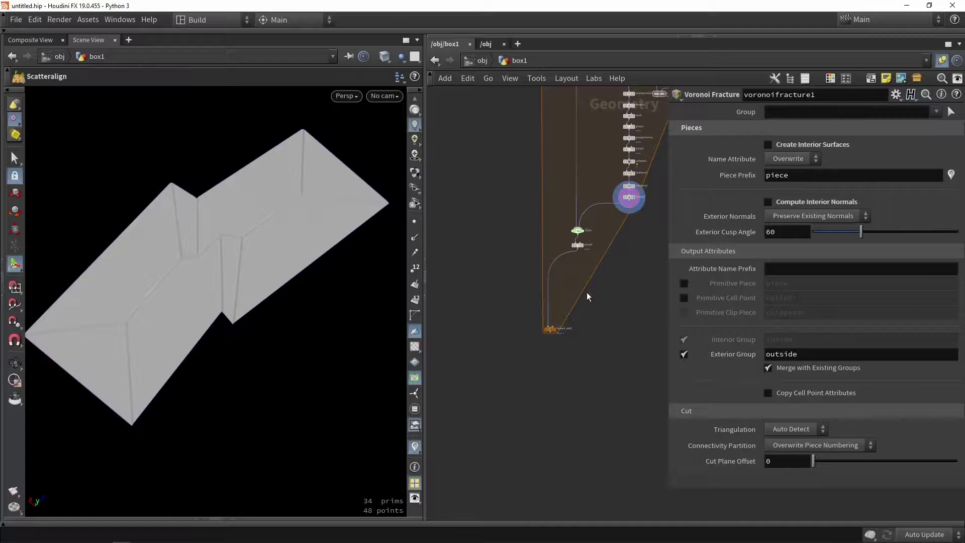
middle_drag(586, 292, 551, 396)
scroll(557, 408, up, 1)
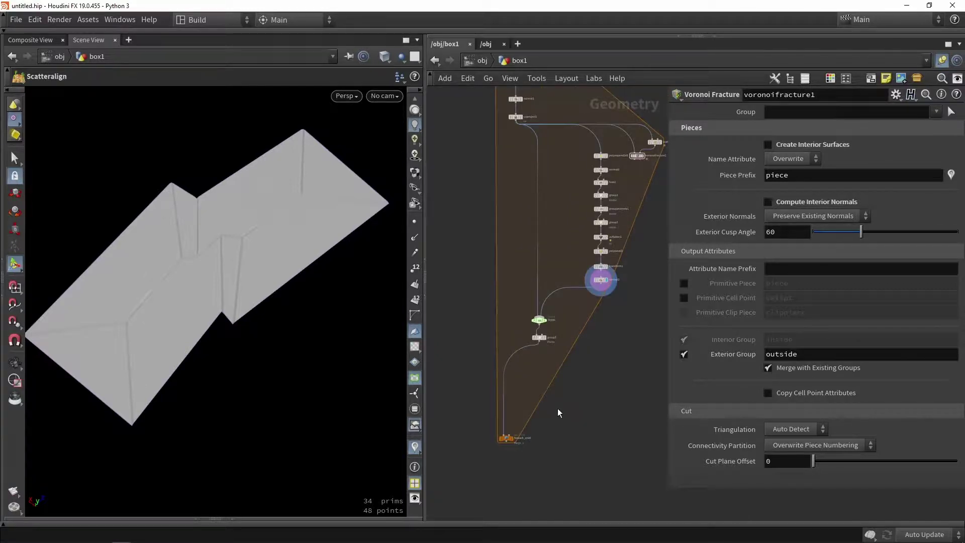
Display uvflatten1 and examine how the roof faces are laid out in the UV view.
scroll(605, 241, up, 3)
scroll(609, 240, up, 3)
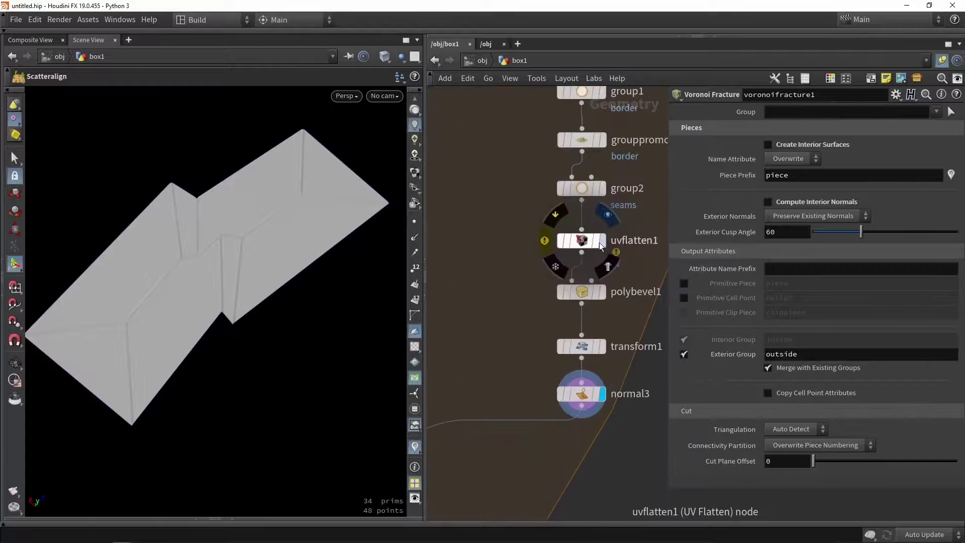
click(601, 242)
click(573, 244)
scroll(232, 274, up, 3)
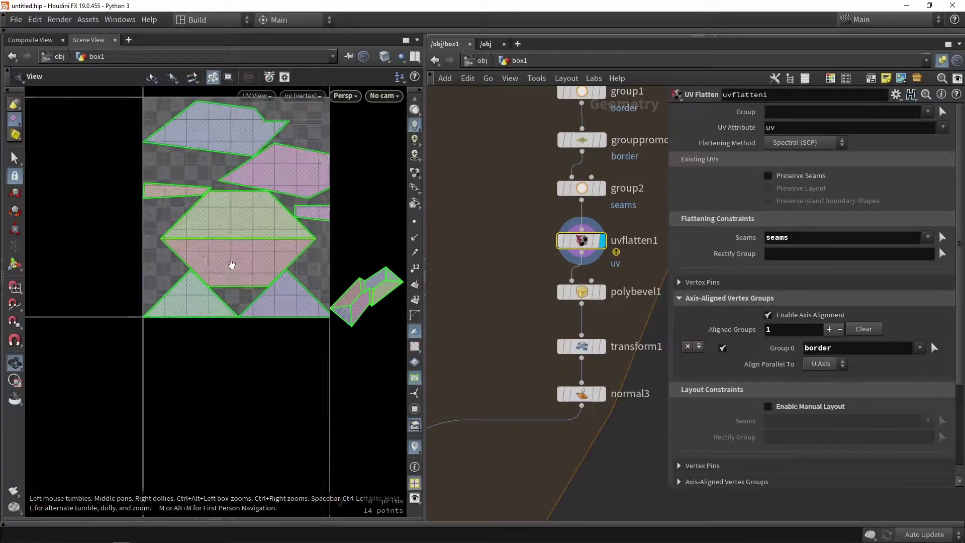
alt+middle_drag(229, 262, 133, 320)
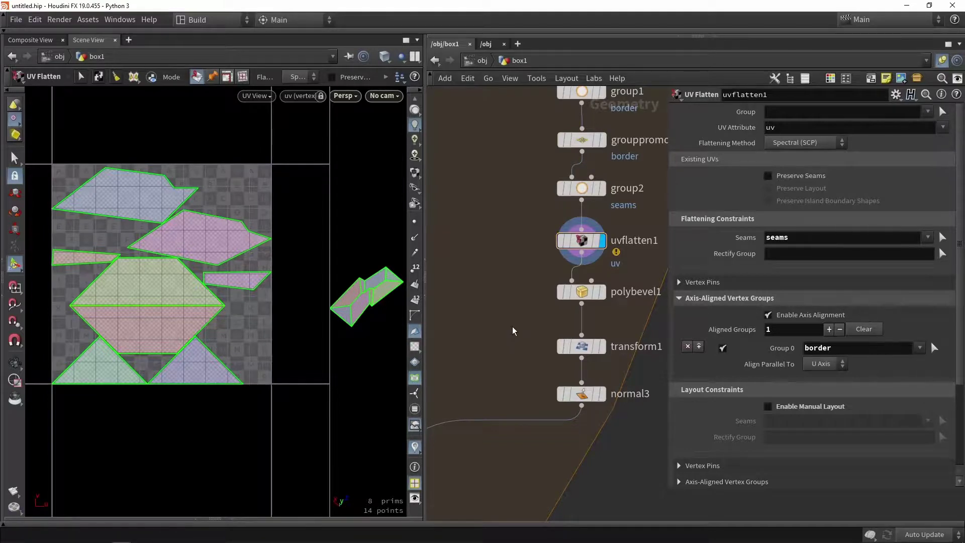
Move polybevel1, transform1 and normal3 further down the network to make room below uvflatten1.
scroll(513, 331, down, 4)
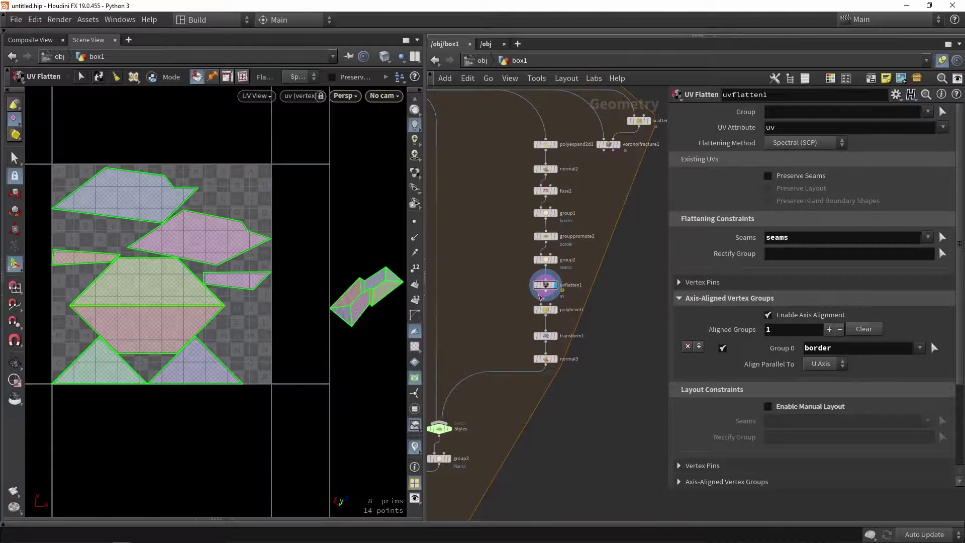
scroll(539, 296, up, 4)
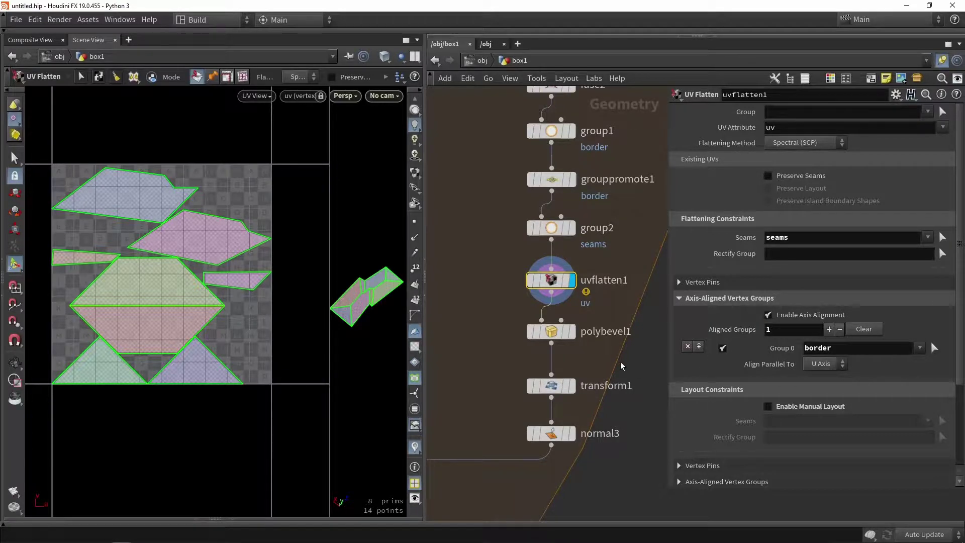
scroll(621, 365, down, 3)
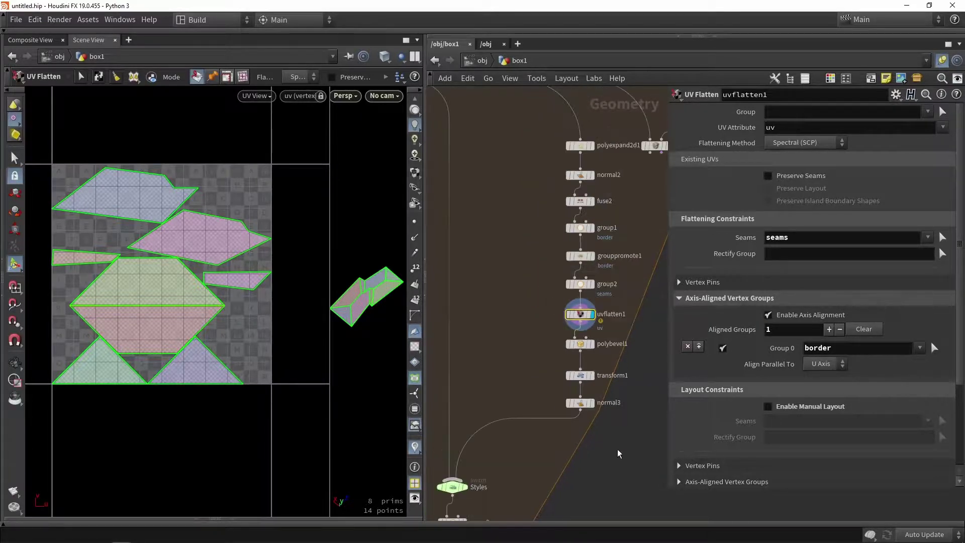
drag(595, 386, 577, 401)
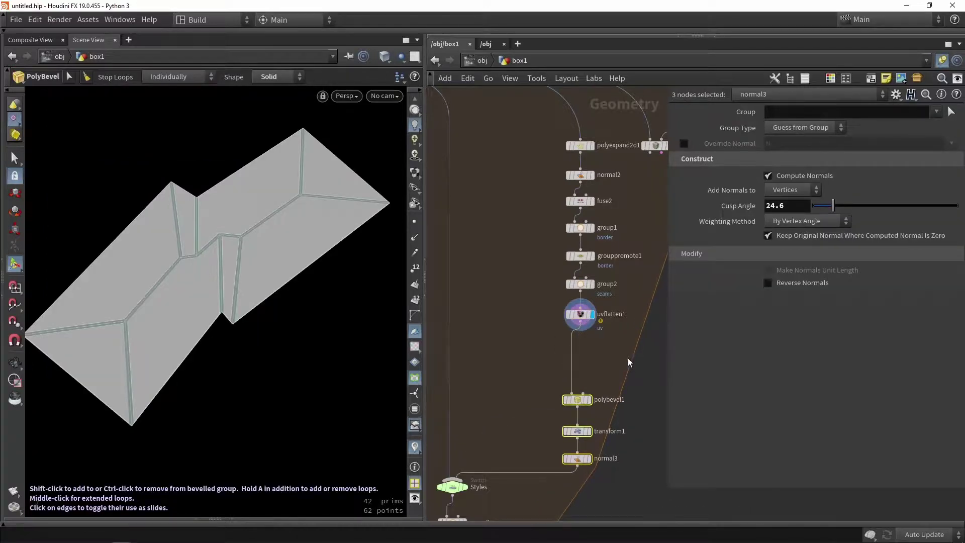
middle_drag(627, 358, 594, 371)
Add a For-Each Primitive loop beside uvflatten1 and feed group2's output into its begin block.
key(Tab)
text(for)
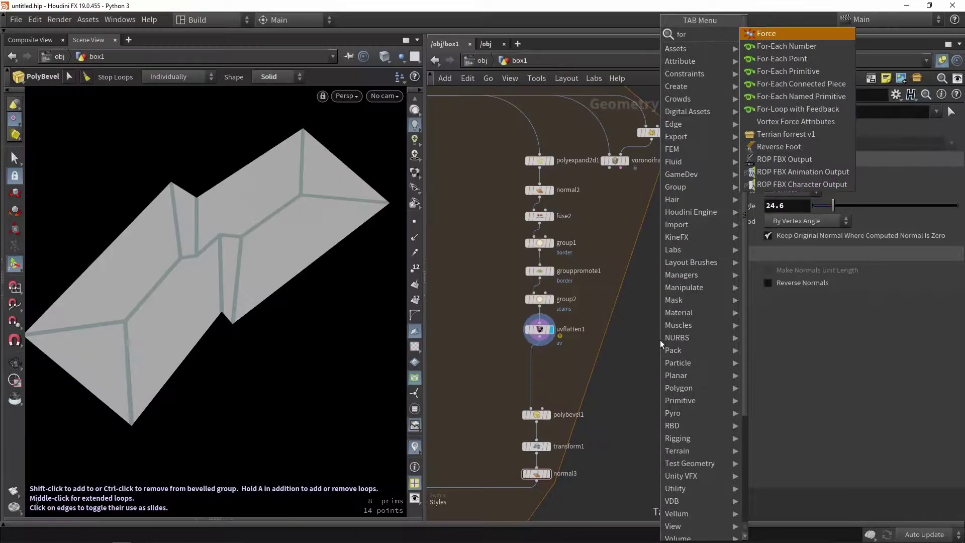
click(767, 71)
click(614, 328)
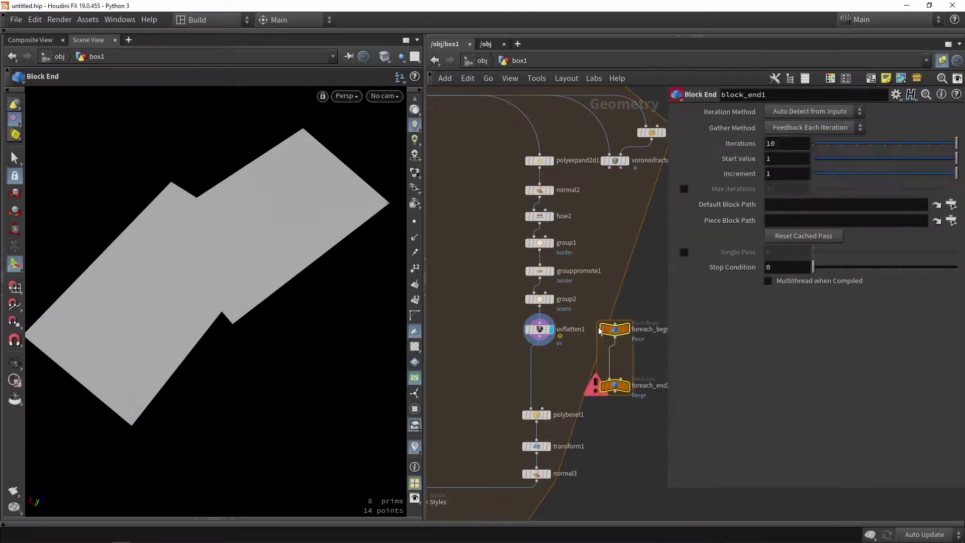
scroll(528, 299, up, 3)
drag(544, 308, 652, 333)
Insert uvflatten1 between the new loop's begin and end blocks, and display the loop end in the UV view.
middle_drag(603, 318, 524, 245)
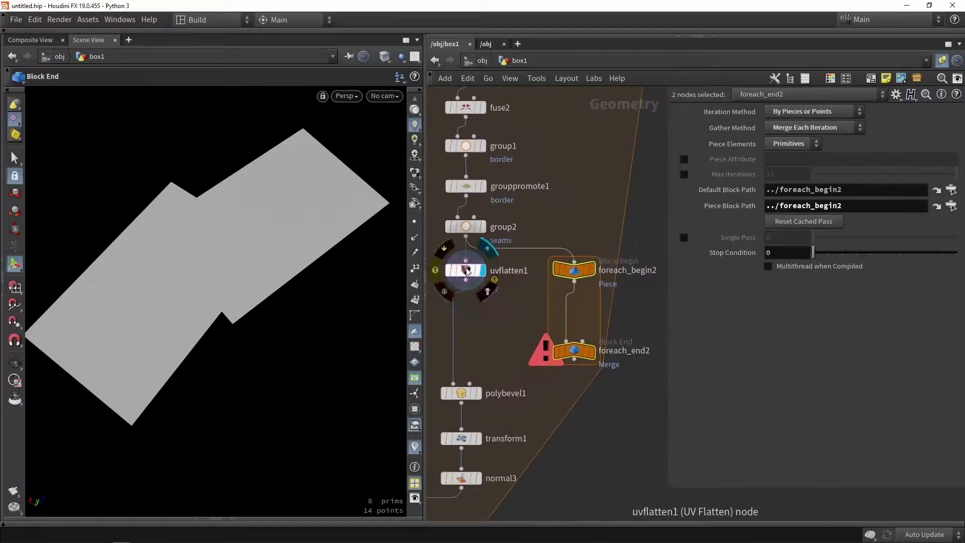
drag(469, 272, 574, 316)
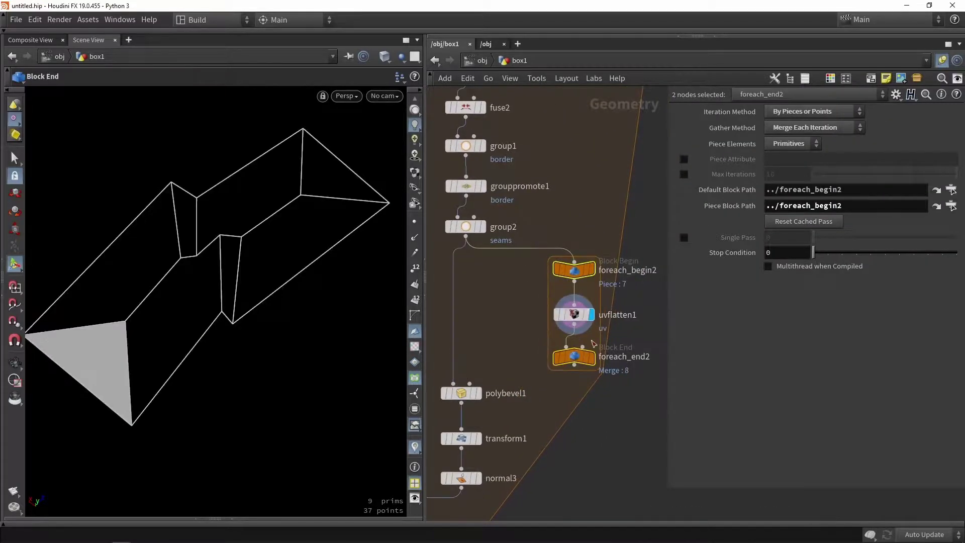
click(593, 363)
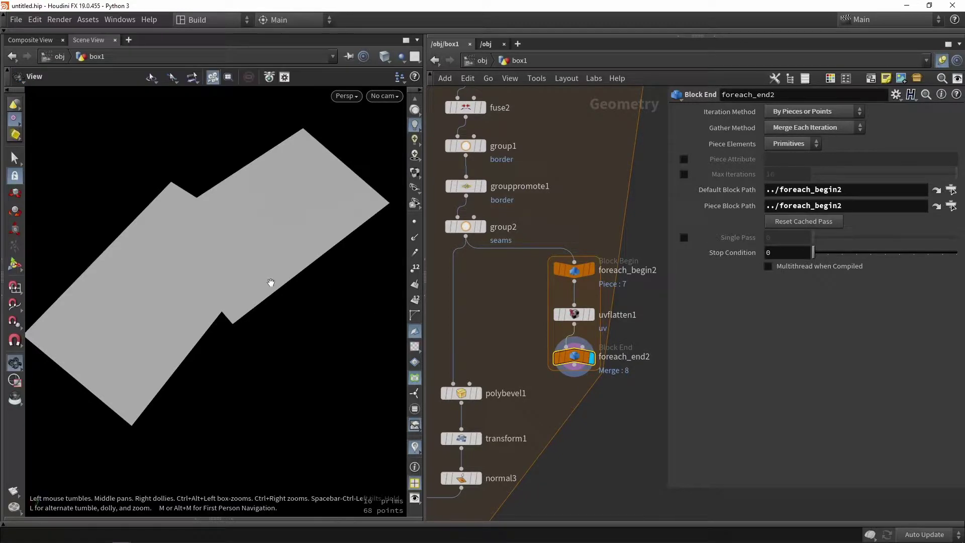
key(space+5)
scroll(272, 288, down, 5)
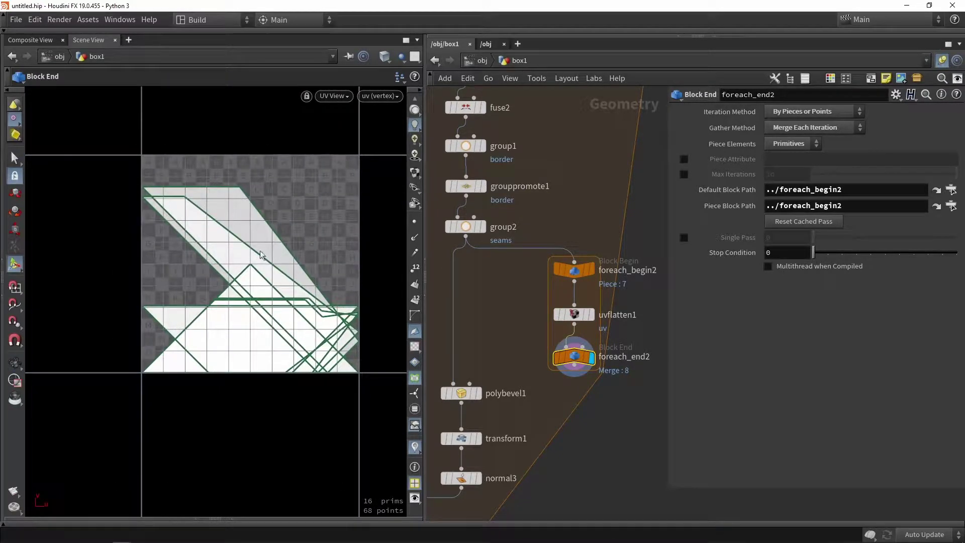
middle_drag(567, 424, 508, 391)
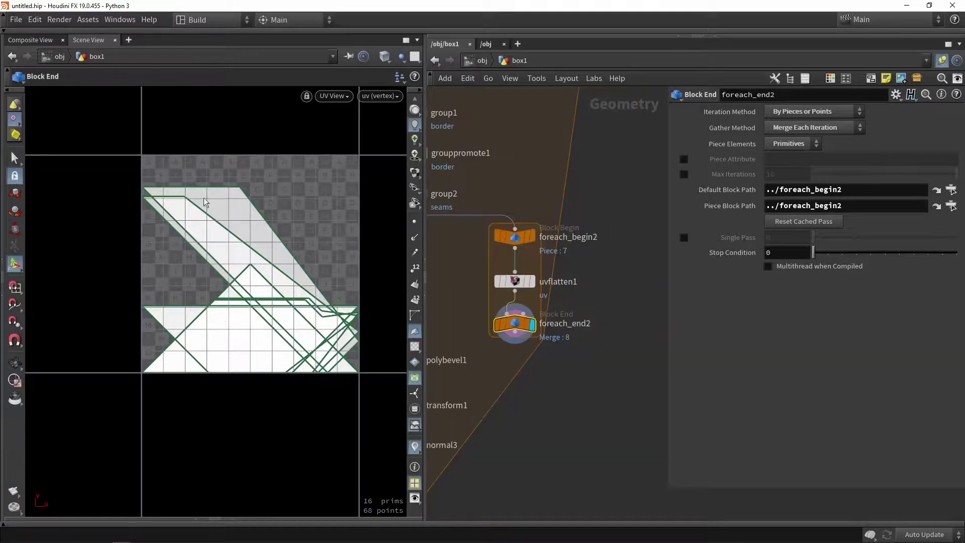
Compare the UVs of the single piece at uvflatten1 with the merged output of foreach_end2.
scroll(513, 281, up, 2)
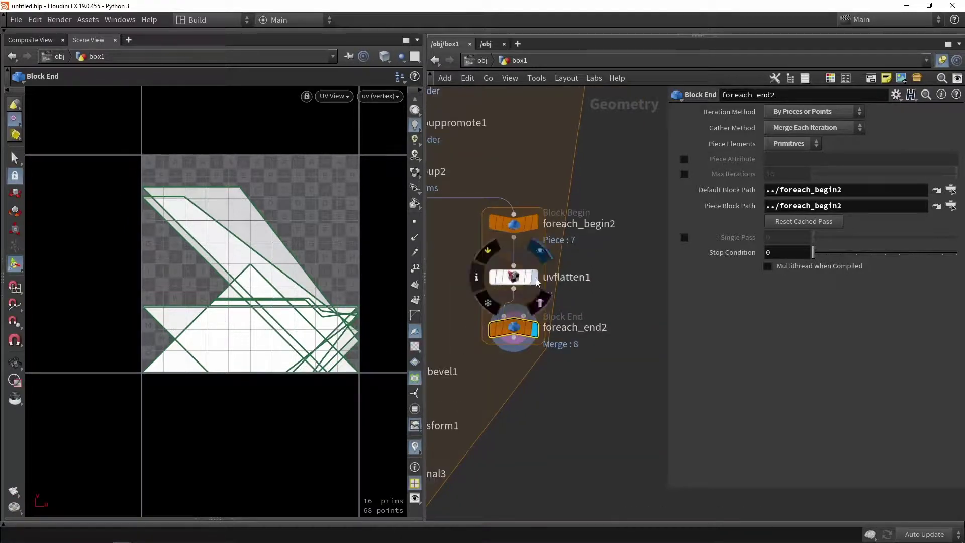
click(529, 282)
key(Return)
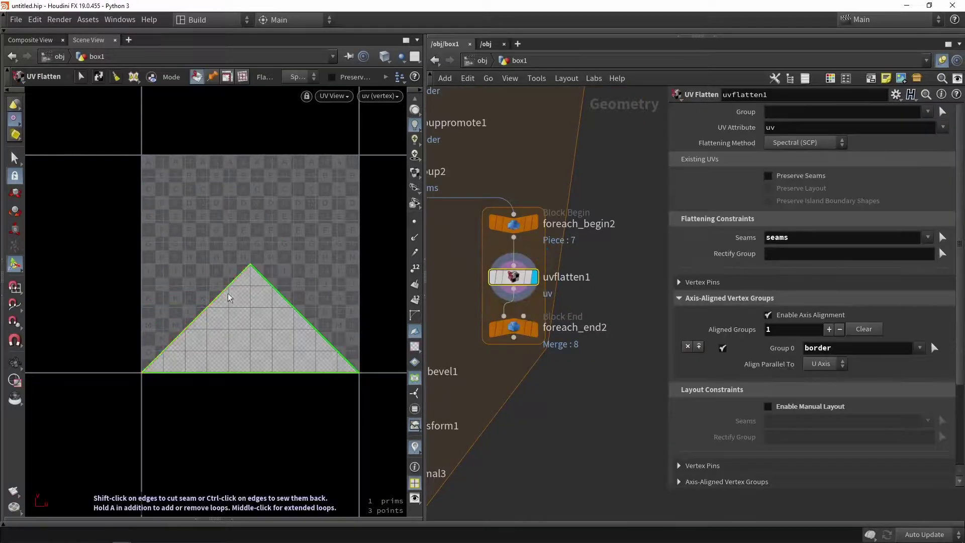
click(534, 327)
key(Return)
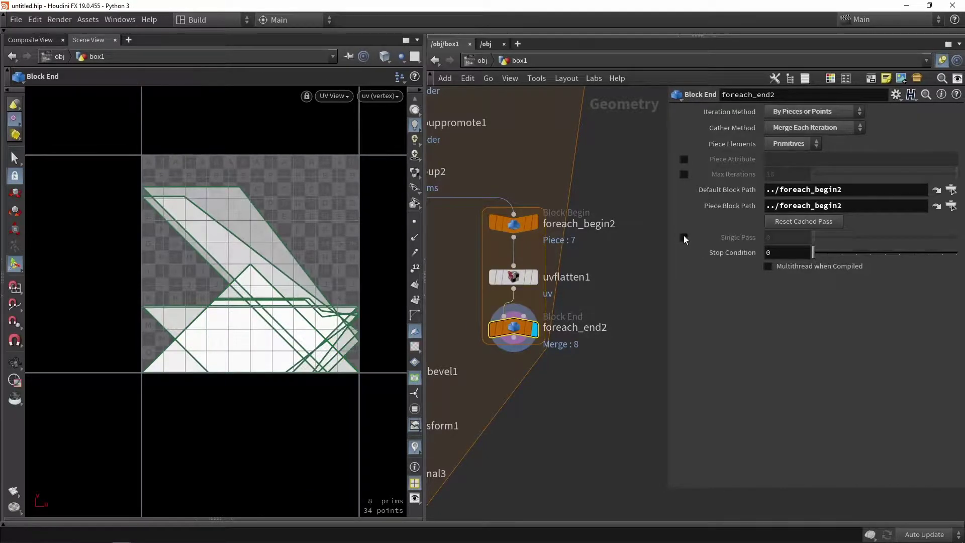
Step through the loop's pieces with Single Pass on foreach_end2 to check each piece's UVs, and turn Single Pass off again.
click(684, 237)
drag(812, 238, 884, 238)
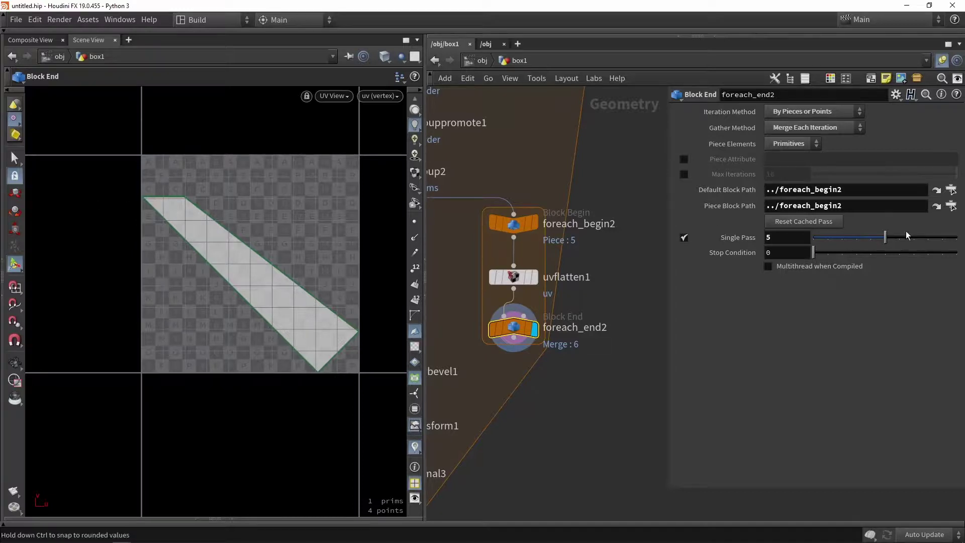
drag(885, 237, 777, 238)
click(683, 237)
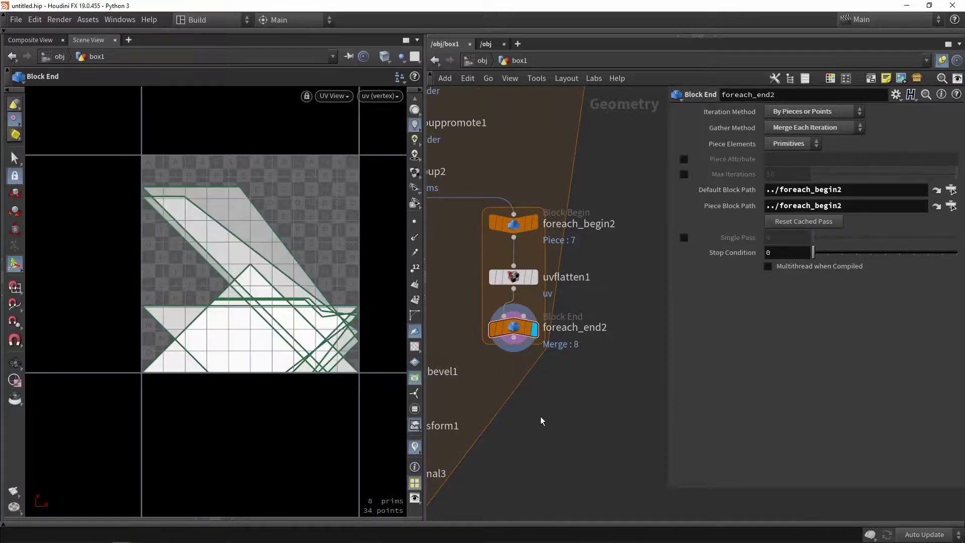
Add a UV Layout node below foreach_end2, connect the loop's output to its first input, and display it.
middle_drag(541, 417, 555, 413)
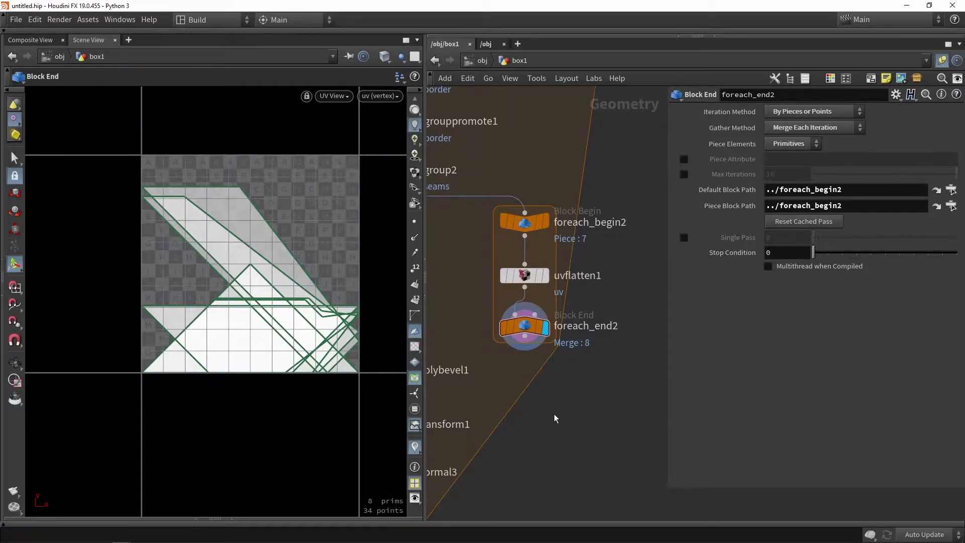
key(Tab)
text(lay)
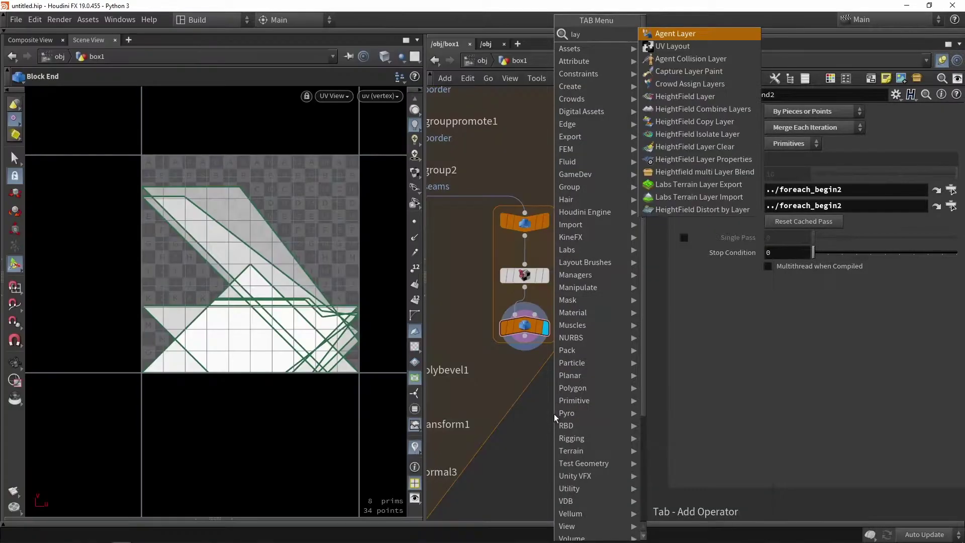
key(Return)
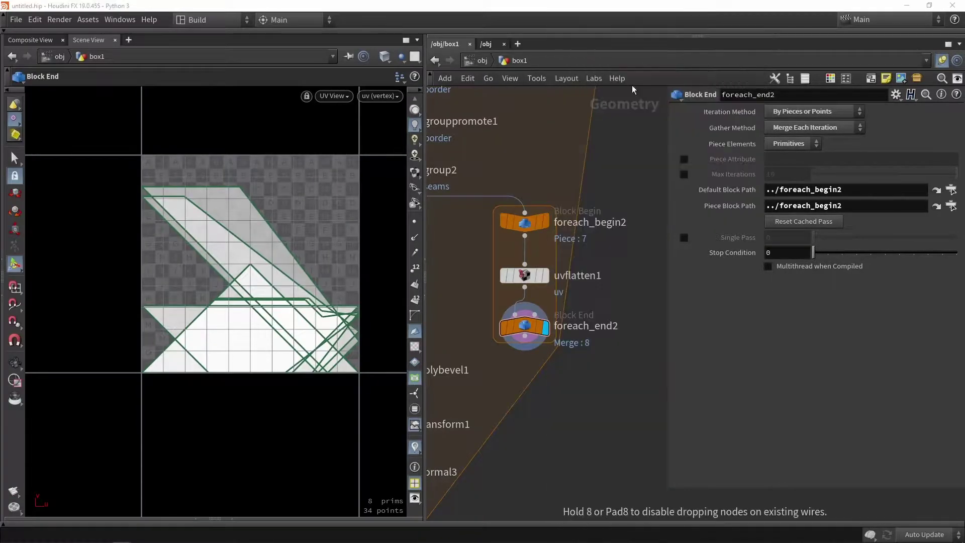
click(521, 408)
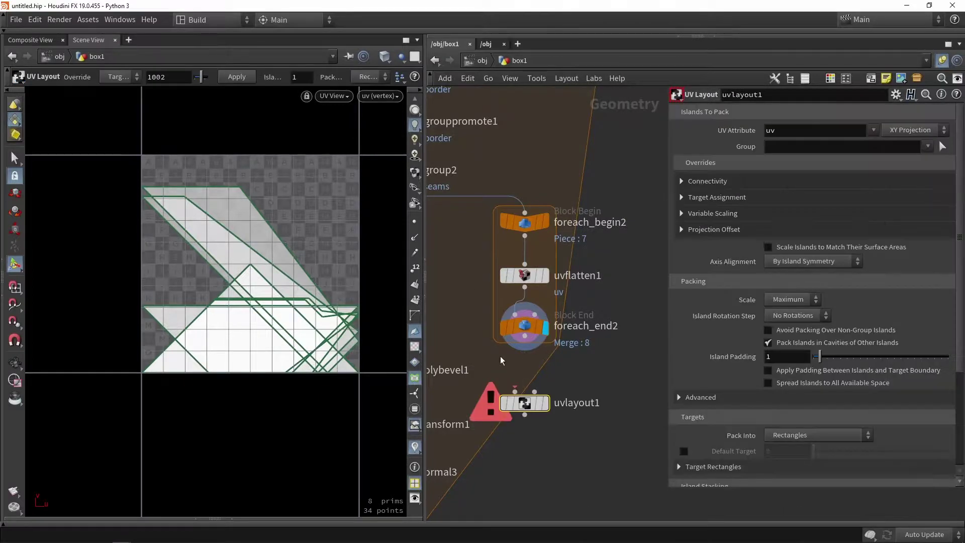
scroll(509, 359, up, 1)
drag(528, 333, 525, 391)
click(552, 412)
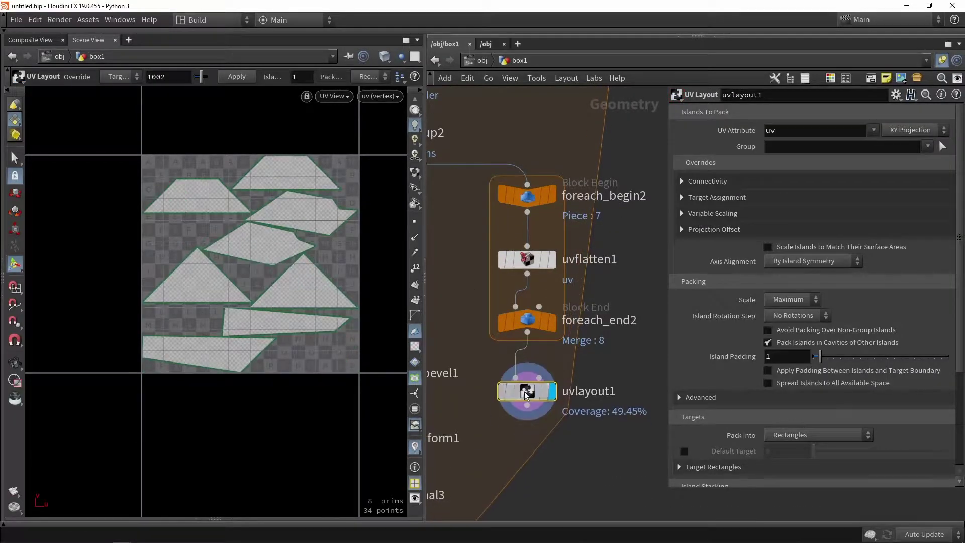
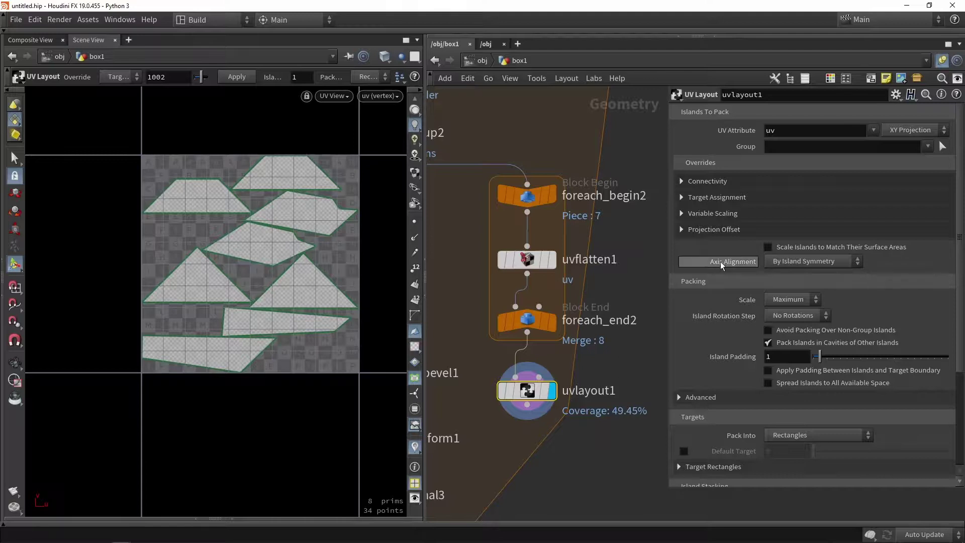
Set the Axis Alignment of uvlayout1 to None so the packed islands keep their own orientation.
click(787, 261)
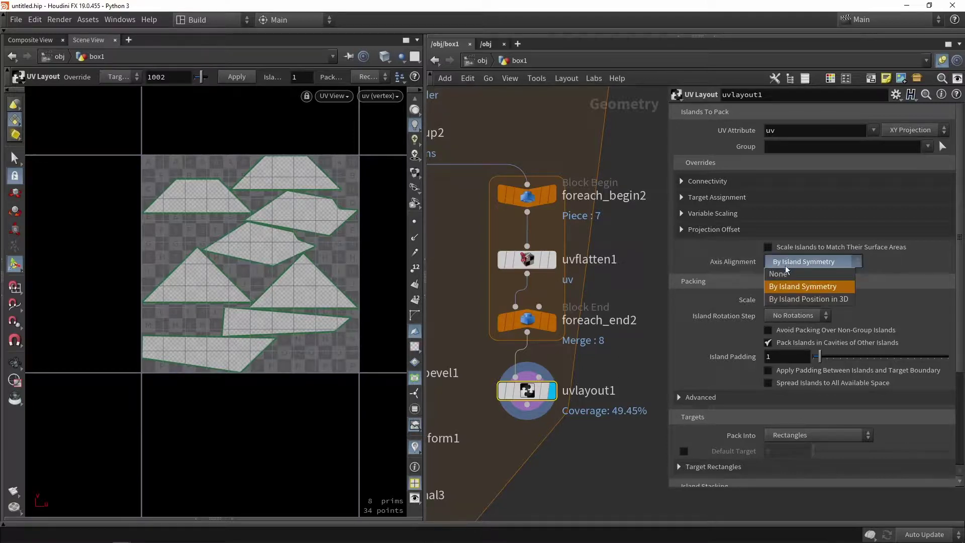
click(782, 276)
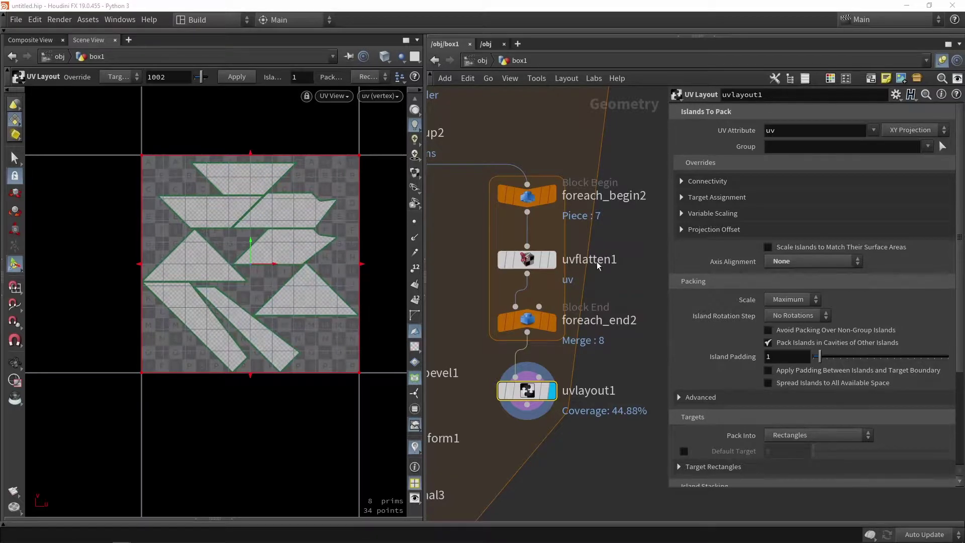
Examine in the perspective view how the checker texture's size and direction compare between neighbouring roof faces.
key(space+1)
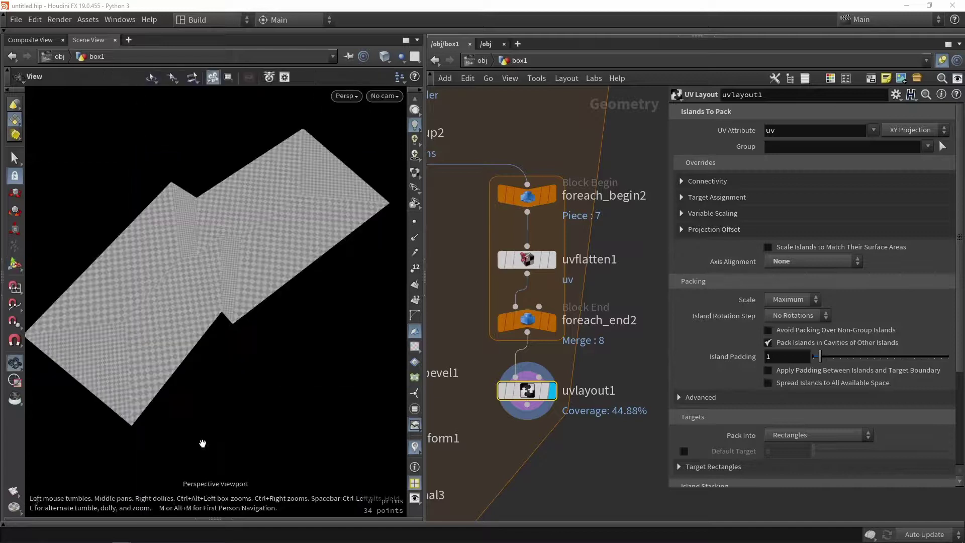
alt+drag(247, 354, 244, 369)
drag(228, 236, 327, 341)
key(Return)
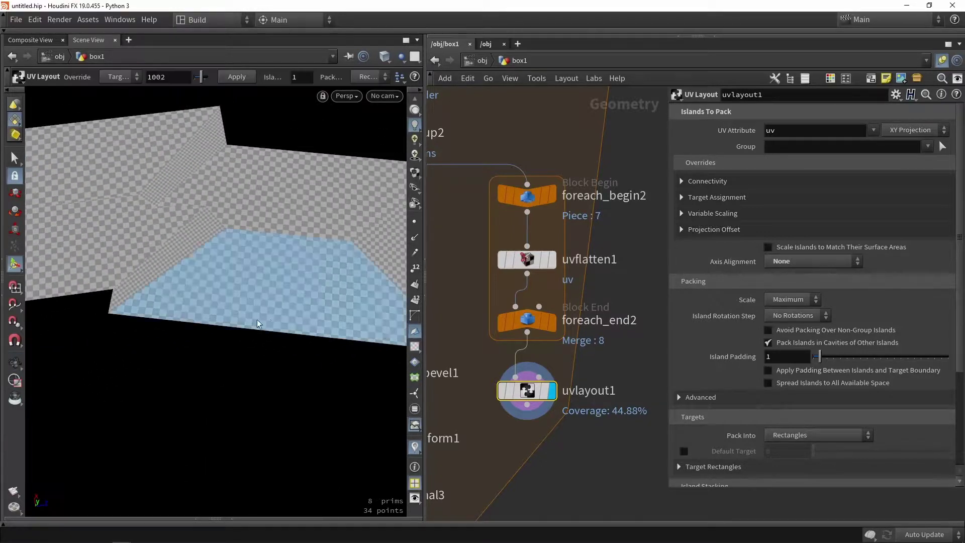
alt+drag(221, 319, 247, 272)
key(Return)
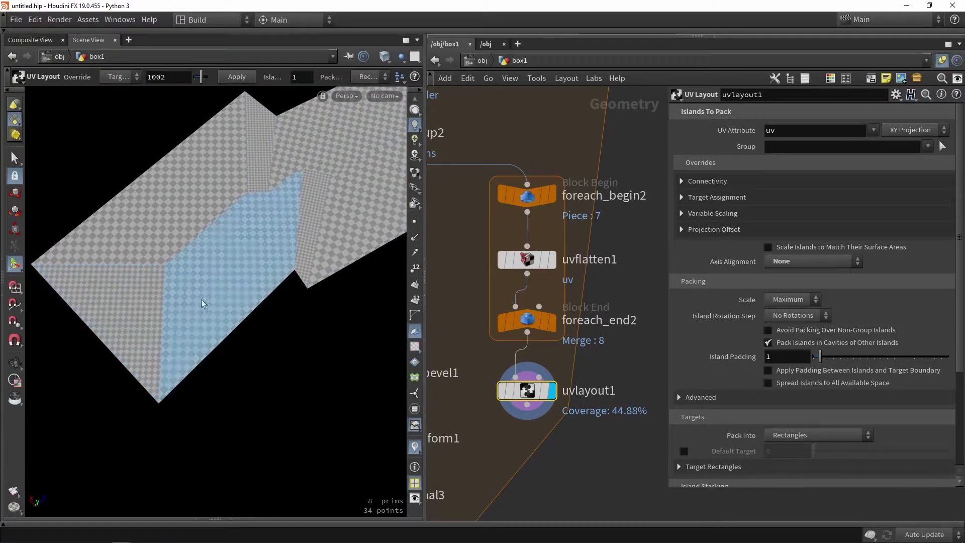
alt+right_drag(151, 322, 178, 266)
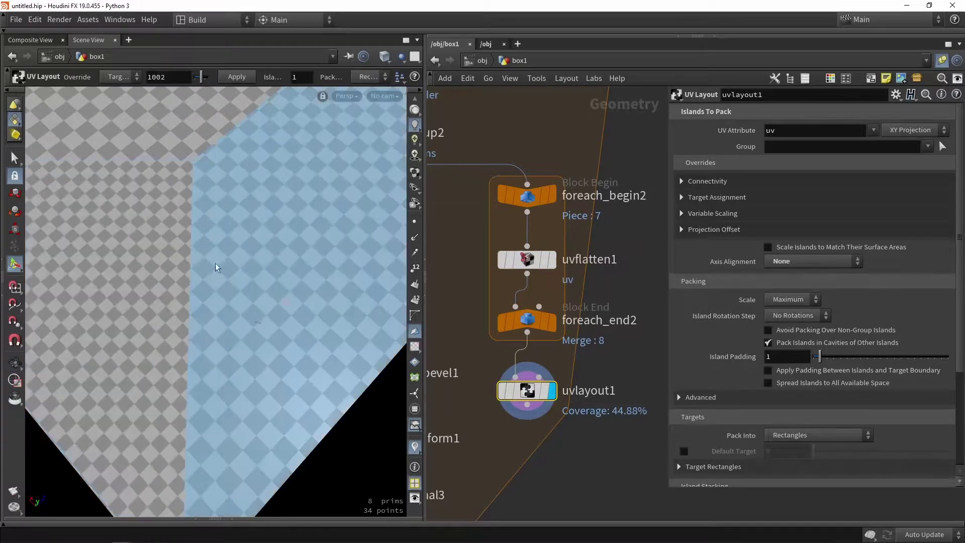
alt+middle_drag(300, 216, 231, 293)
scroll(230, 293, down, 4)
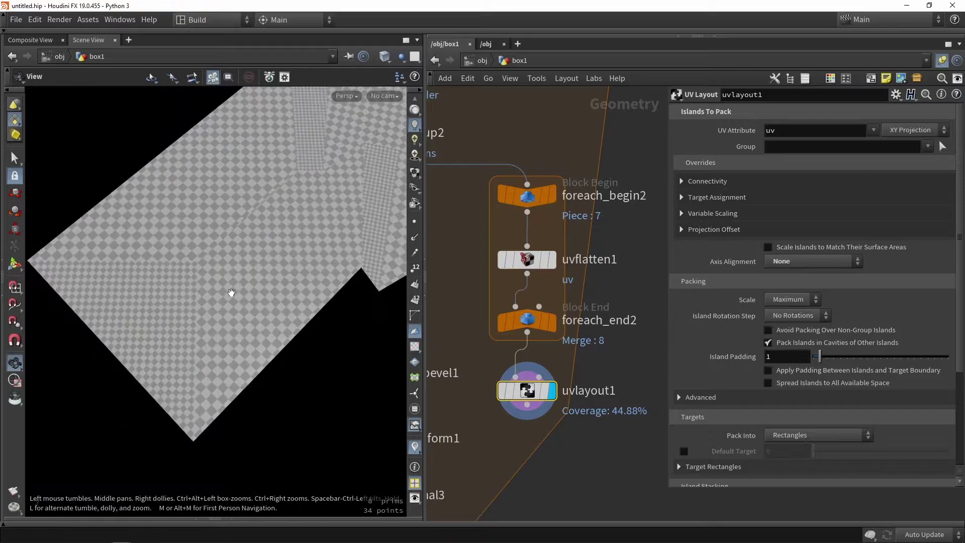
scroll(230, 293, up, 2)
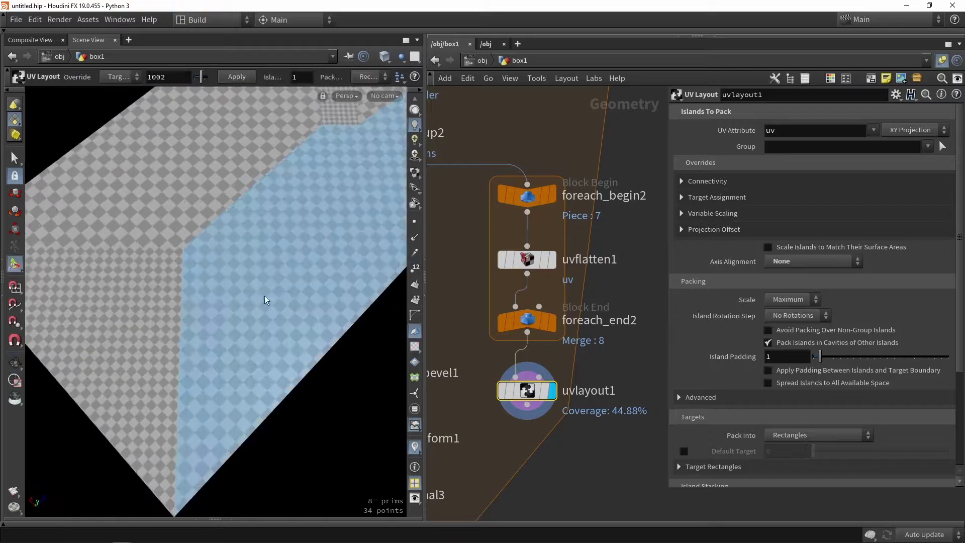
Enable Scale Islands to Match Their Surface Areas on uvlayout1 and check the checker size across all roof faces.
click(787, 251)
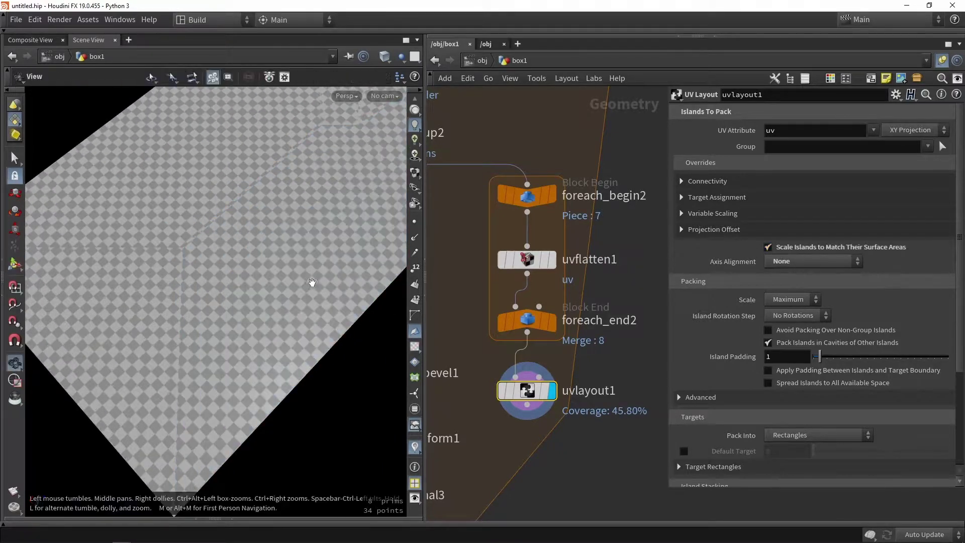
scroll(310, 283, down, 5)
alt+middle_drag(312, 295, 254, 314)
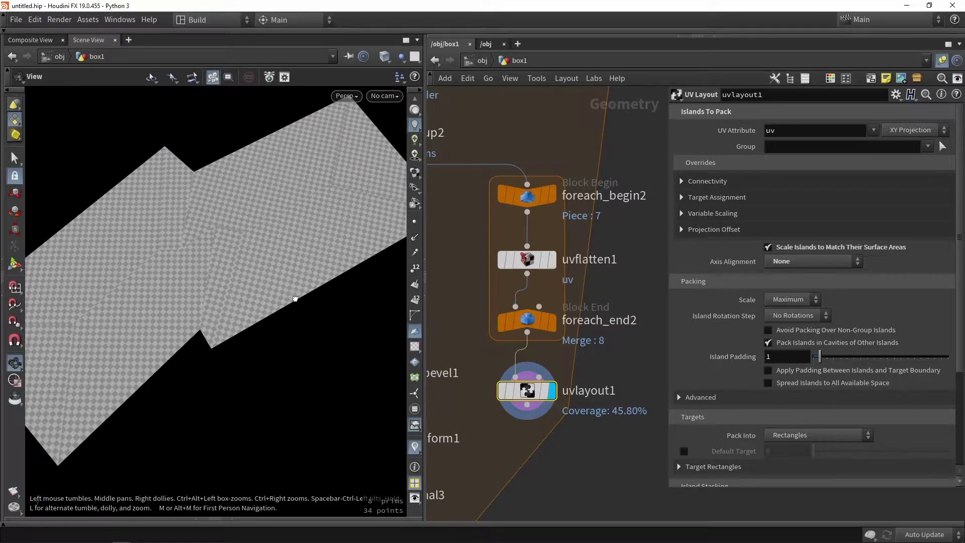
alt+drag(295, 300, 183, 343)
scroll(327, 300, up, 5)
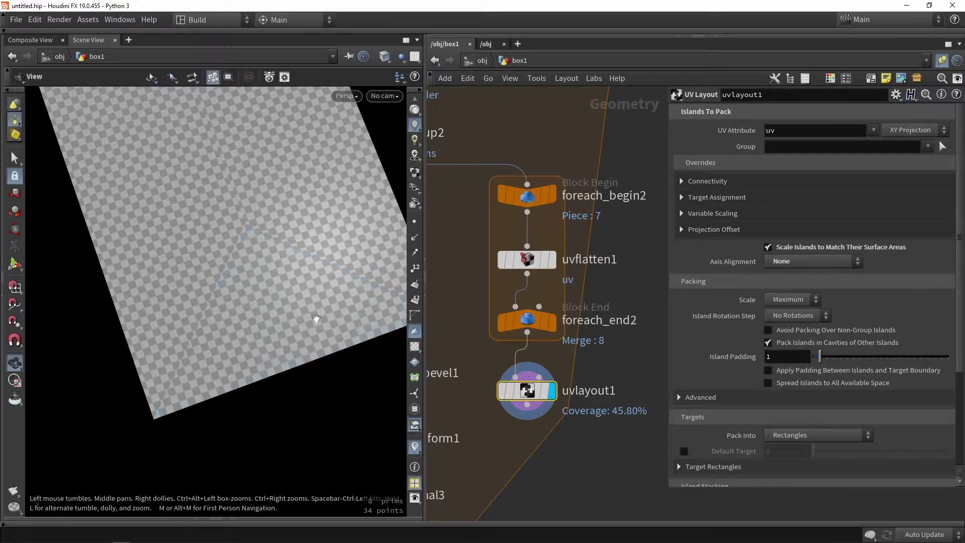
alt+middle_drag(315, 319, 153, 401)
alt+drag(153, 400, 218, 414)
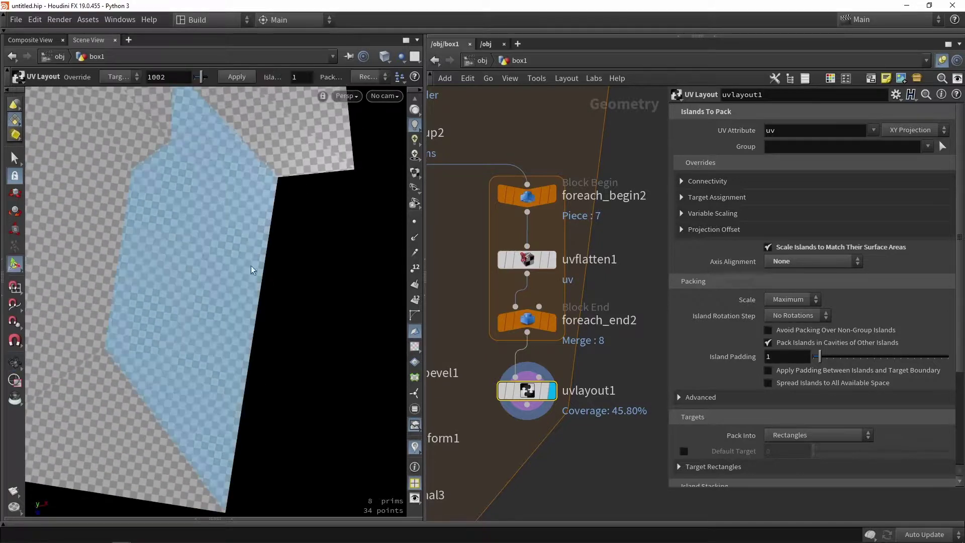
alt+middle_drag(324, 144, 321, 271)
alt+right_drag(326, 238, 319, 272)
alt+drag(319, 272, 293, 311)
alt+middle_drag(293, 311, 373, 297)
Connect the output of uvlayout1 to the first input of polybevel1 and display polybevel1.
scroll(246, 232, down, 2)
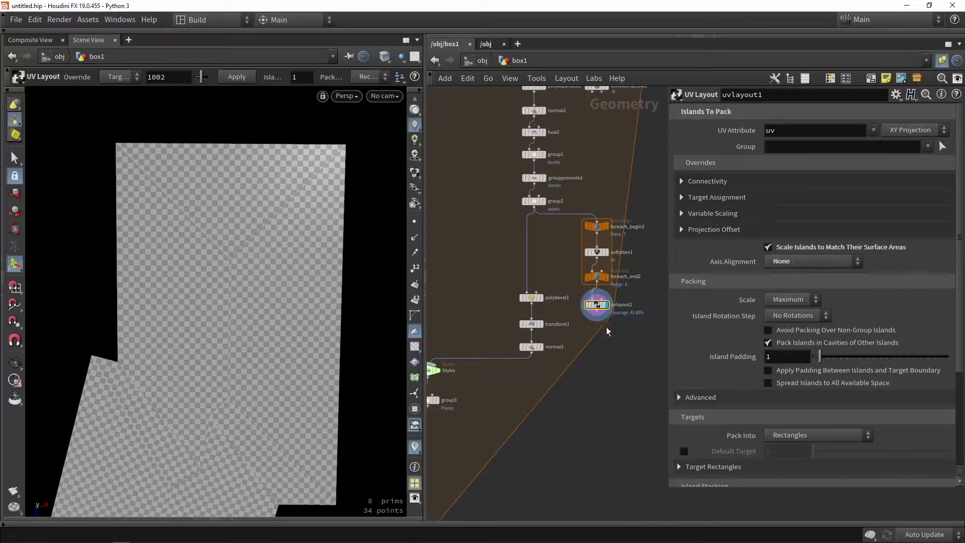
scroll(593, 346, up, 2)
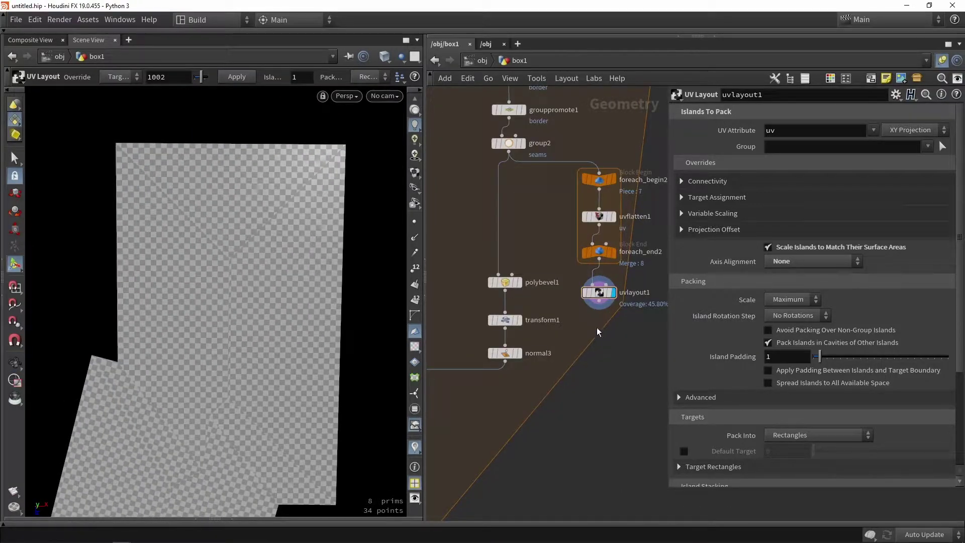
drag(598, 309, 498, 274)
click(518, 282)
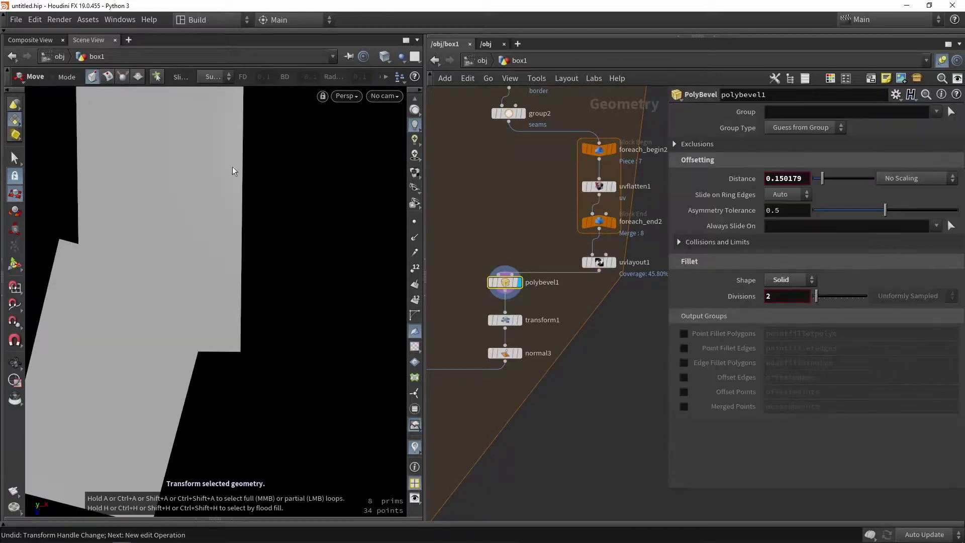
Display uvlayout1, pull one roof face away to test whether the faces are connected, and delete the resulting edit node.
click(612, 261)
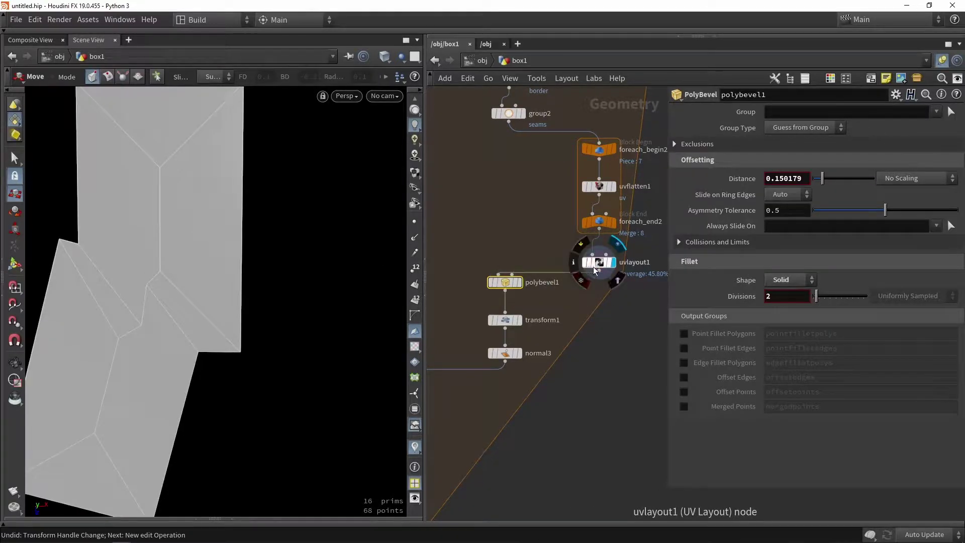
click(593, 263)
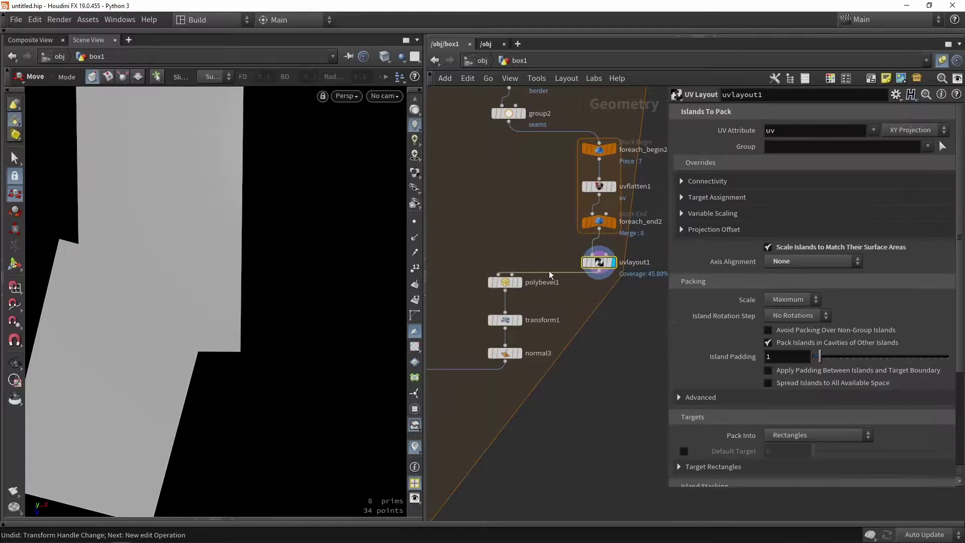
key(s)
click(216, 225)
key(t)
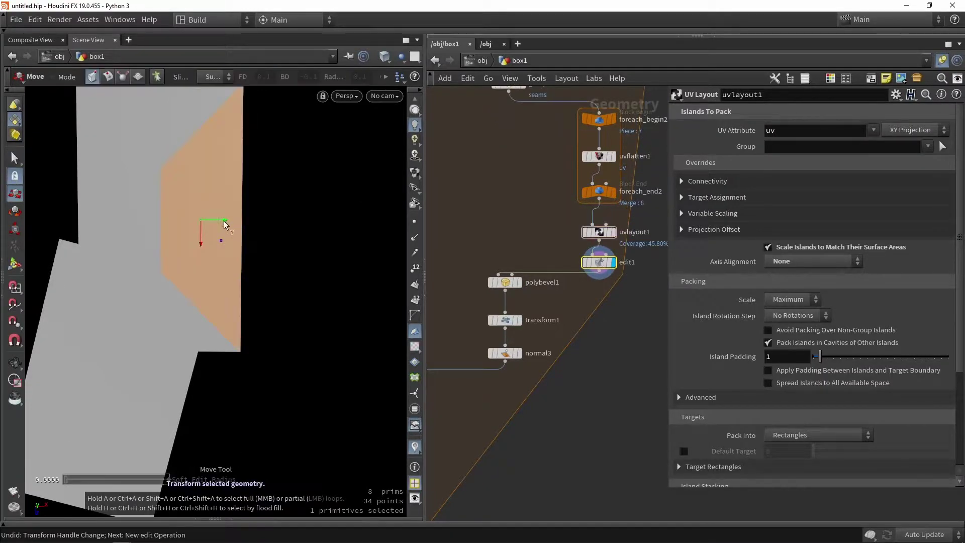
drag(224, 224, 315, 207)
alt+middle_drag(221, 181, 237, 233)
drag(237, 233, 216, 237)
click(589, 262)
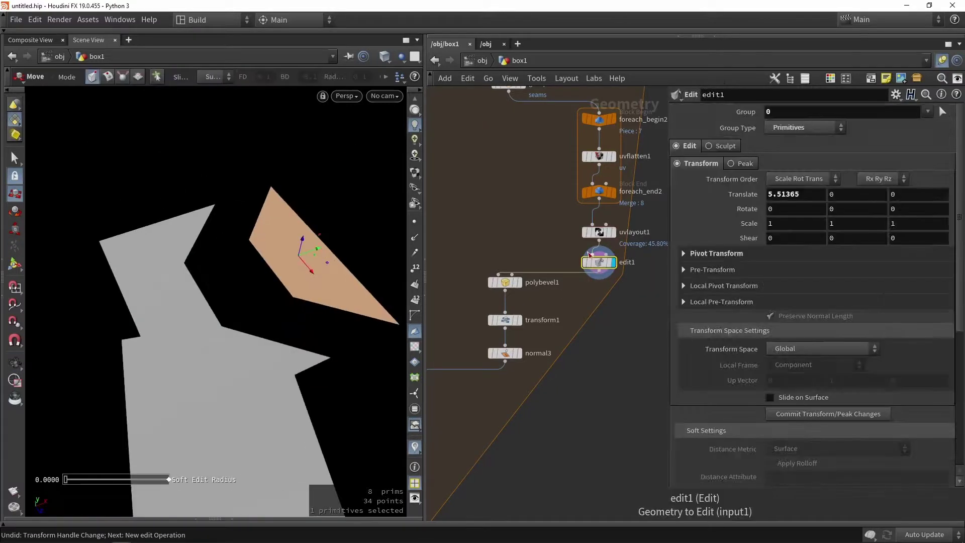
key(Delete)
Insert a Fuse node between uvlayout1 and polybevel1 and display it.
key(Tab)
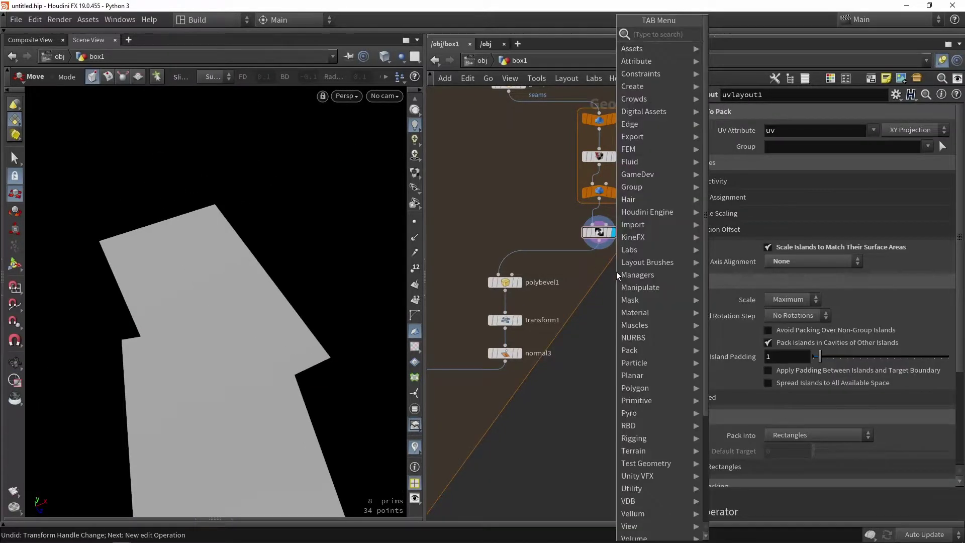
text(fus)
key(Return)
click(616, 271)
scroll(616, 271, up, 2)
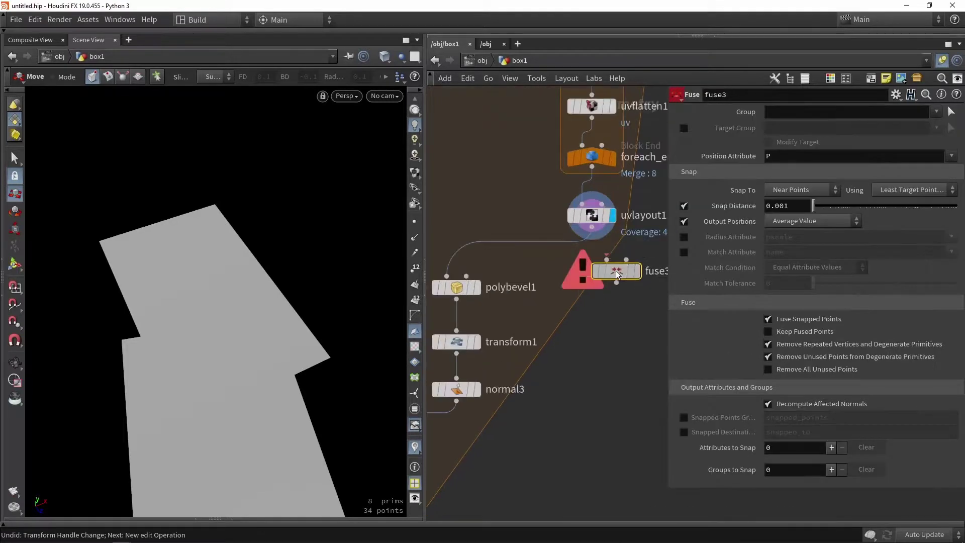
mouse_move(616, 271)
mouse_down()
mouse_move(560, 240)
mouse_move(581, 271)
mouse_move(599, 269)
mouse_up()
click(580, 264)
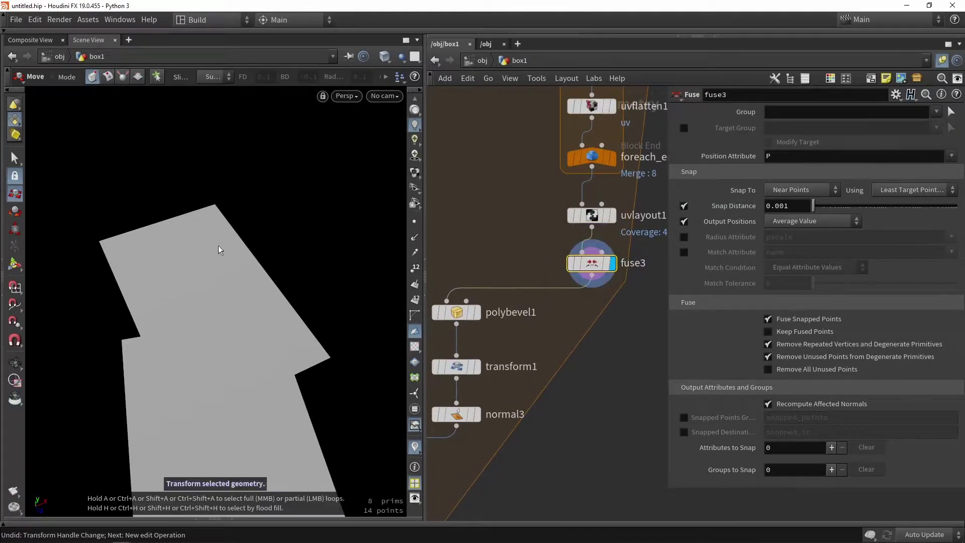
Check the UV islands at fuse3, and inspect the beveled seams at polybevel1 and normal3 in the perspective view.
key(space+5)
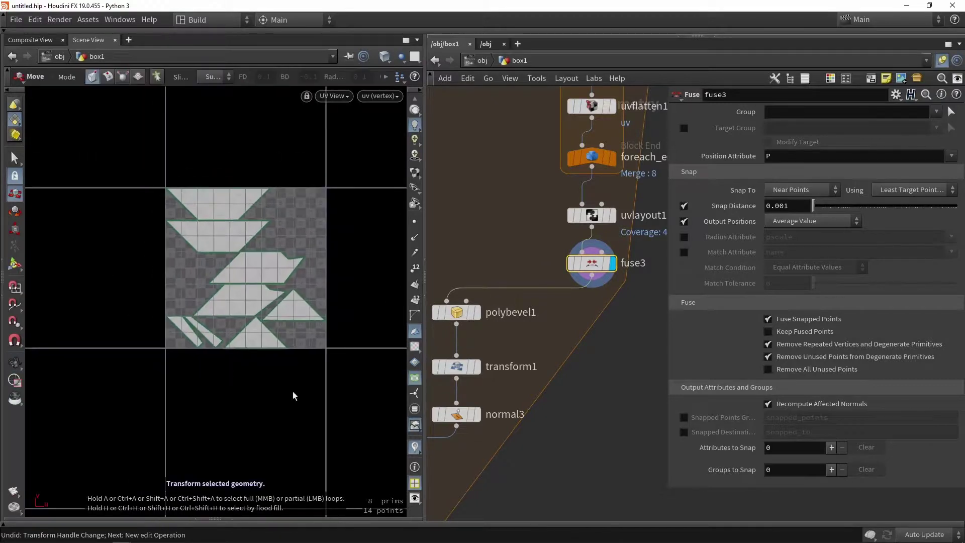
key(space+1)
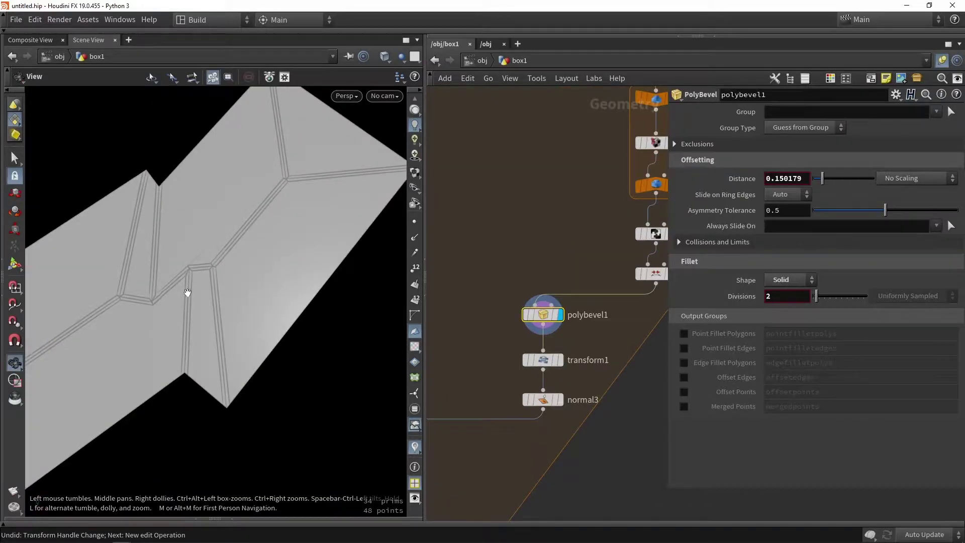
drag(187, 291, 140, 328)
click(561, 400)
click(544, 400)
drag(282, 322, 227, 249)
key(t)
Lay out the nodes from group2 down to normal3 in one straight column.
scroll(595, 290, down, 5)
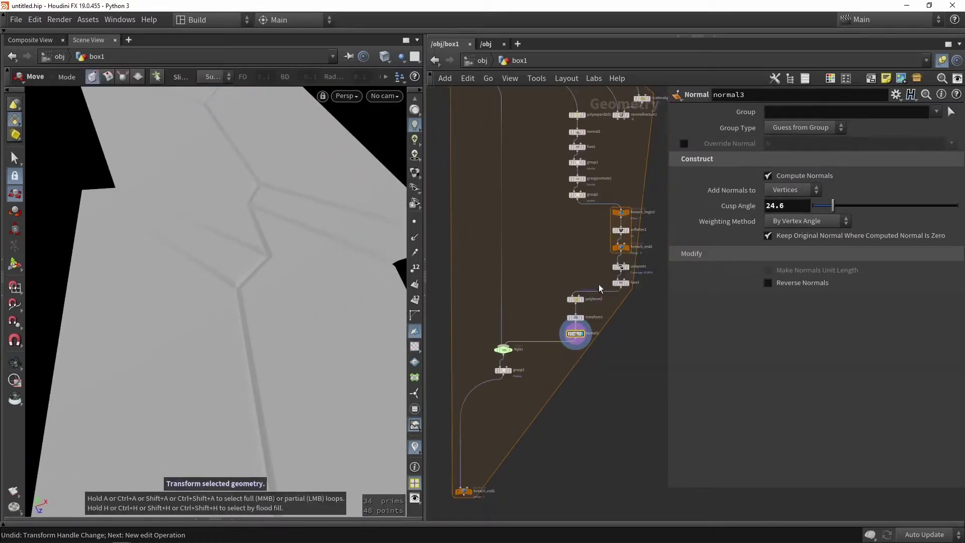
drag(650, 369, 568, 191)
key(l)
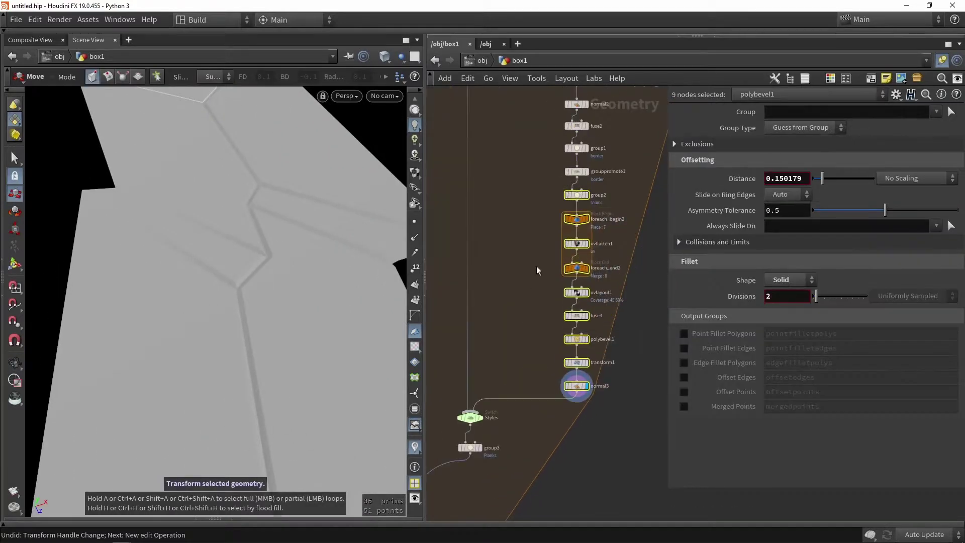
click(536, 266)
With the roof output of foreach_end1 displayed, reposition box2 with its handles to a centre of about 7.45, 0, -6.72.
scroll(531, 286, up, 3)
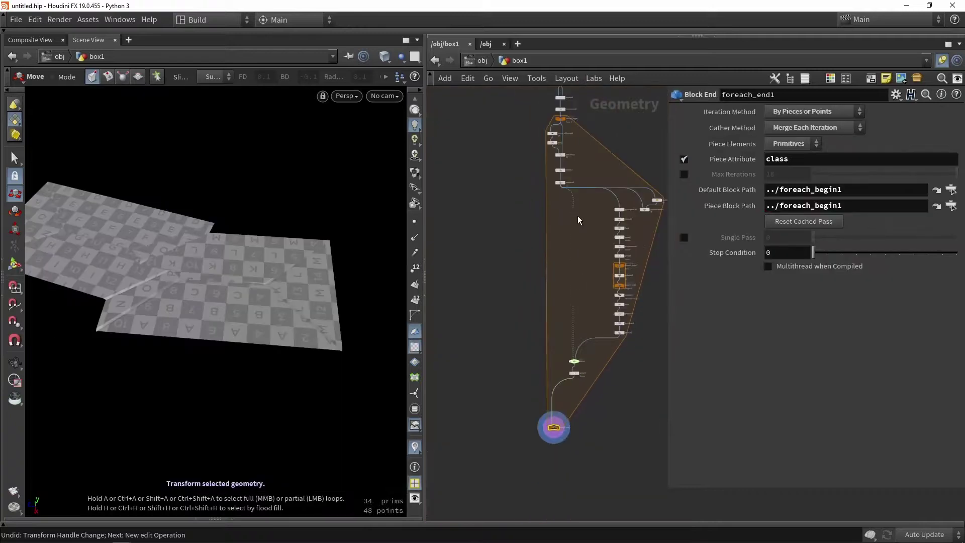
scroll(575, 201, up, 5)
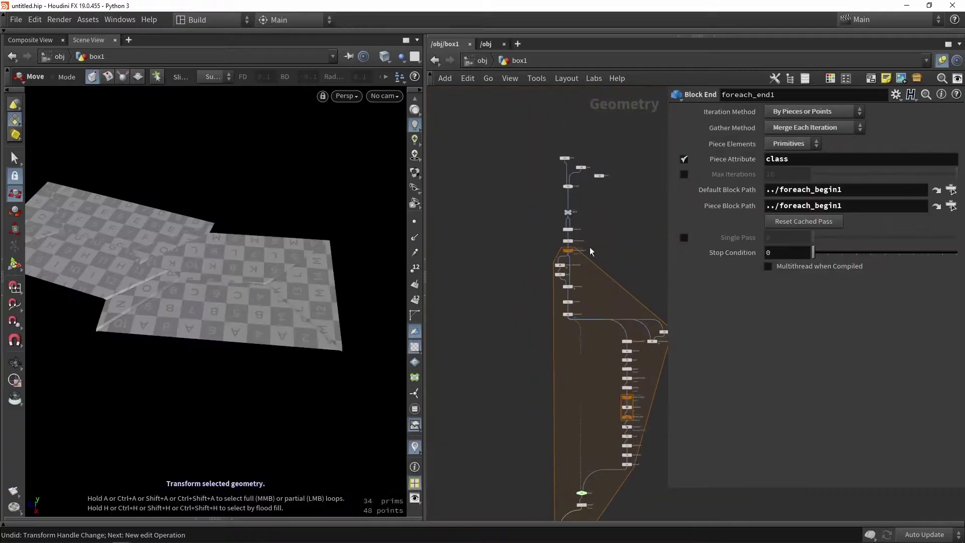
click(571, 184)
alt+drag(196, 199, 379, 389)
click(13, 262)
alt+middle_drag(380, 390, 262, 319)
scroll(262, 318, up, 2)
drag(262, 318, 218, 299)
key(Return)
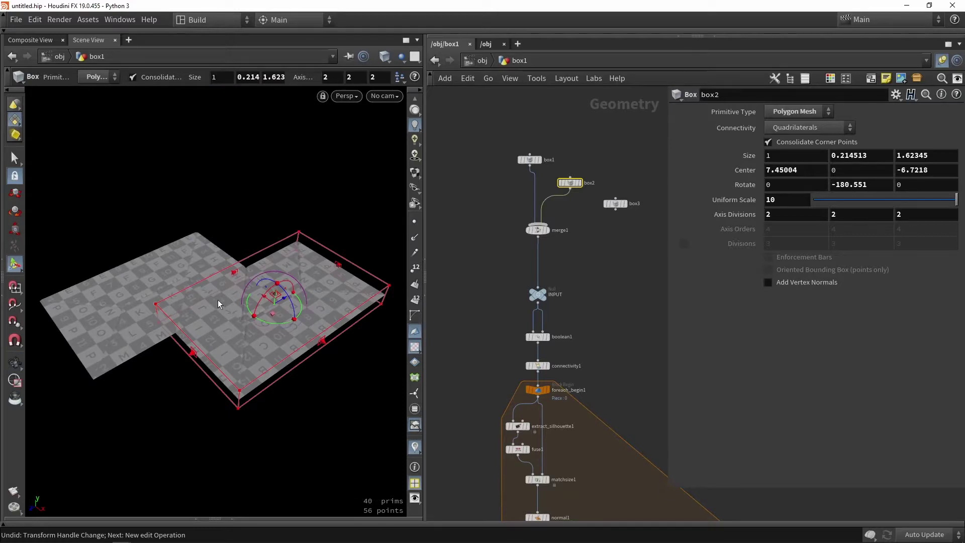